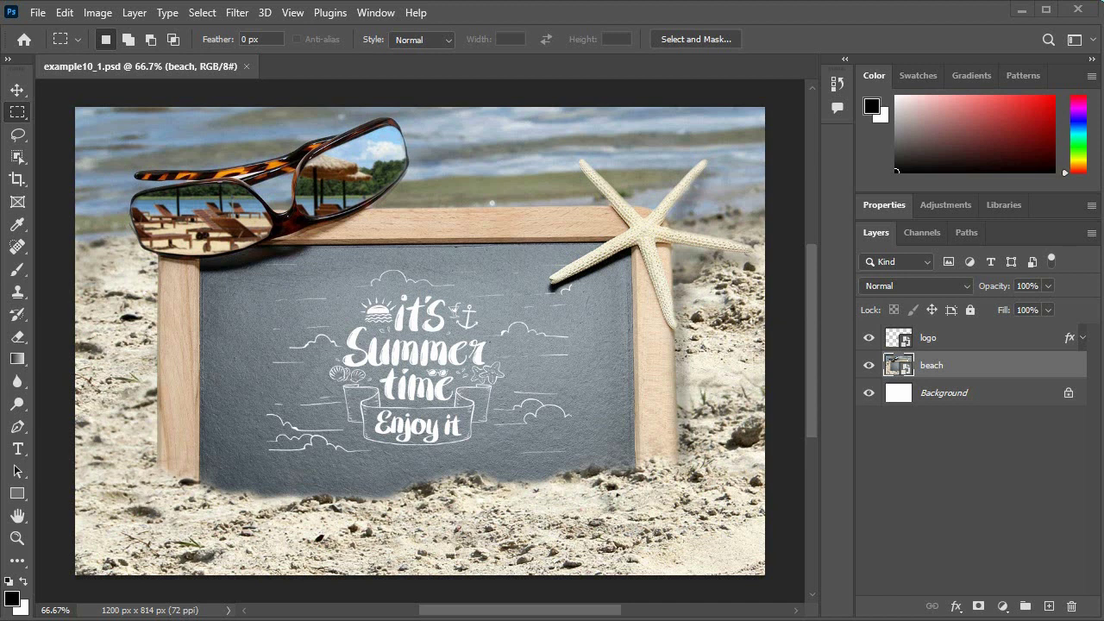
Switch to File Explorer and browse the photosop source directory and its example10_1 folder down to the complete subfolder.
key("alt+Tab")
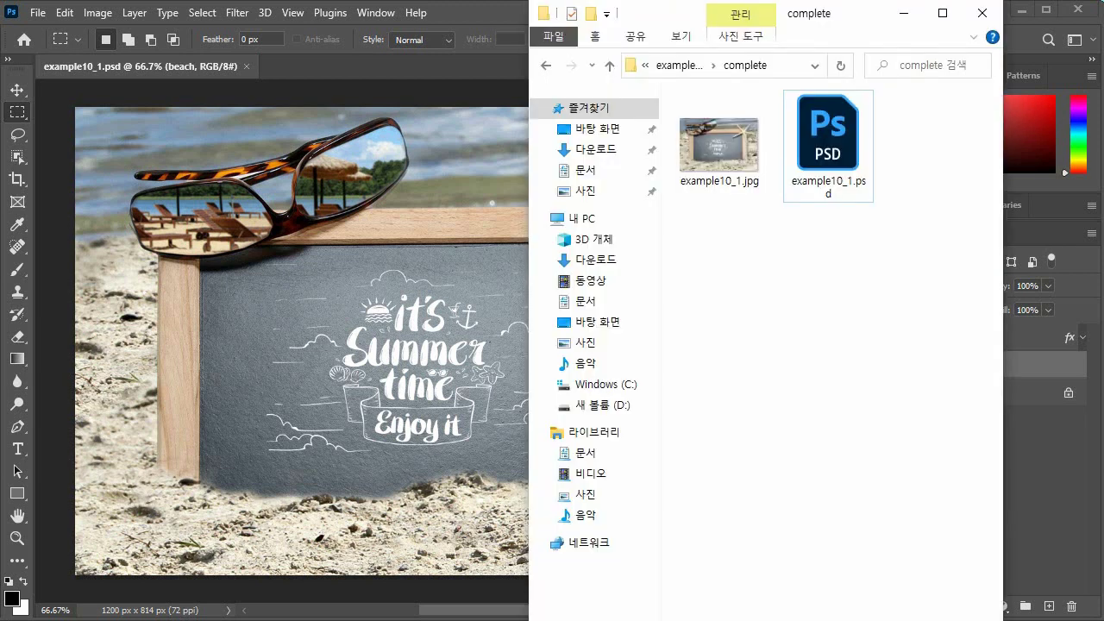
left_click(671, 67)
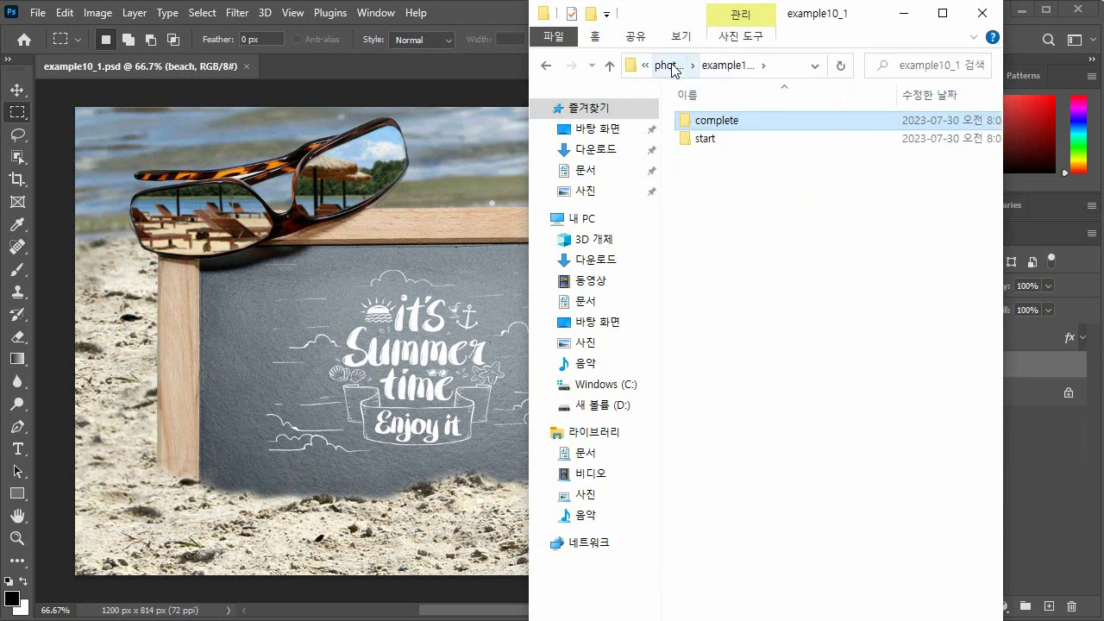
left_click(671, 66)
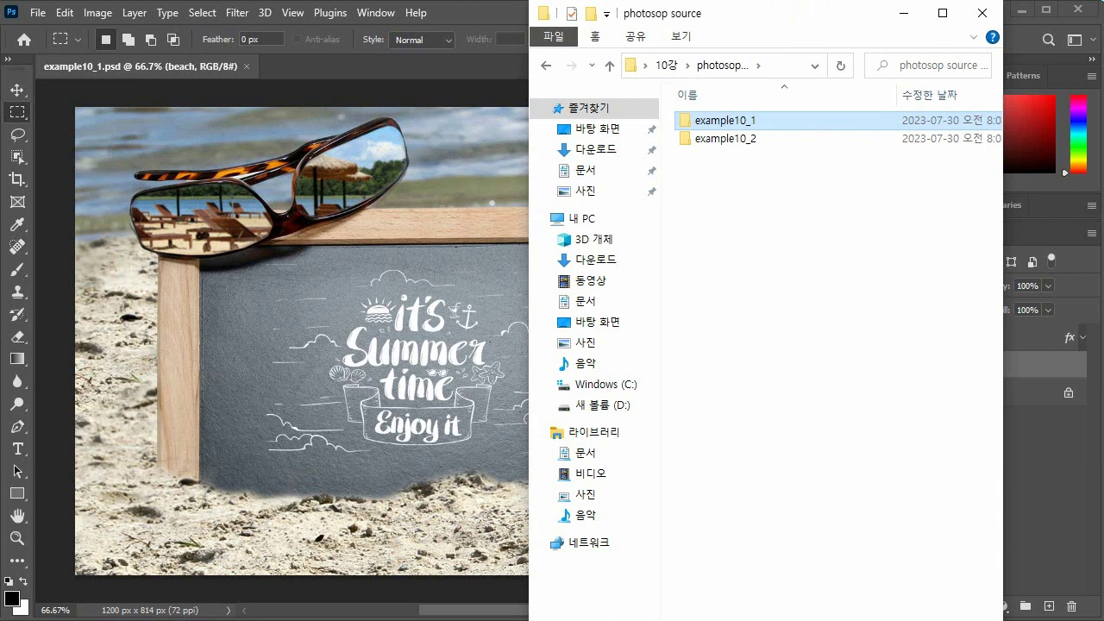
double_click(714, 123)
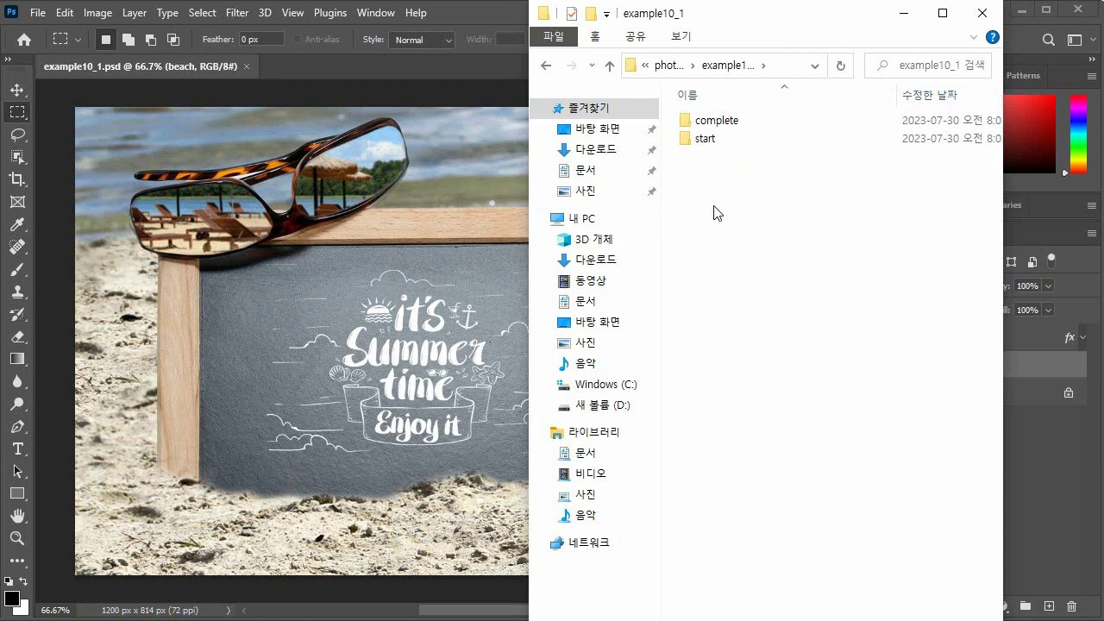
double_click(719, 123)
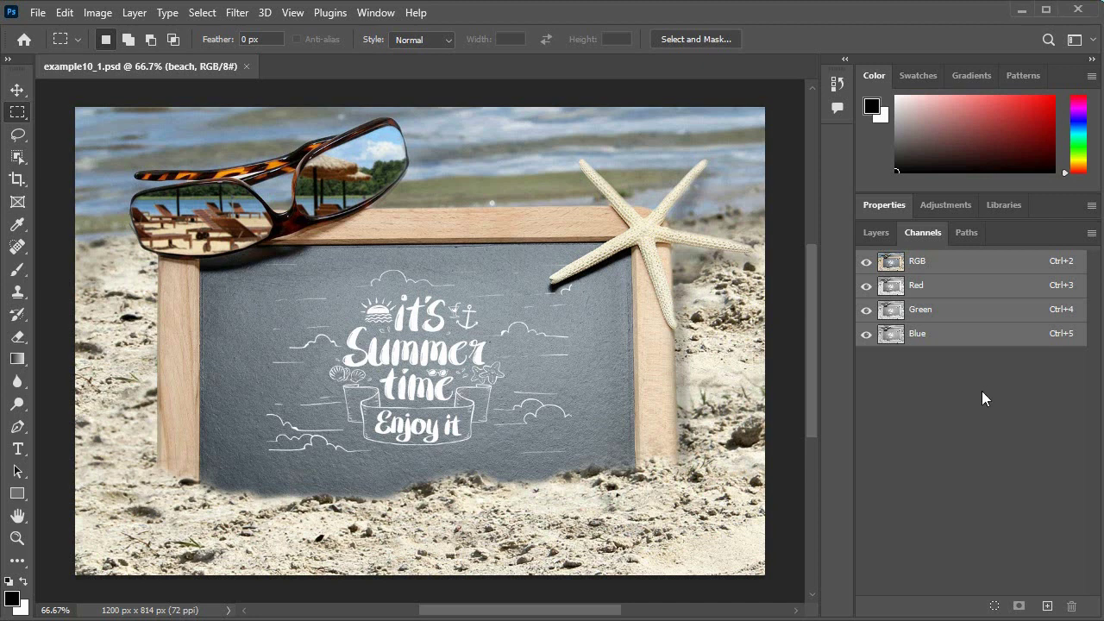
View the Red, Green and Blue channels one at a time, and return to the RGB composite.
left_click(966, 287)
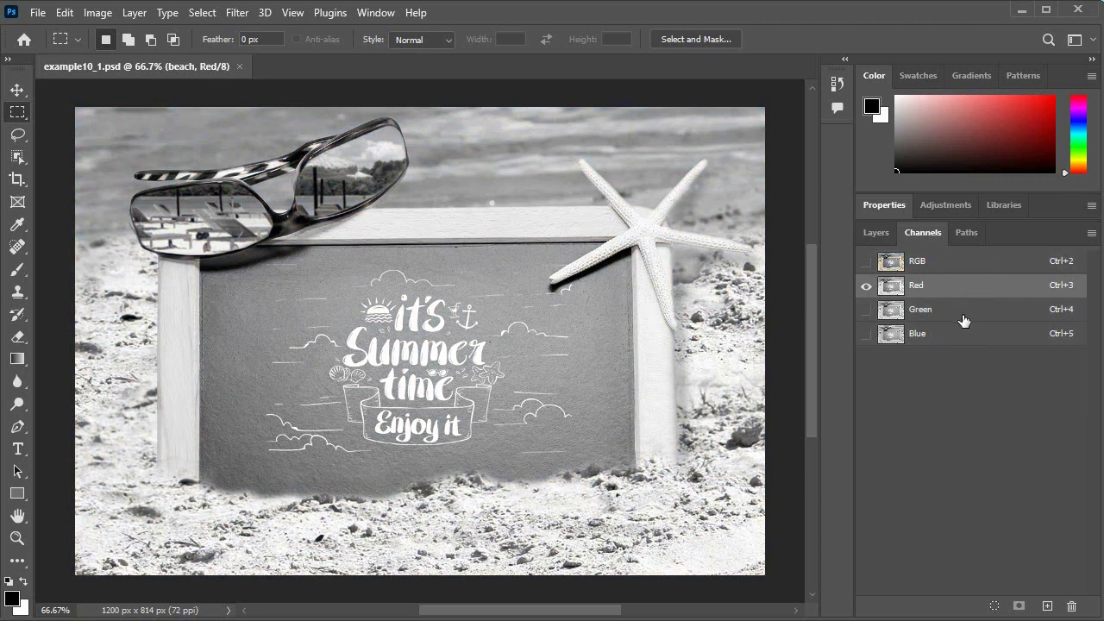
left_click(961, 313)
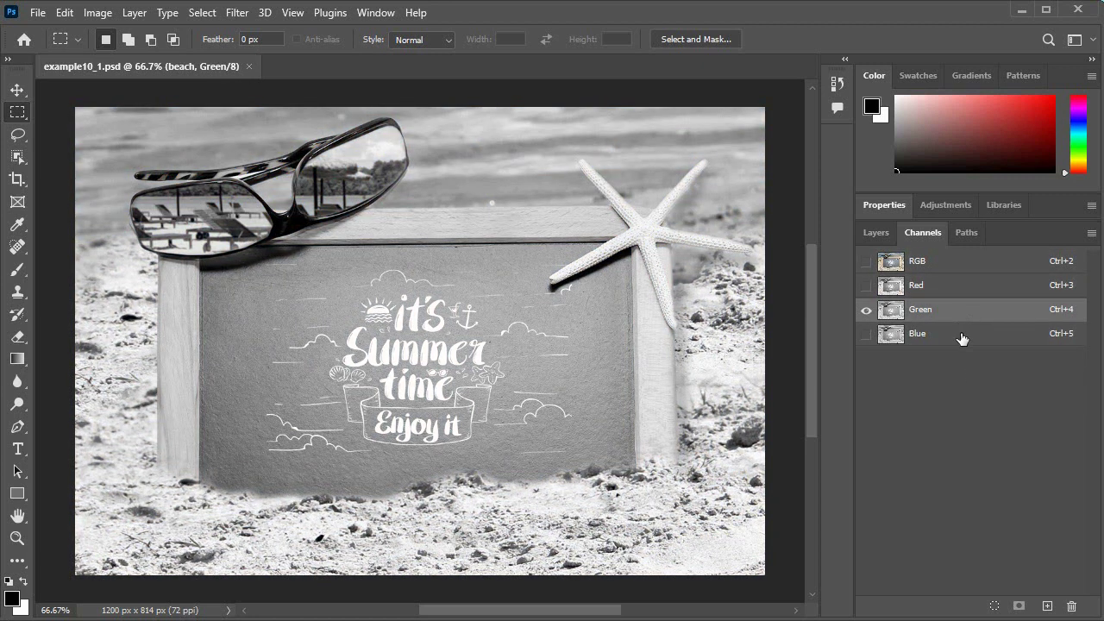
left_click(962, 338)
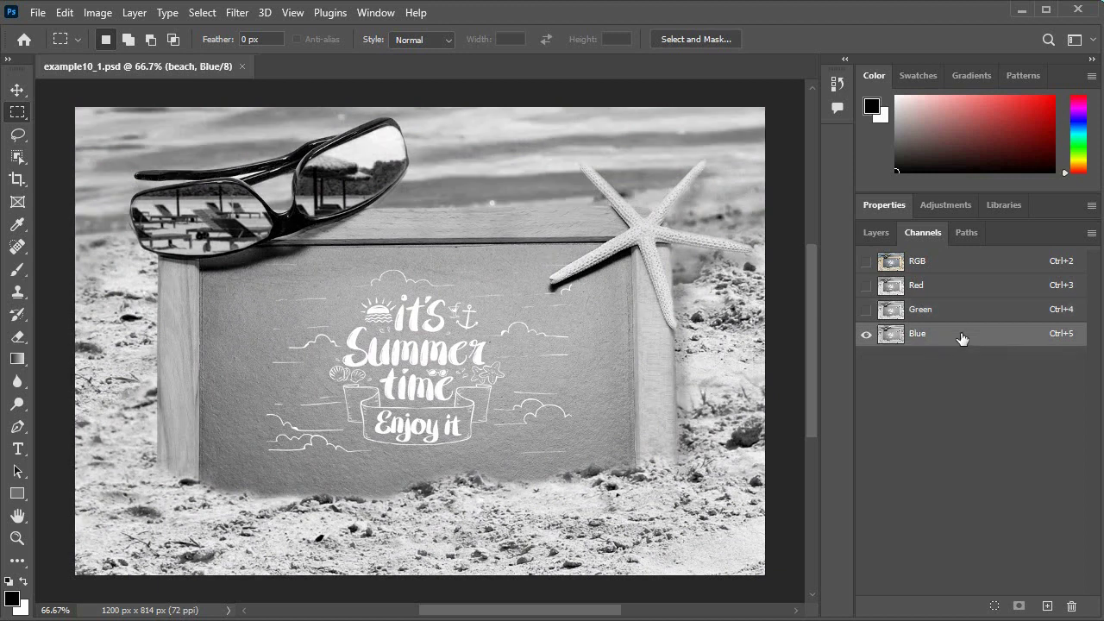
left_click(954, 267)
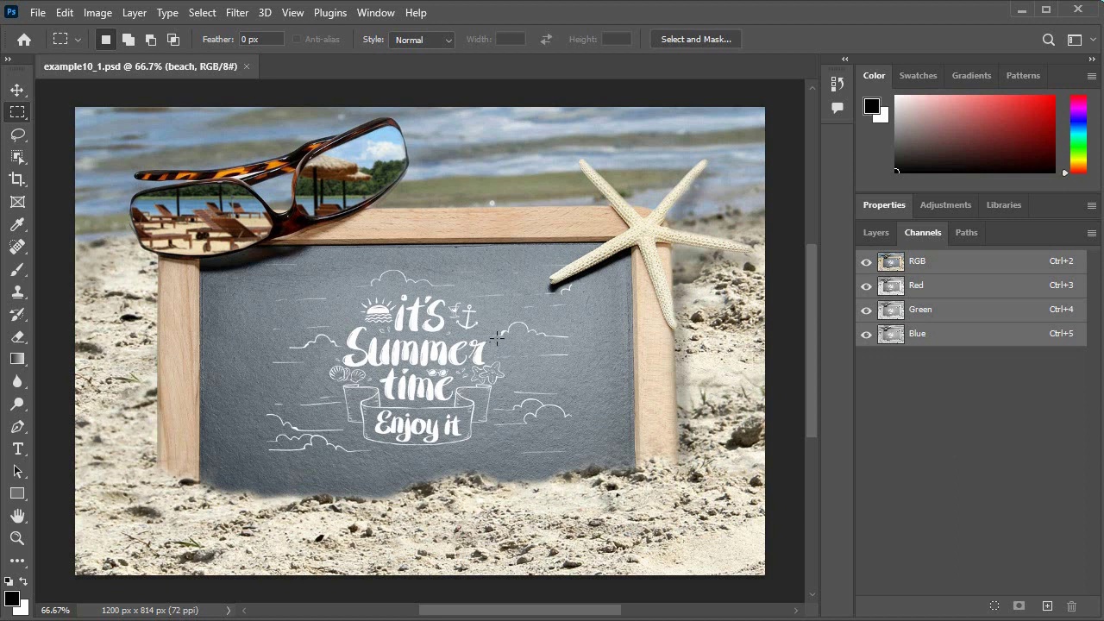
Select a square area over the right half of the chalkboard and save the selection as a new channel named select1.
left_click_drag(438, 274, 638, 437)
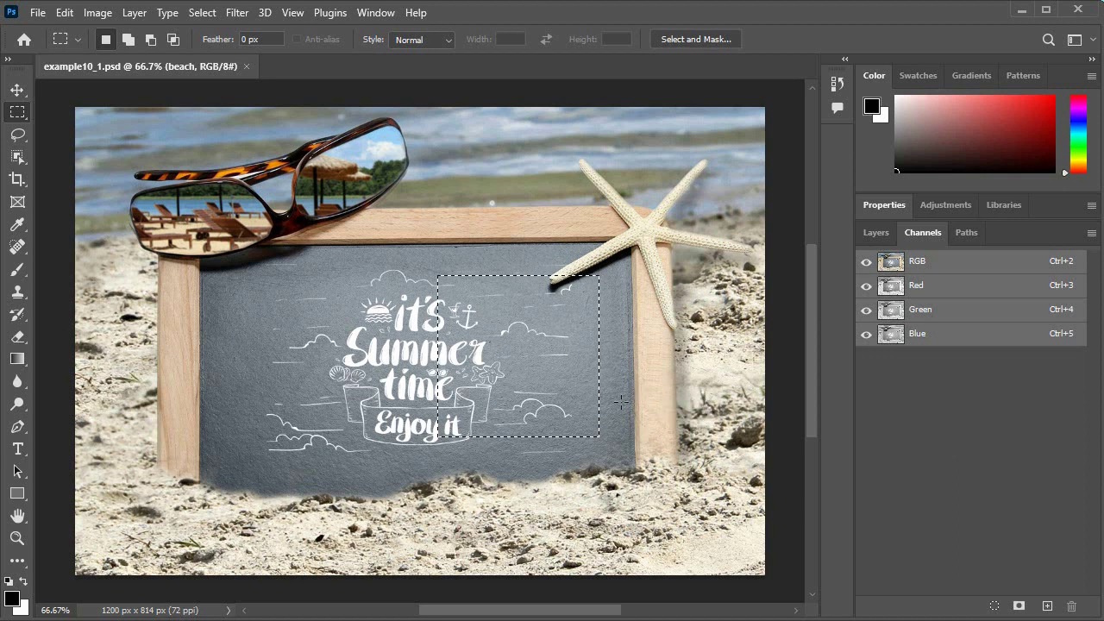
left_click(197, 12)
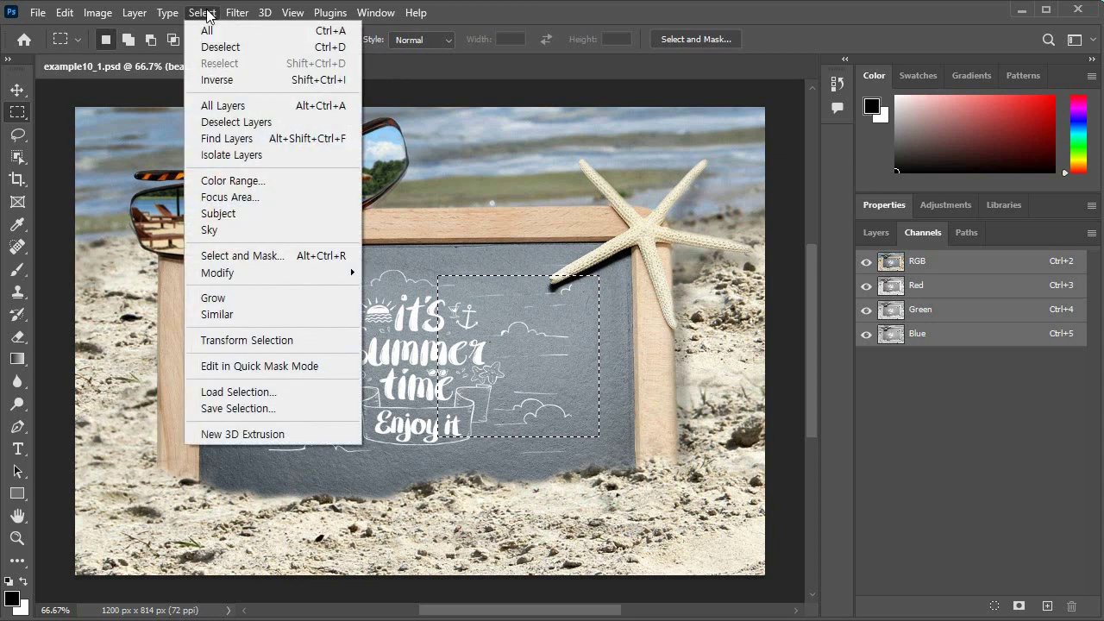
left_click(299, 407)
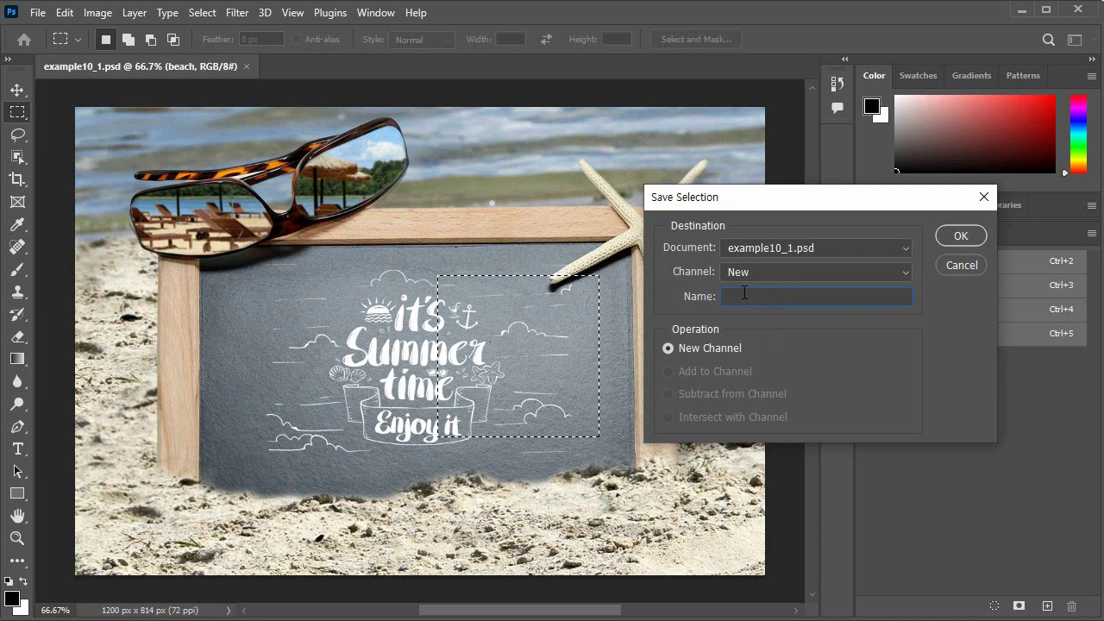
type("s")
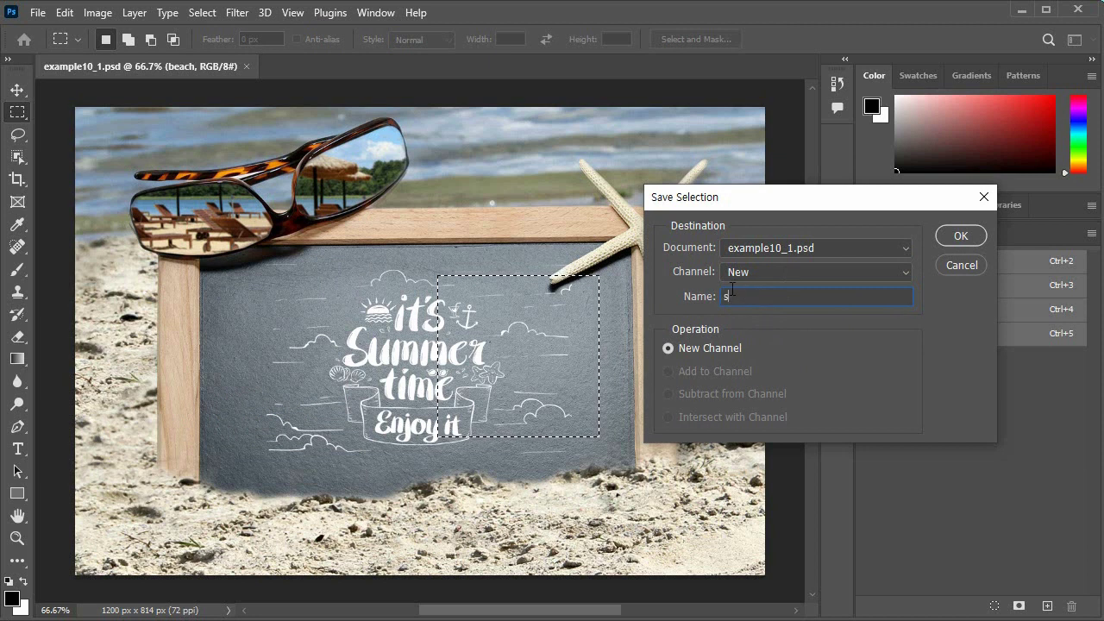
type("elect1")
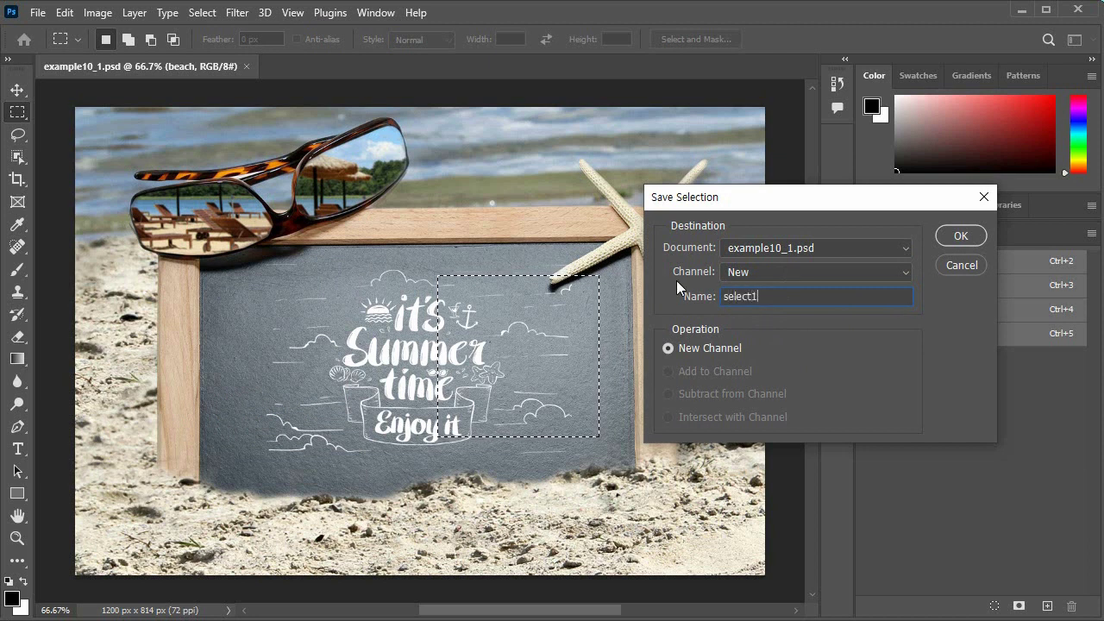
left_click(962, 237)
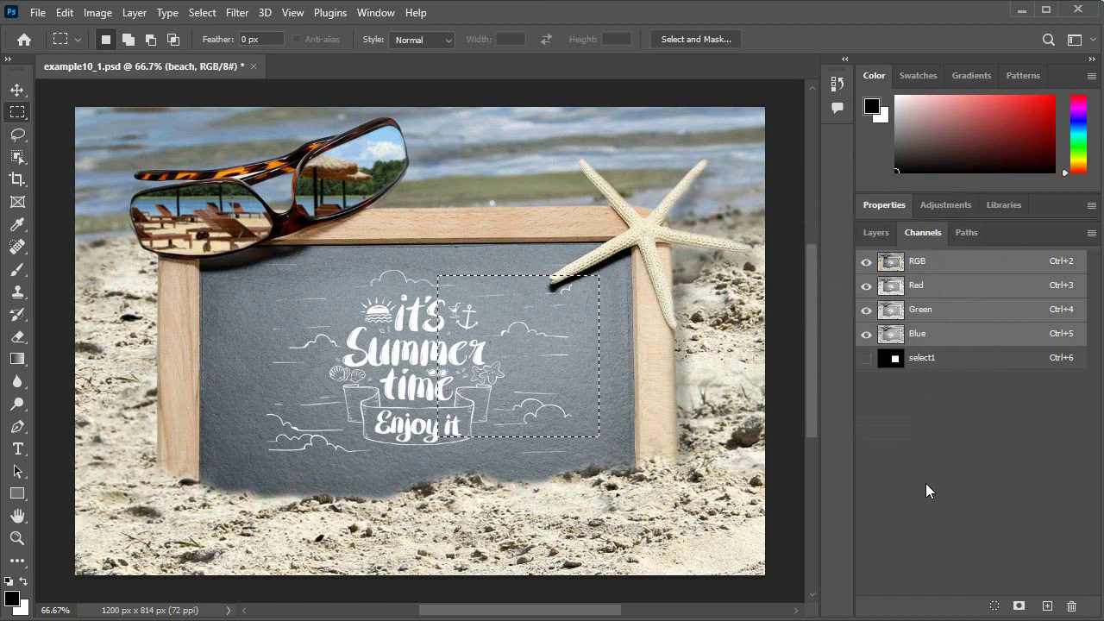
In the select1 channel, deselect and paint a white dab on the square's upper-left corner with a soft 100 px brush.
left_click(968, 359)
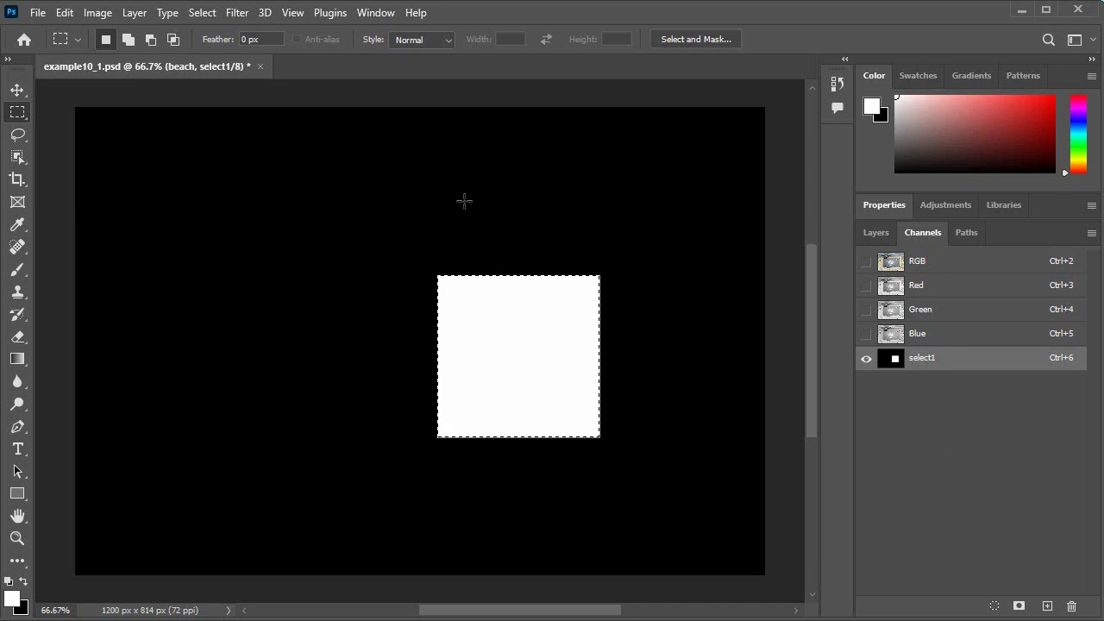
left_click(17, 270)
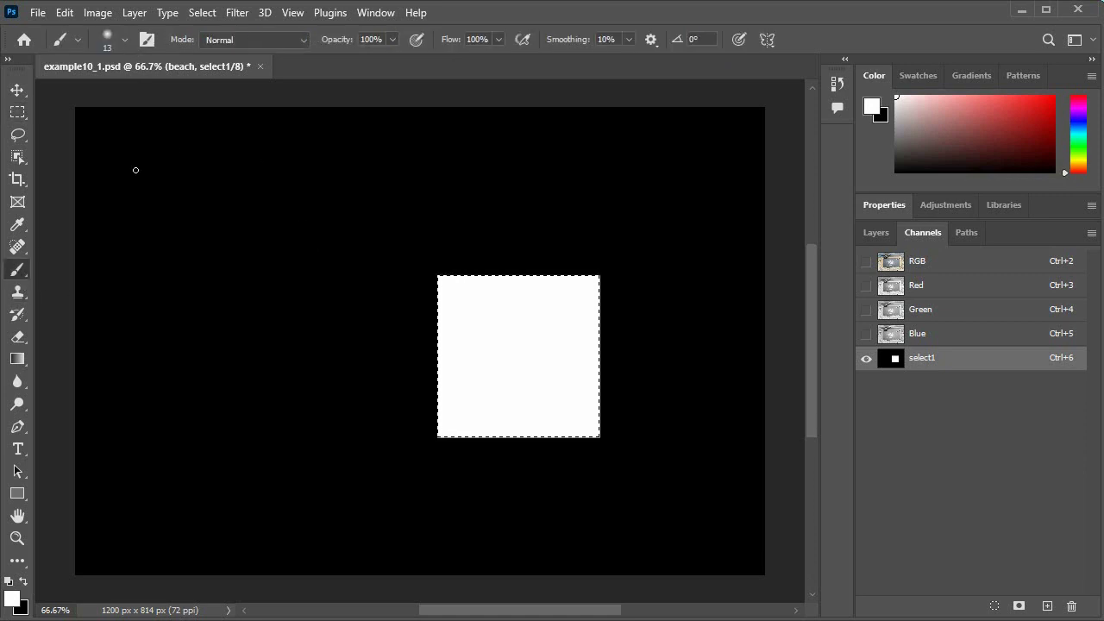
left_click(8, 58)
left_click(125, 39)
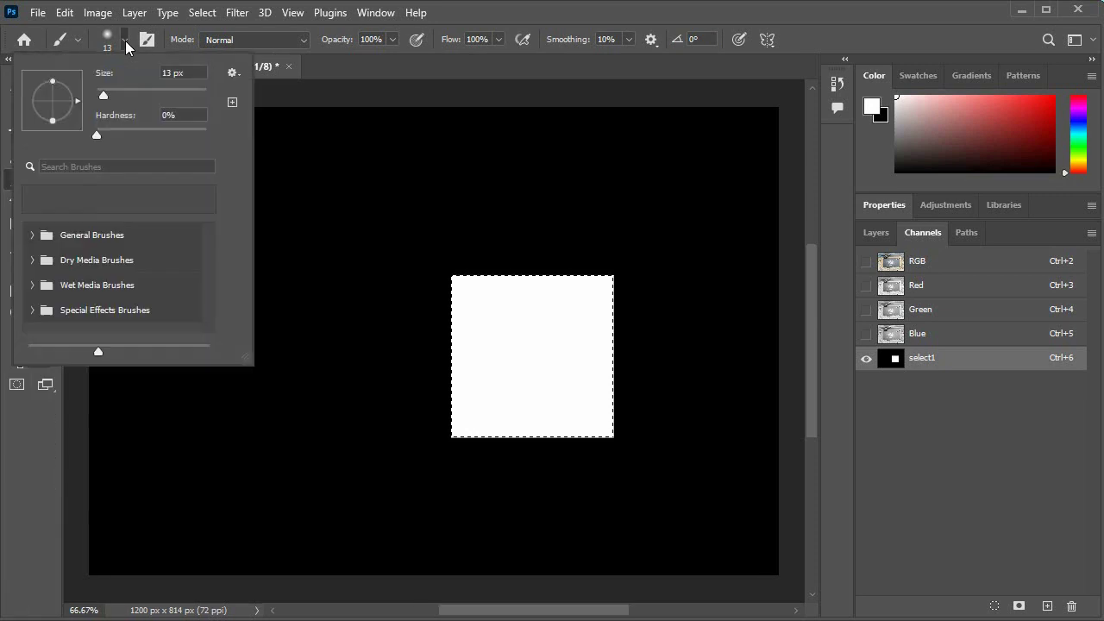
left_click_drag(104, 96, 155, 95)
left_click(196, 76)
type("100")
key("Return")
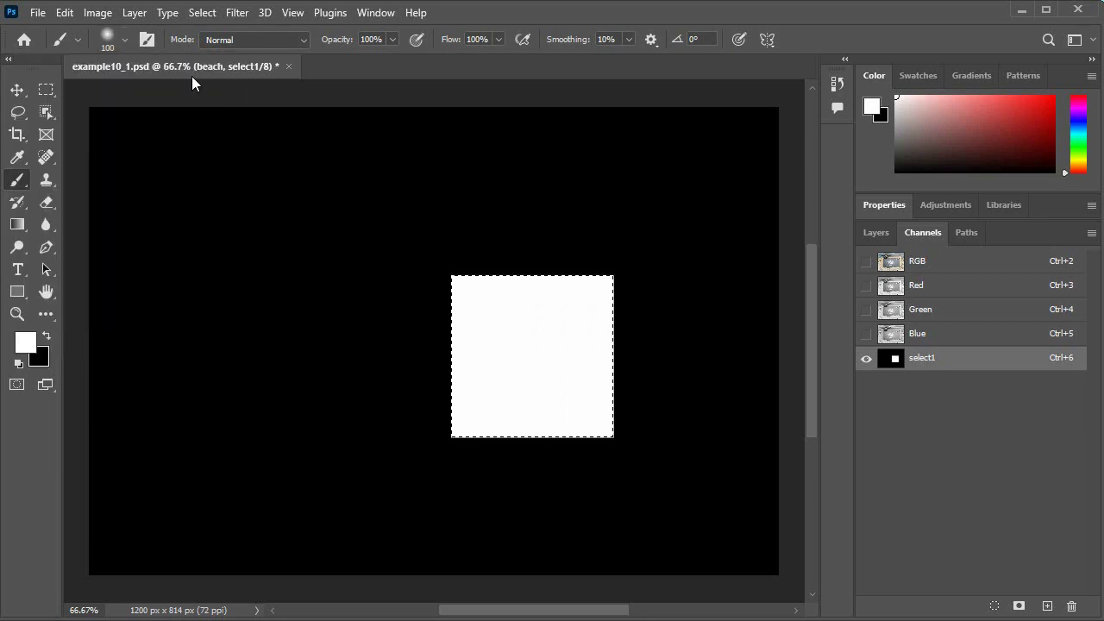
key("ctrl+d")
left_click(451, 276)
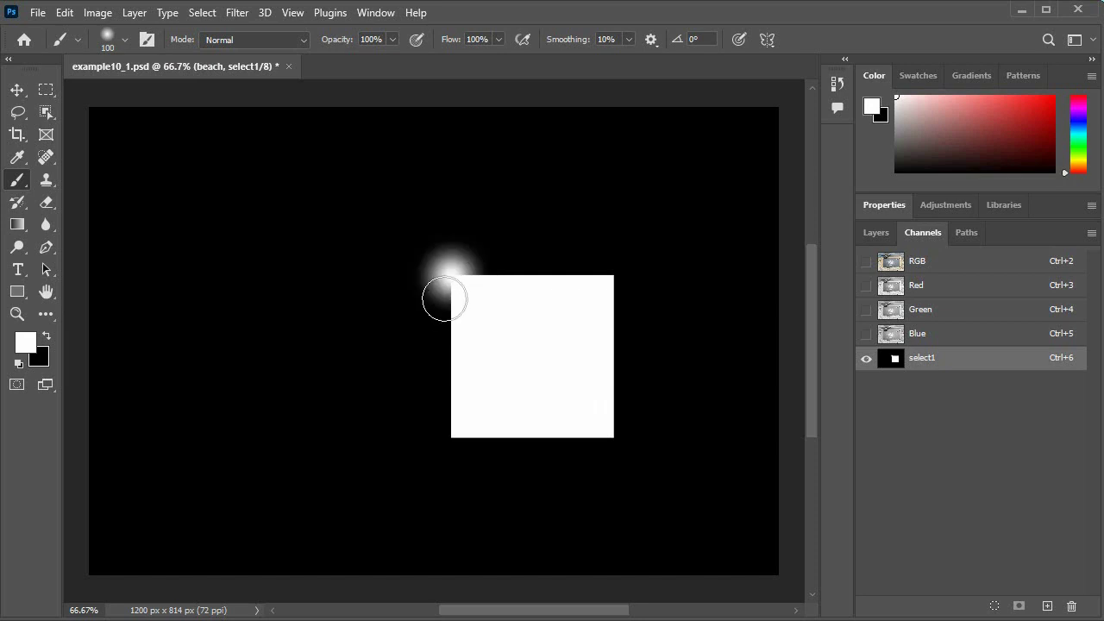
Enlarge the brush to 200 px and paint a soft white round area around the square's upper-left corner.
left_click(127, 39)
left_click_drag(188, 72, 131, 73)
type("200")
key("Return")
left_click(450, 274)
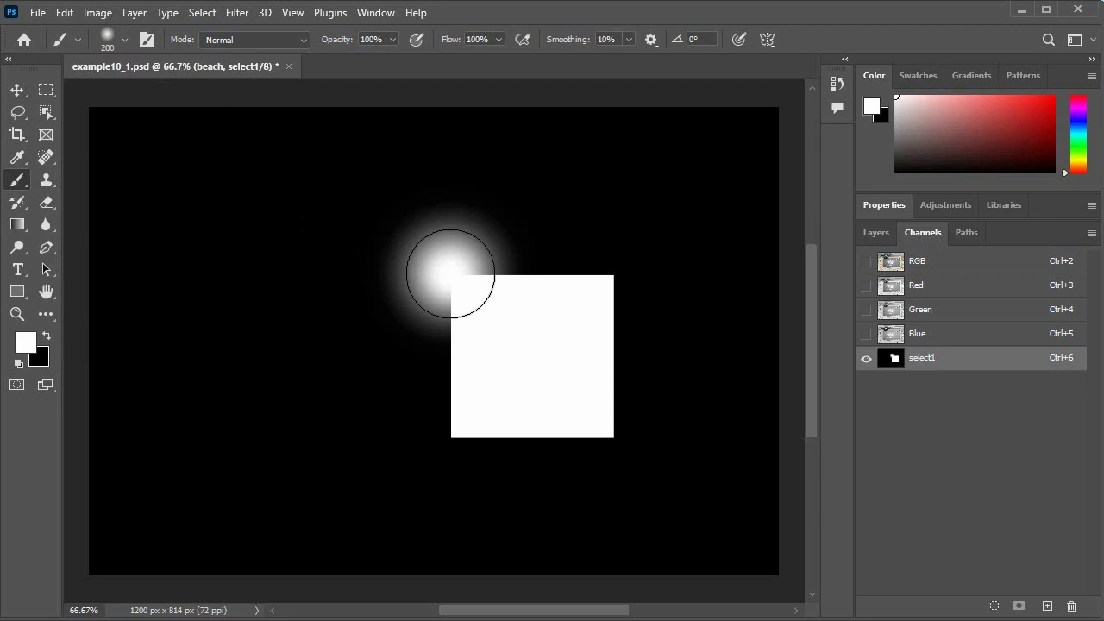
left_click(445, 314)
left_click(455, 312)
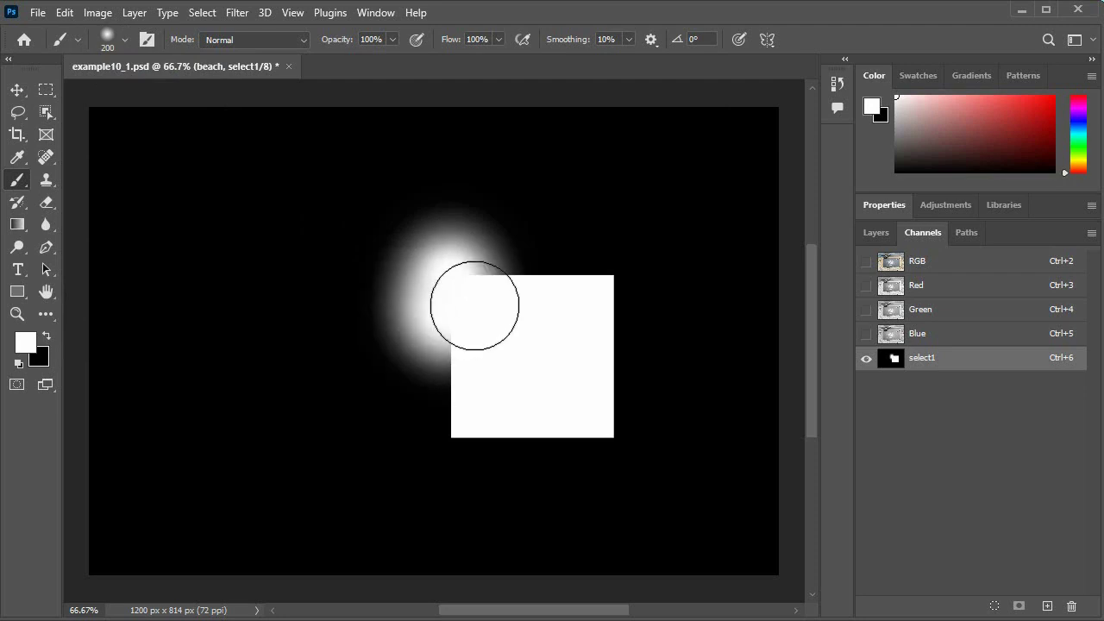
left_click_drag(465, 313, 475, 294)
left_click(465, 281)
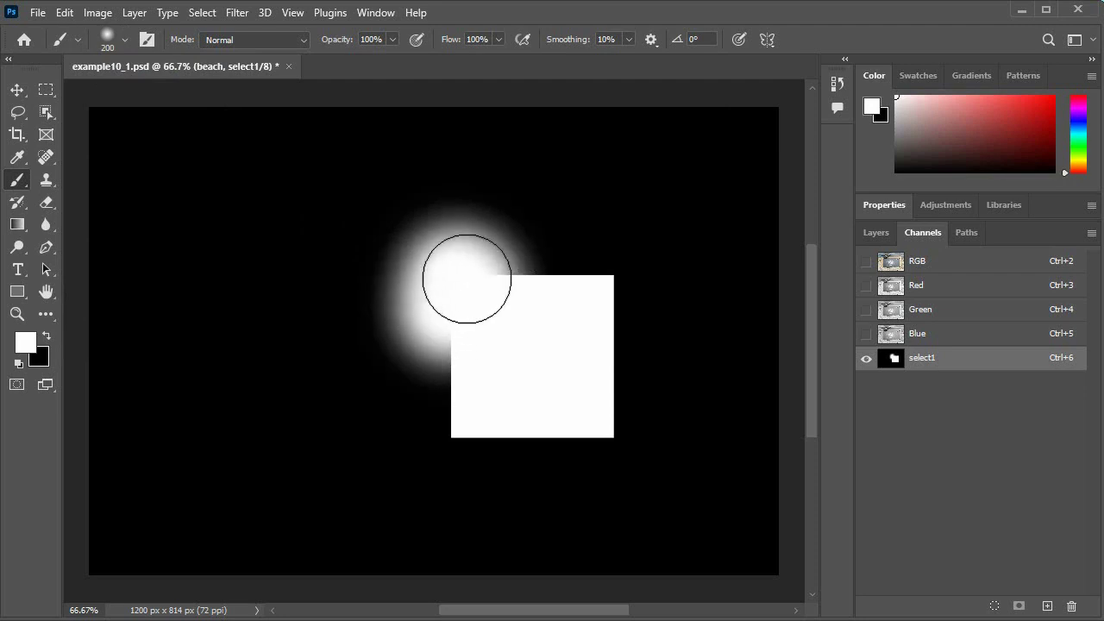
left_click(432, 276)
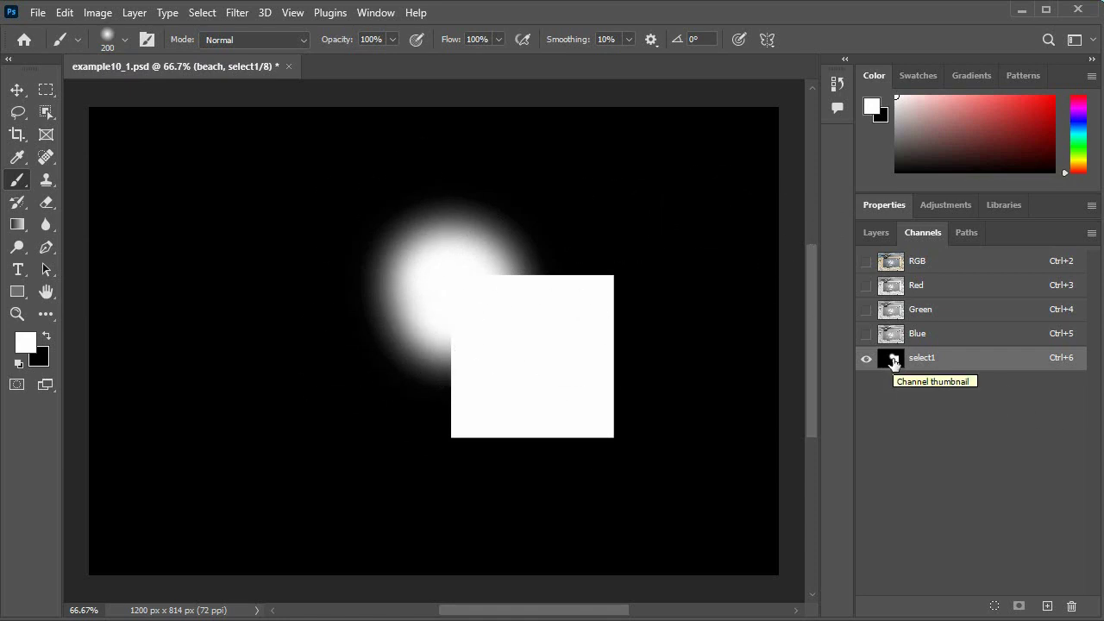
Load the select1 channel as a selection and make the beach layer active in the full-colour image.
left_click(894, 362, "ctrl")
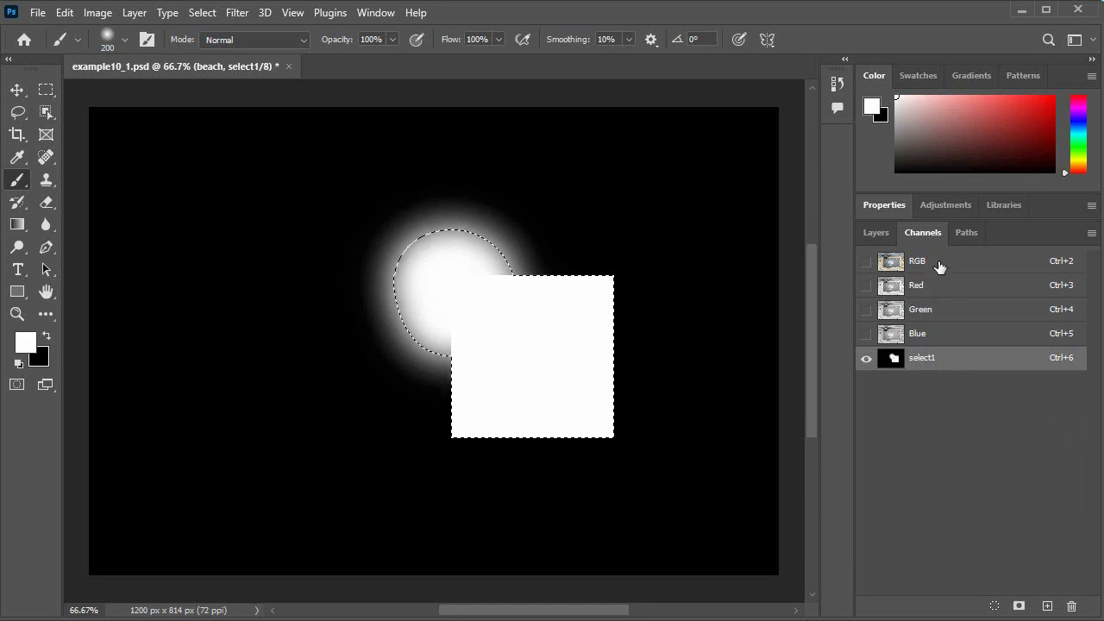
left_click(878, 232)
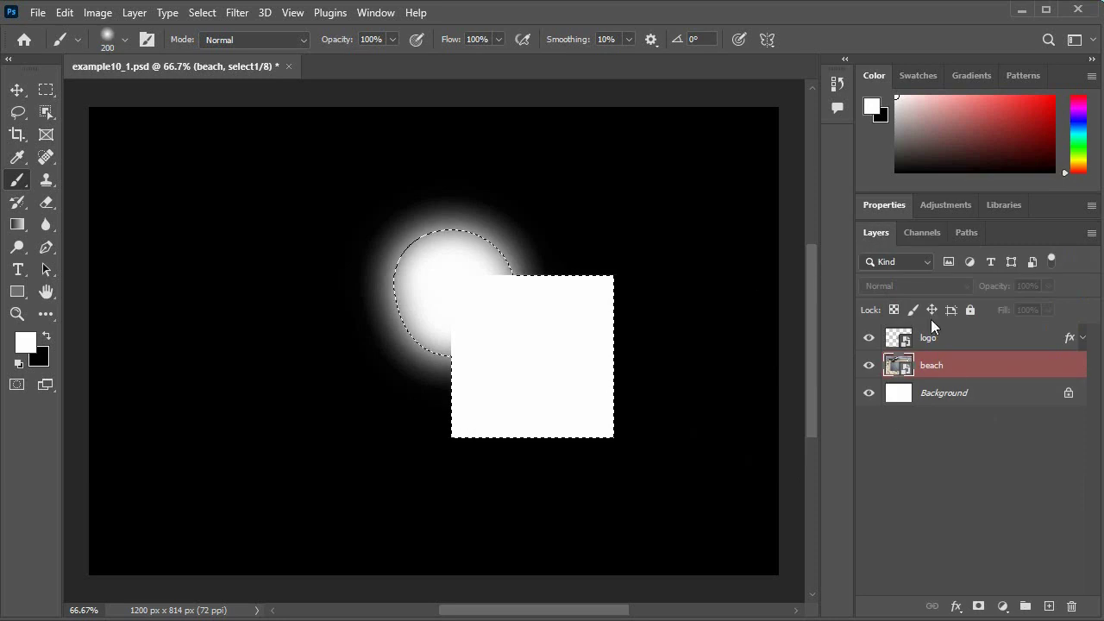
left_click(965, 372)
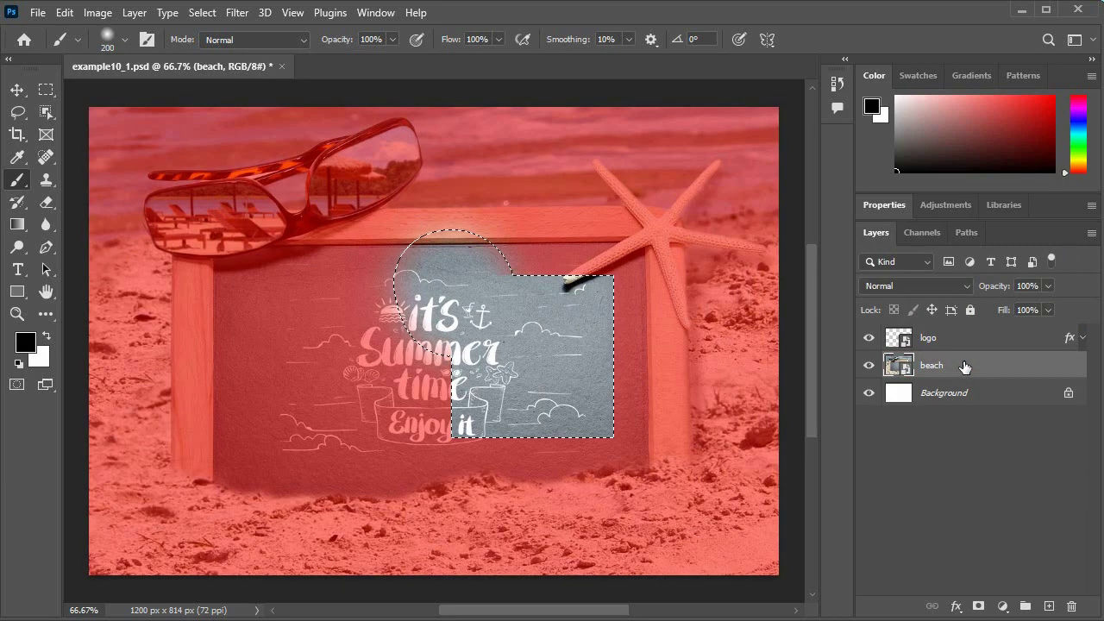
left_click(966, 344)
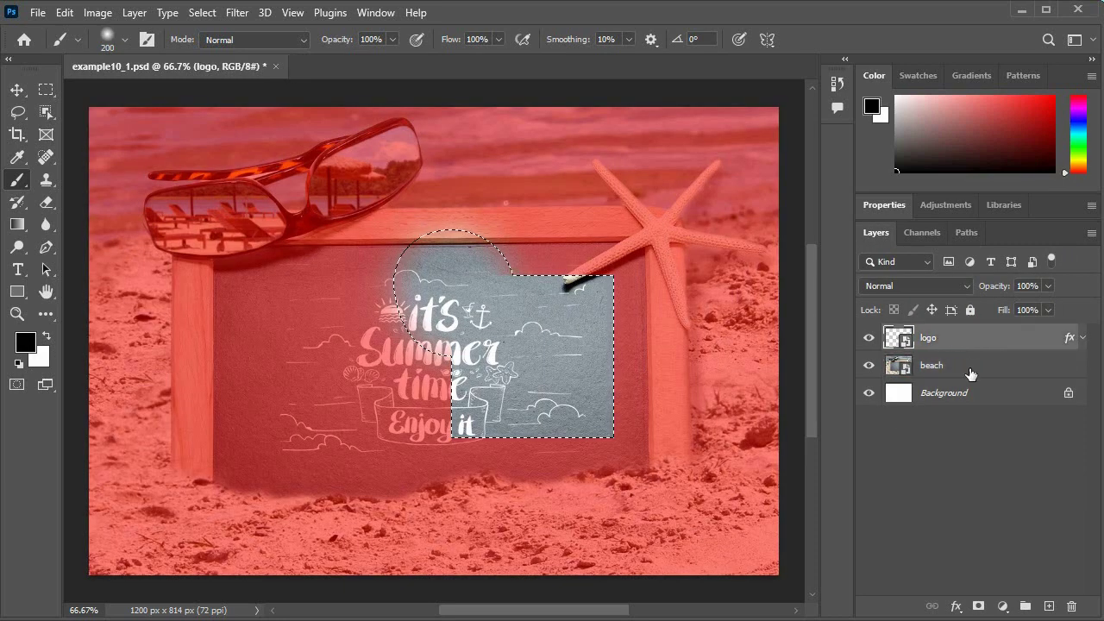
left_click(967, 373)
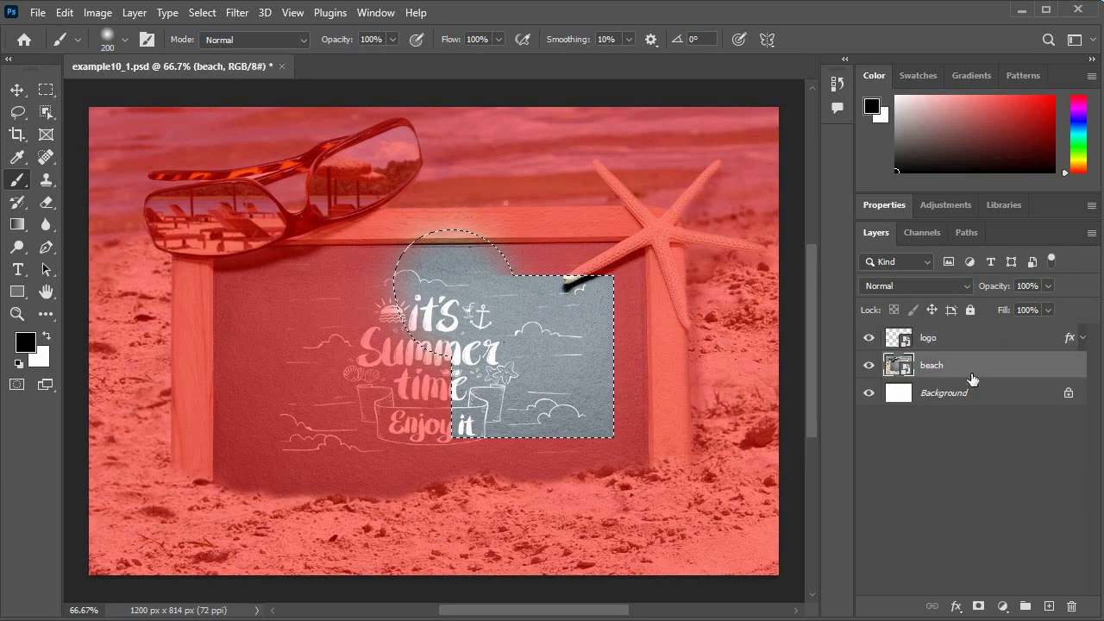
left_click(923, 231)
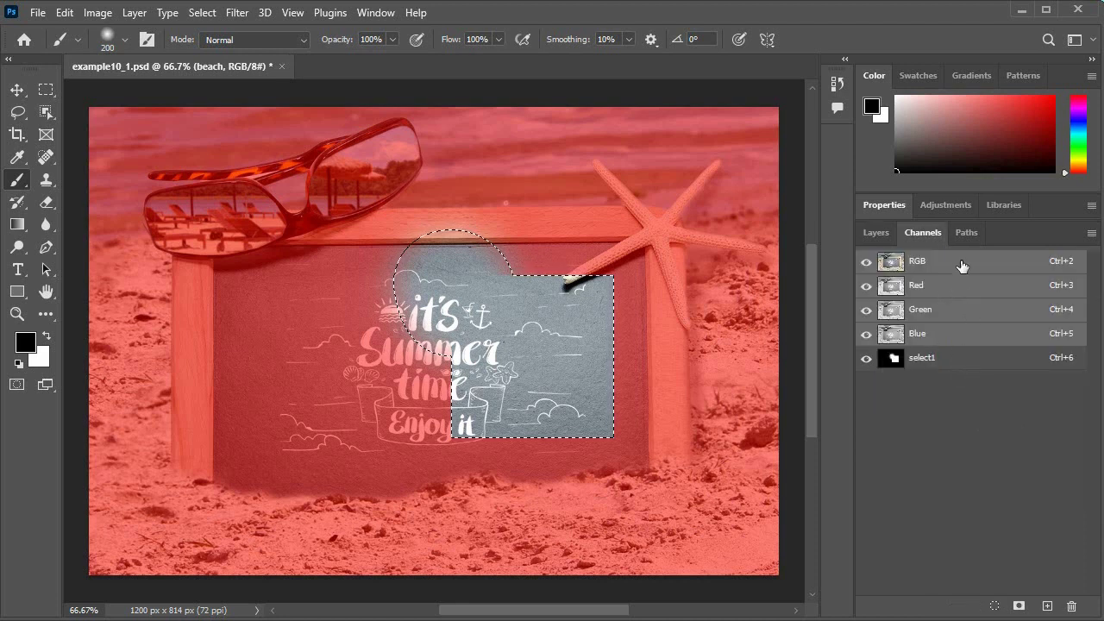
left_click(869, 232)
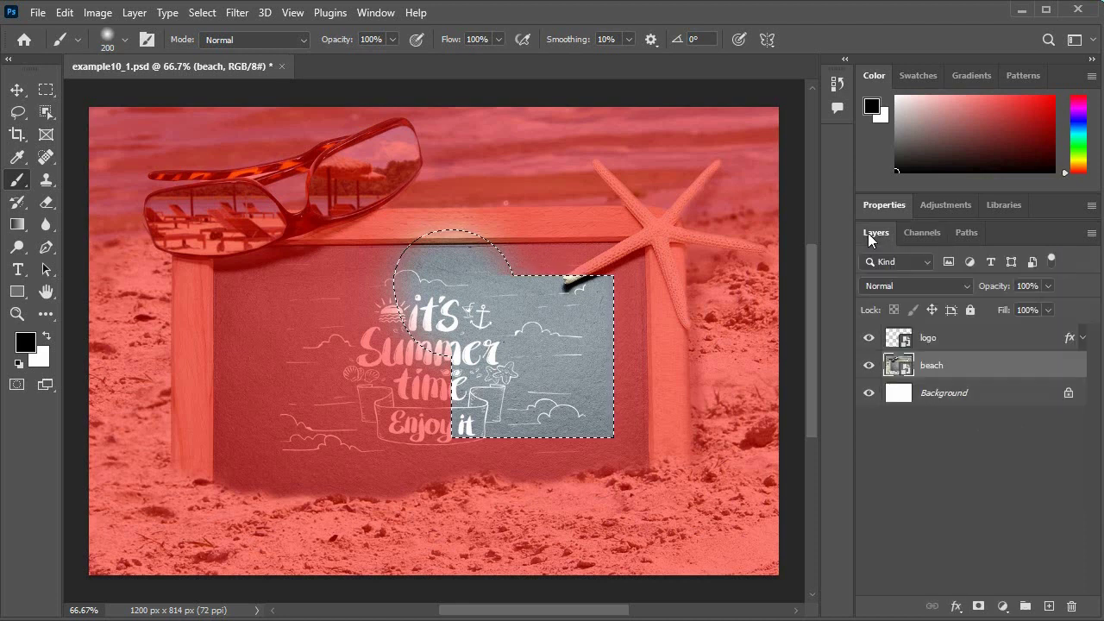
left_click(952, 343)
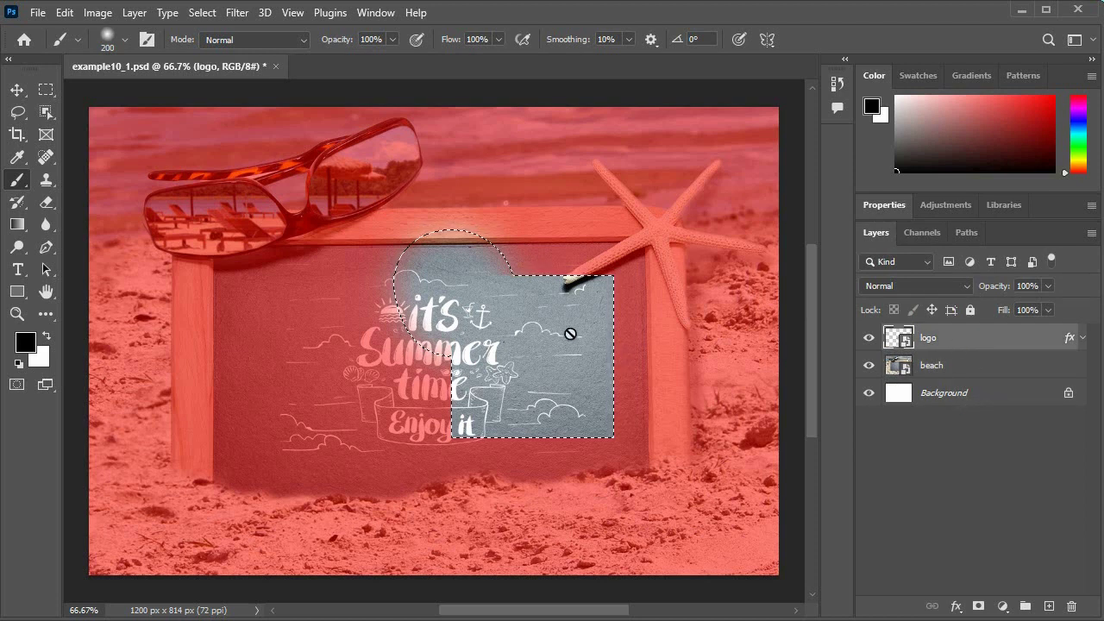
Make the Background layer active and copy the selected area merged from all visible layers.
left_click(1003, 398)
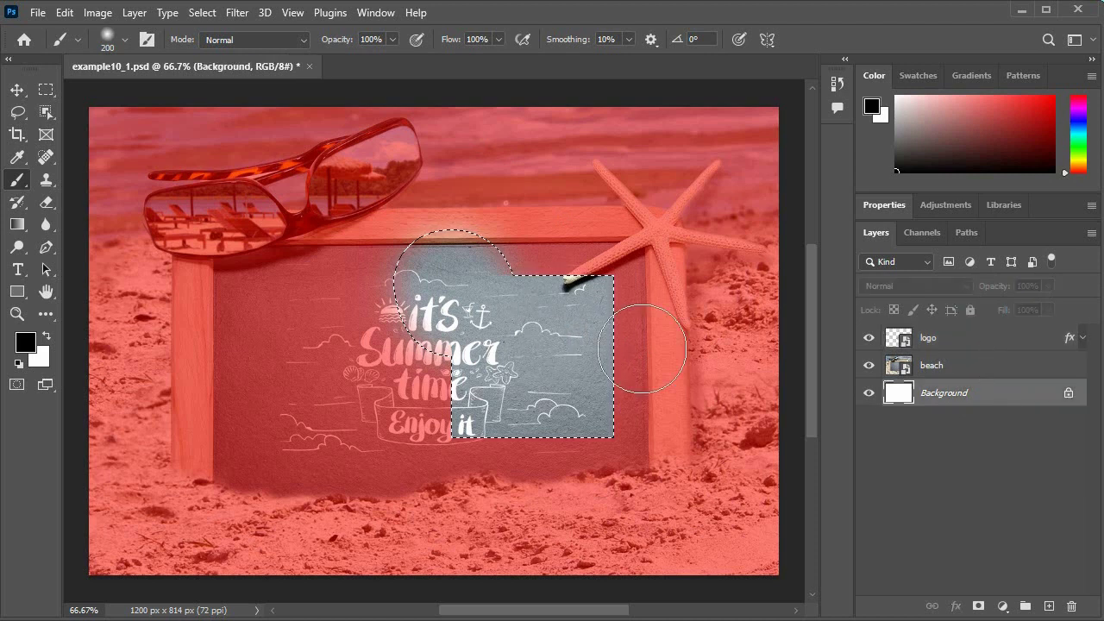
left_click(65, 13)
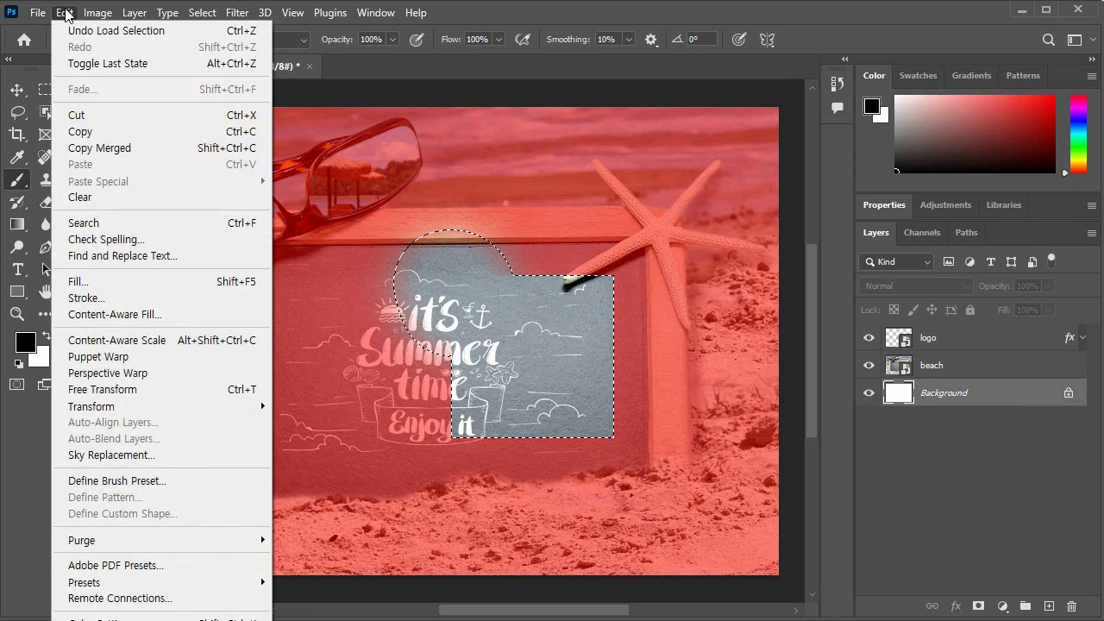
left_click(138, 152)
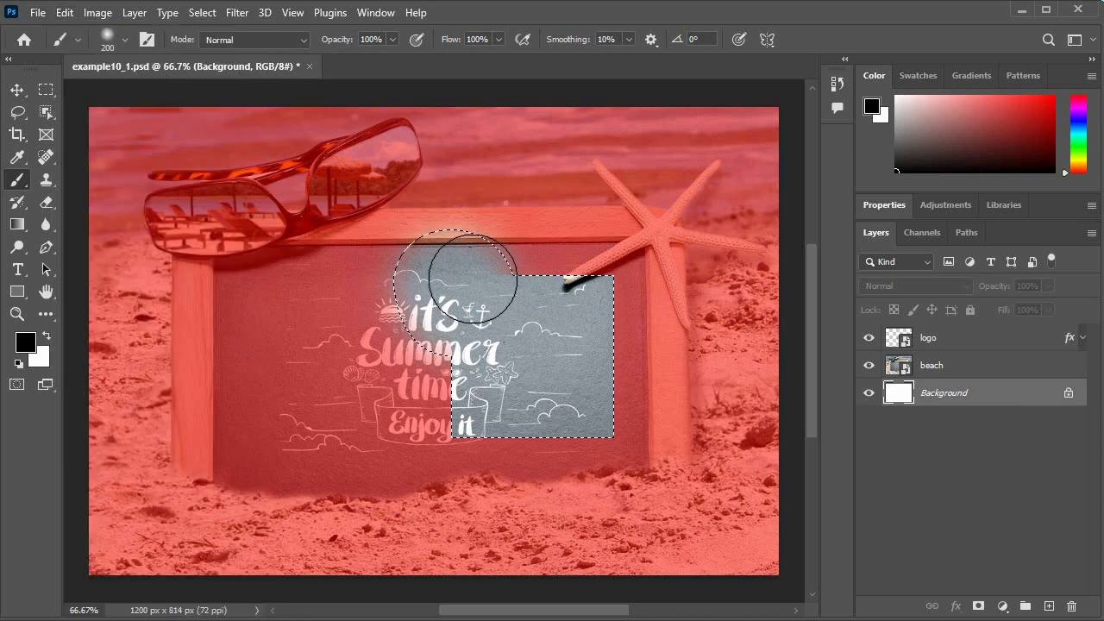
Create a 477 x 448 px white document named paste and paste the copied image area into it.
key("ctrl+n")
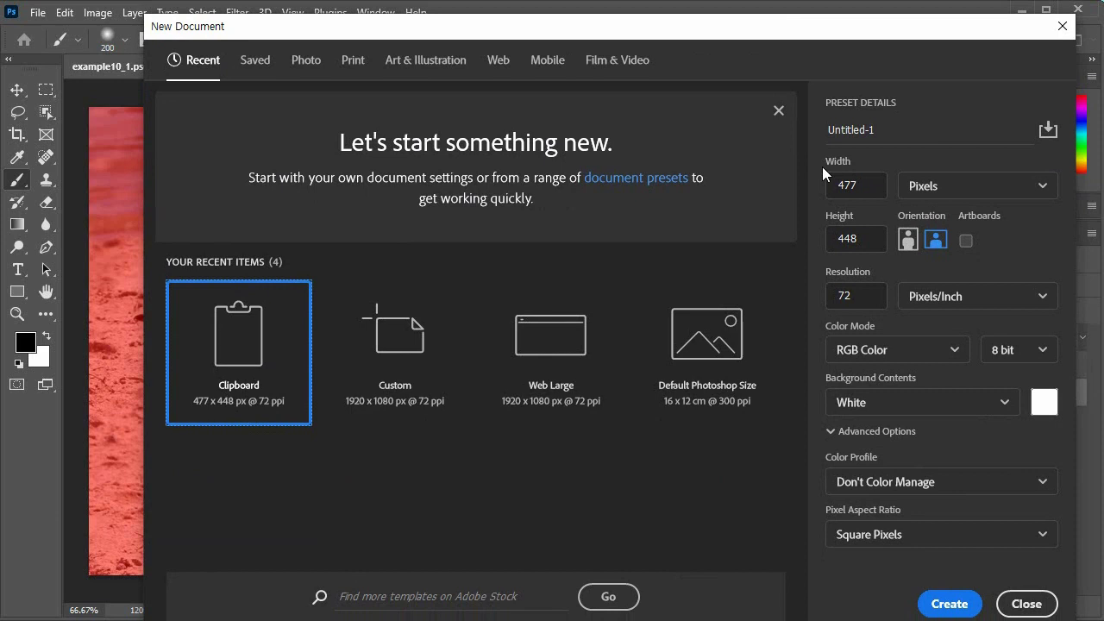
left_click_drag(890, 130, 801, 129)
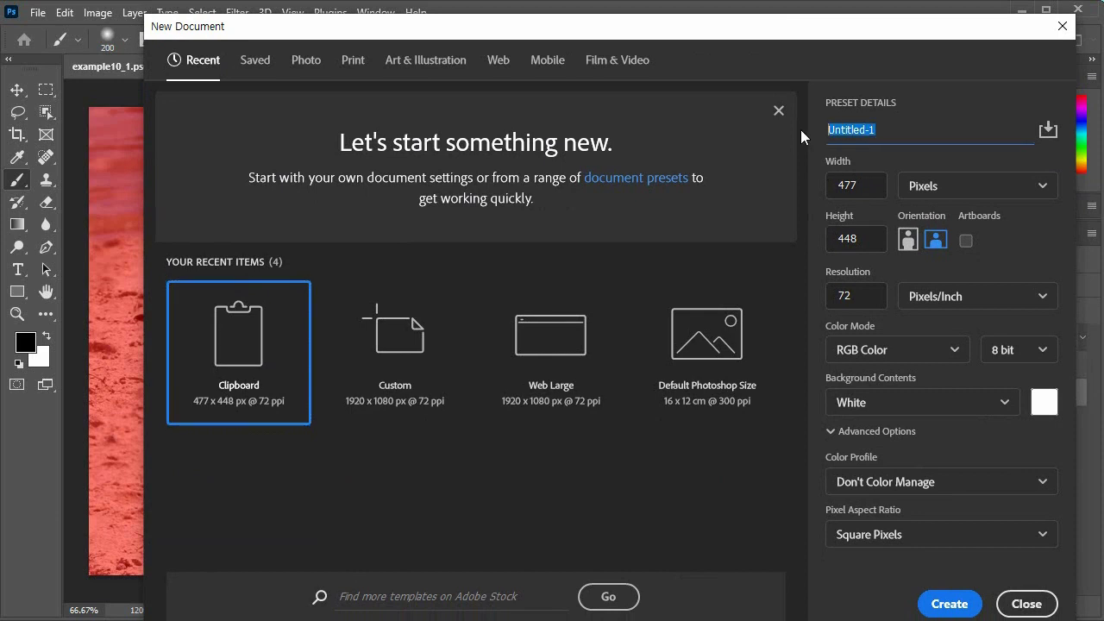
type("paste")
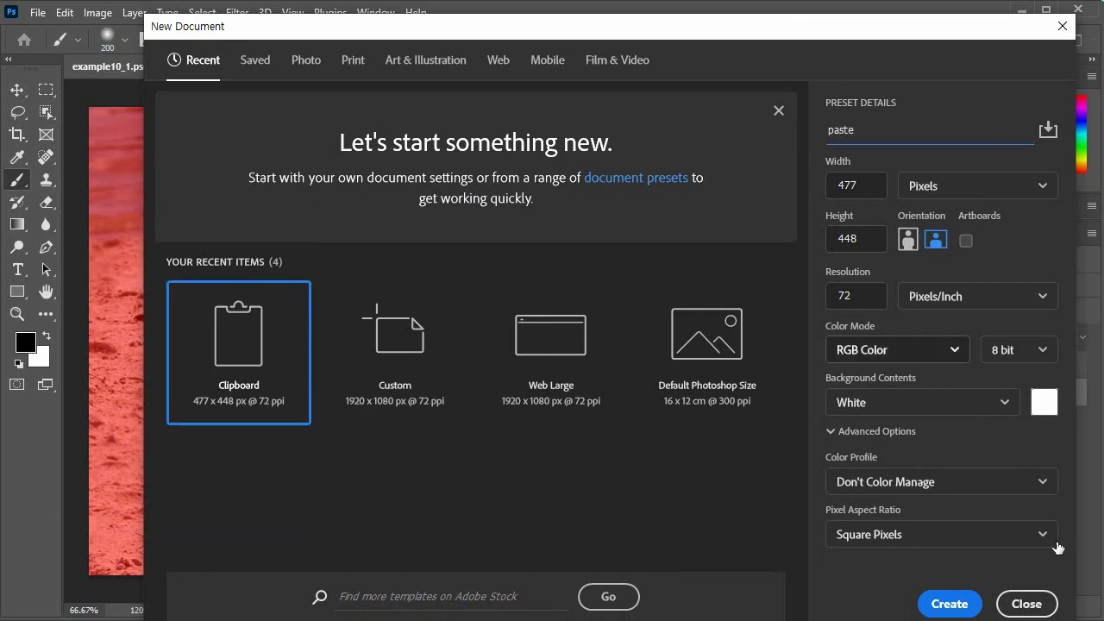
left_click(948, 603)
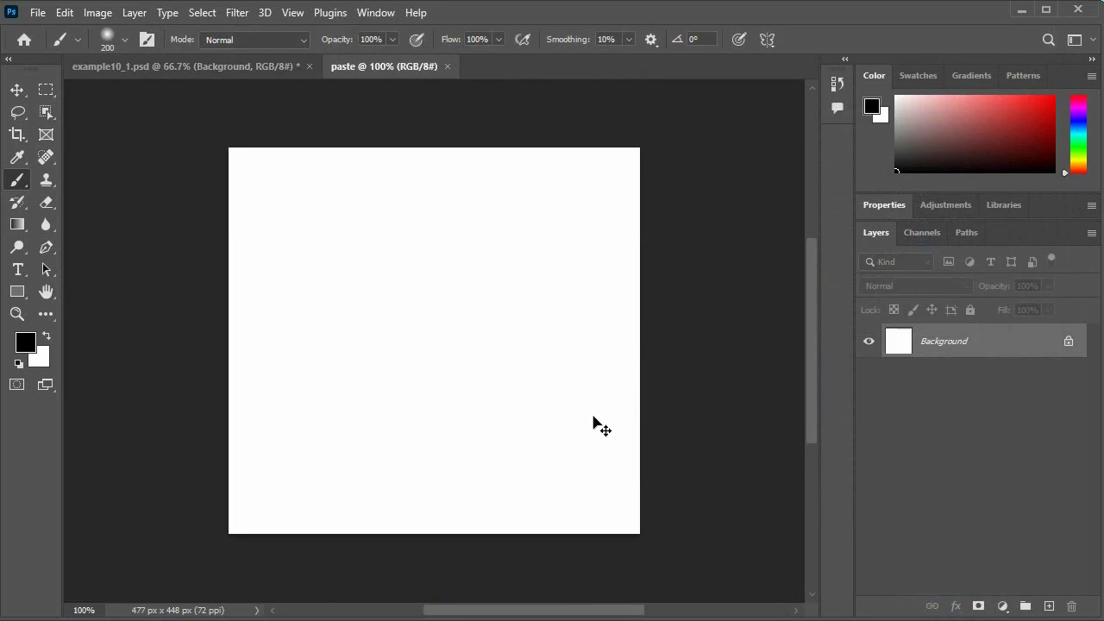
key("ctrl+v")
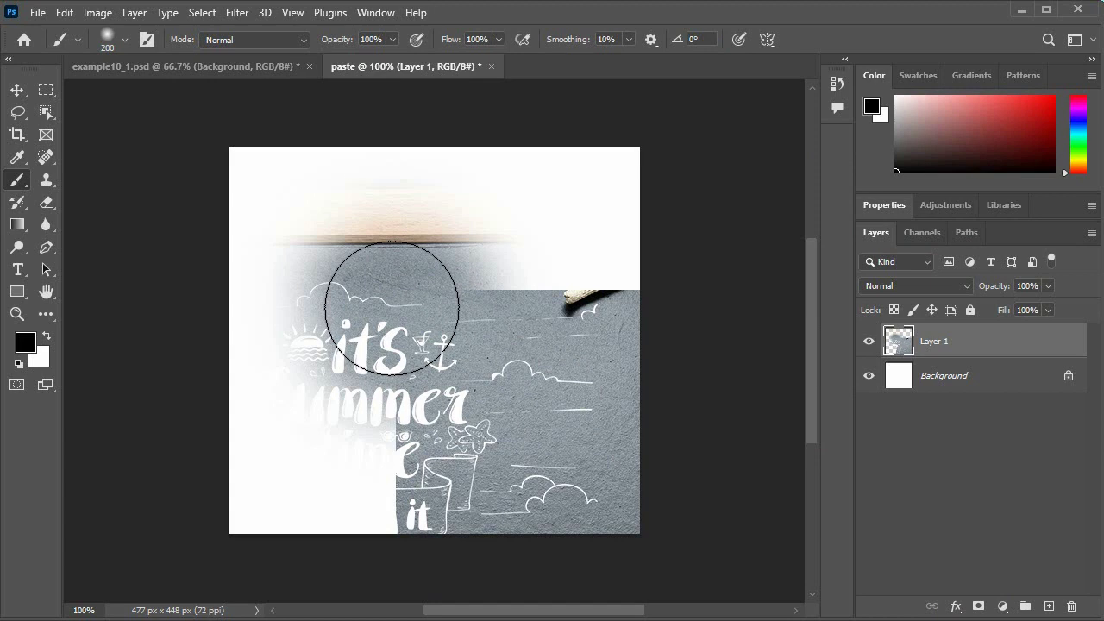
Return to example10_1.psd, remove the selection, and switch from the select1 channel to the RGB composite.
left_click(200, 66)
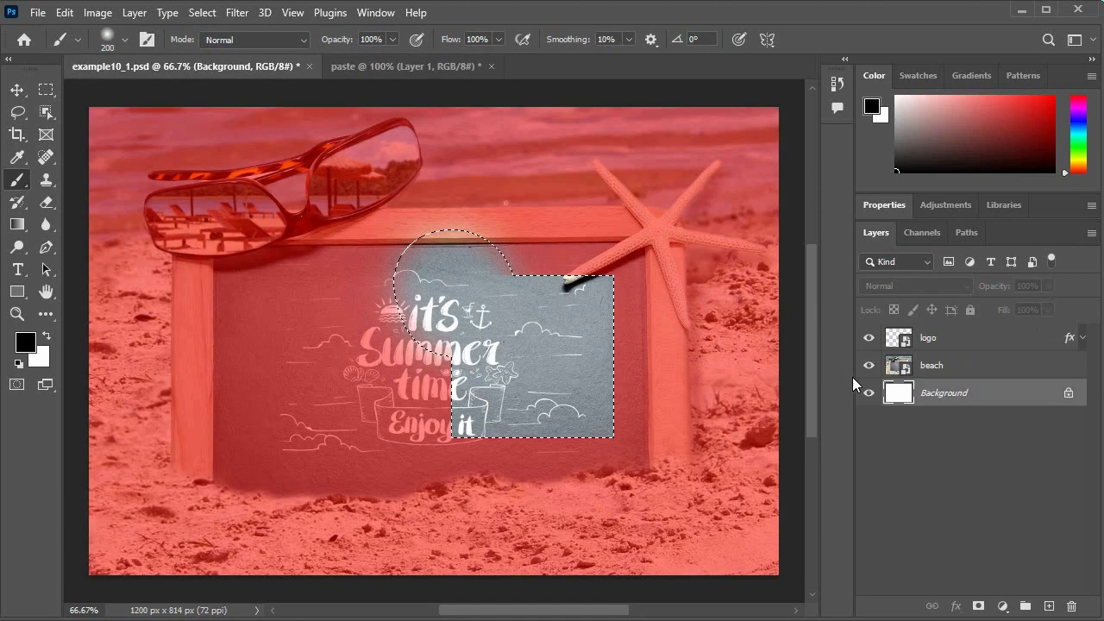
left_click(922, 231)
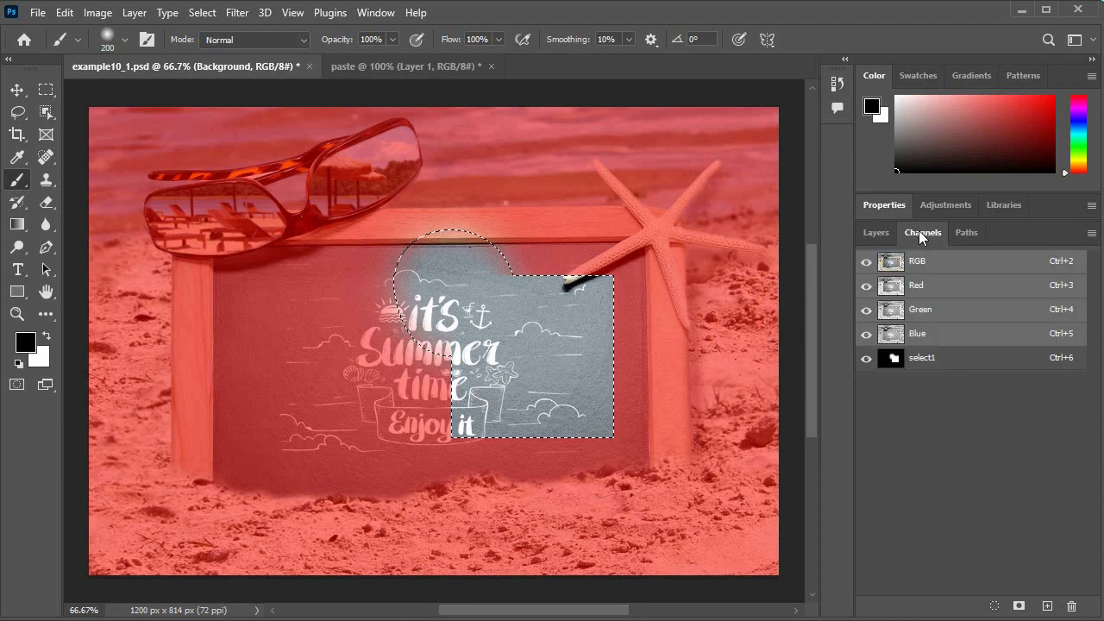
left_click(893, 358)
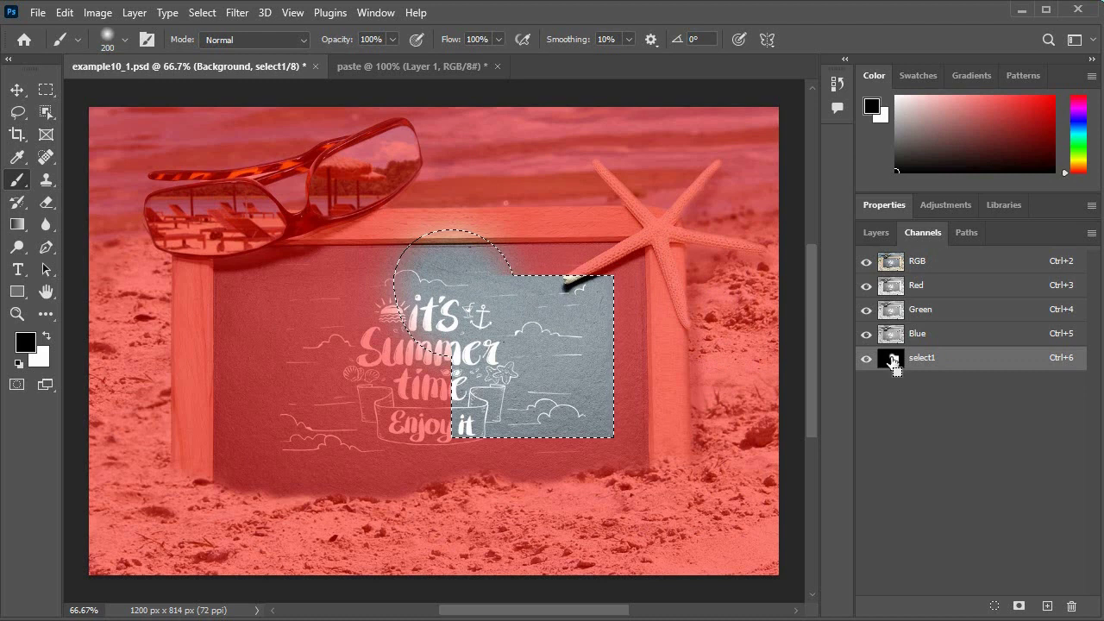
left_click(45, 89)
key("ctrl+d")
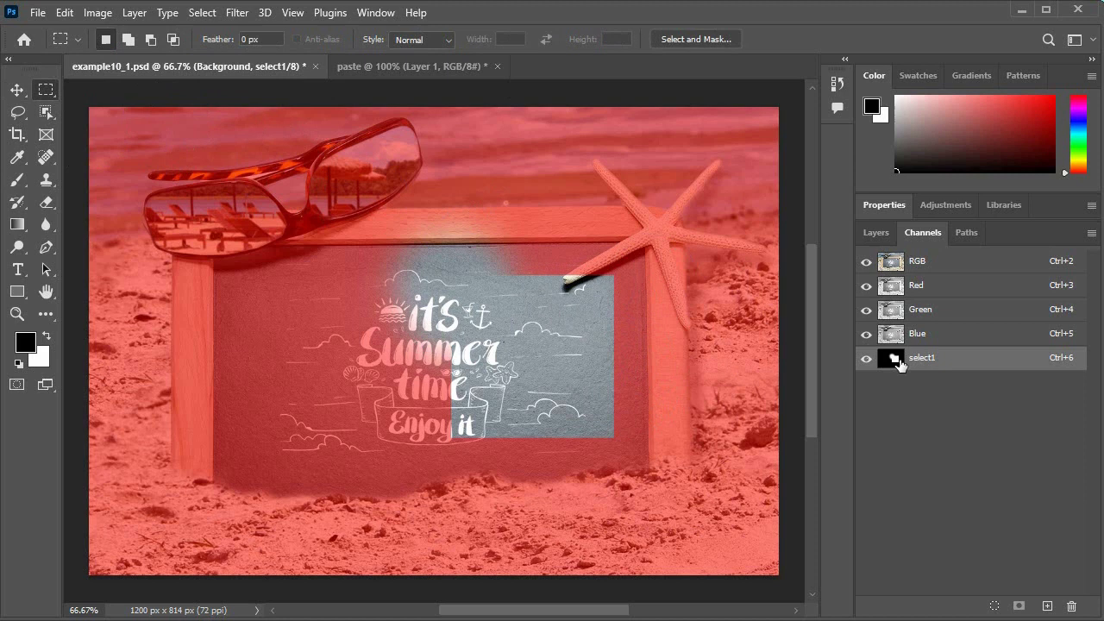
left_click(949, 264)
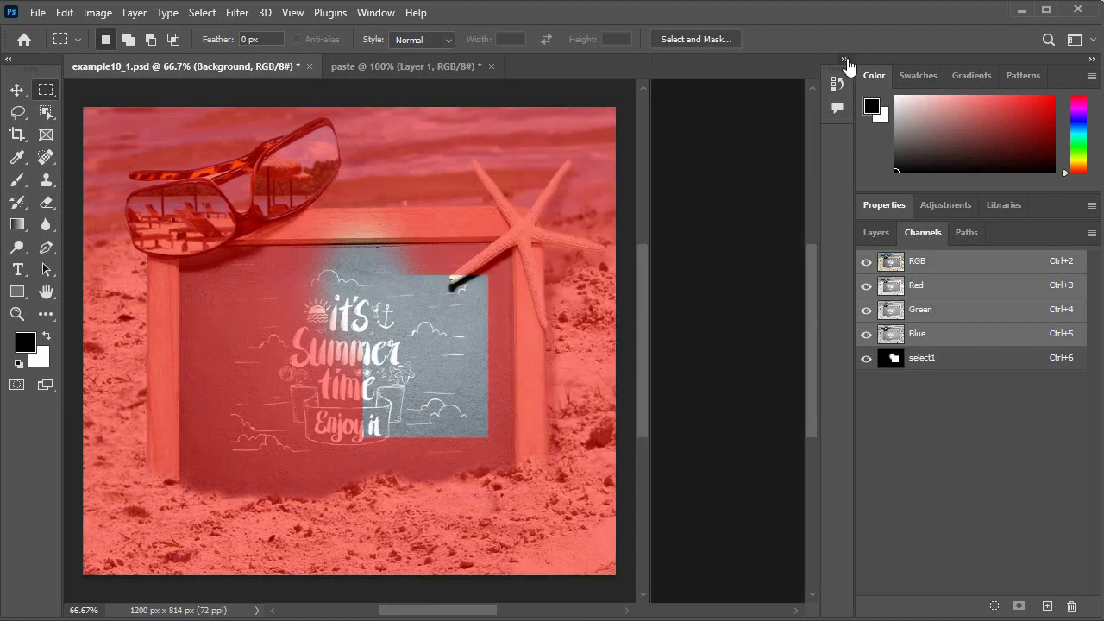
Revert example10_1.psd to its opening snapshot in the history.
left_click(847, 60)
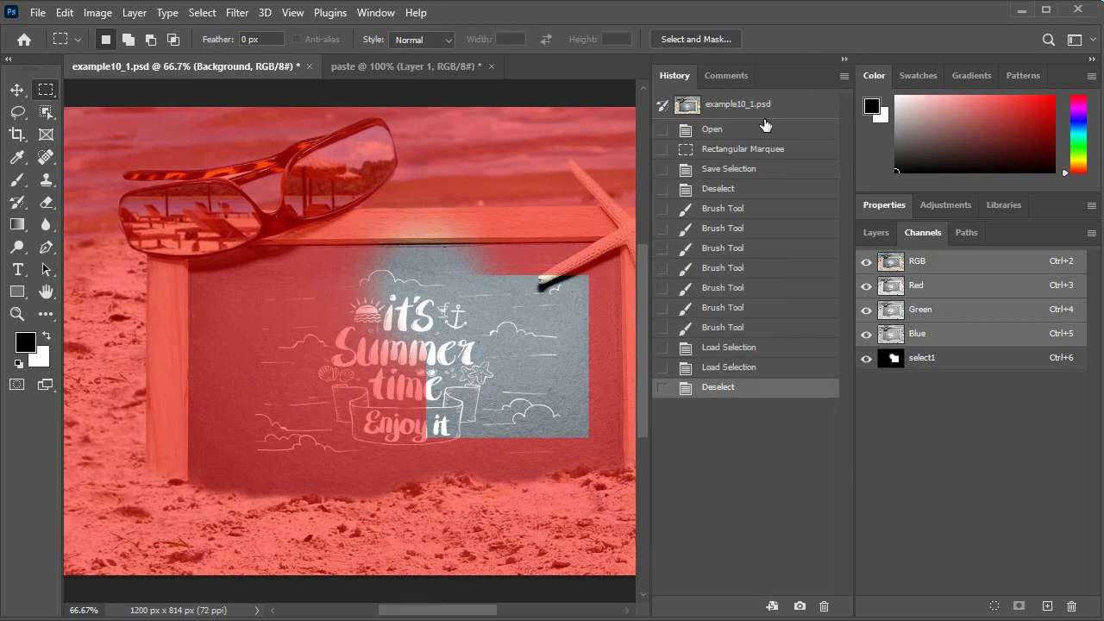
left_click(738, 111)
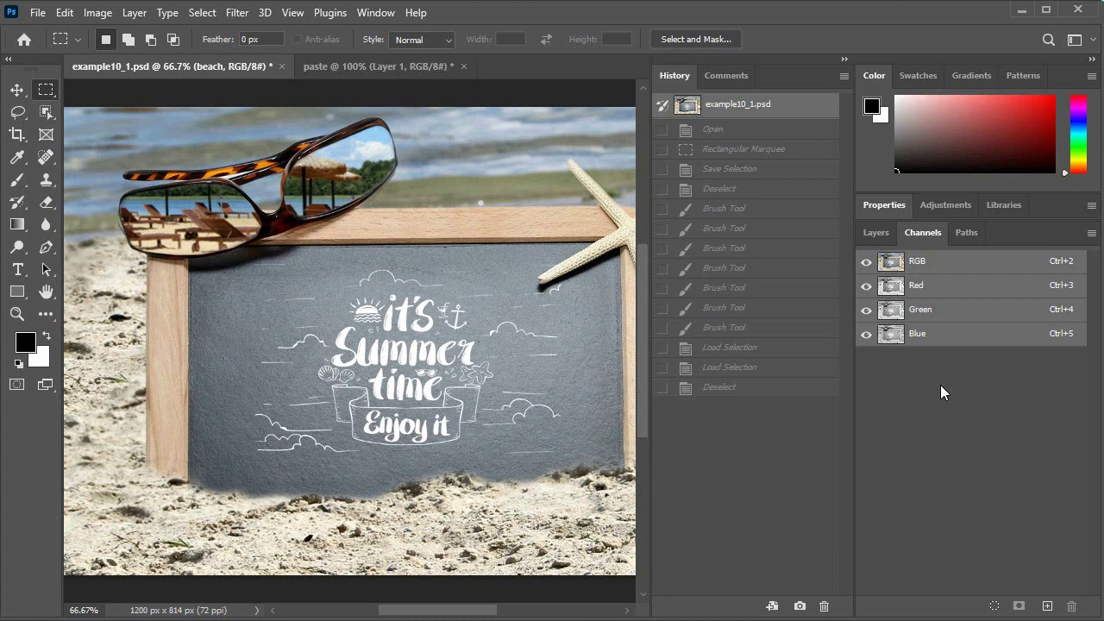
left_click(843, 60)
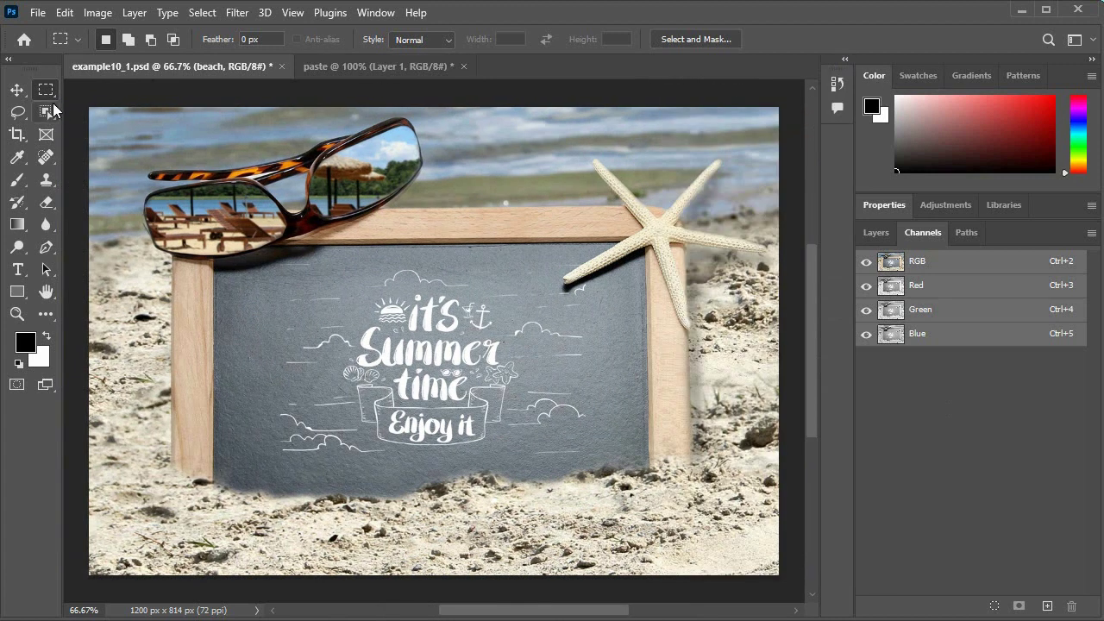
Make a circular marquee selection around the chalk lettering and save it as a new channel named select1.
left_click_drag(45, 91, 125, 105)
left_click_drag(327, 266, 555, 495)
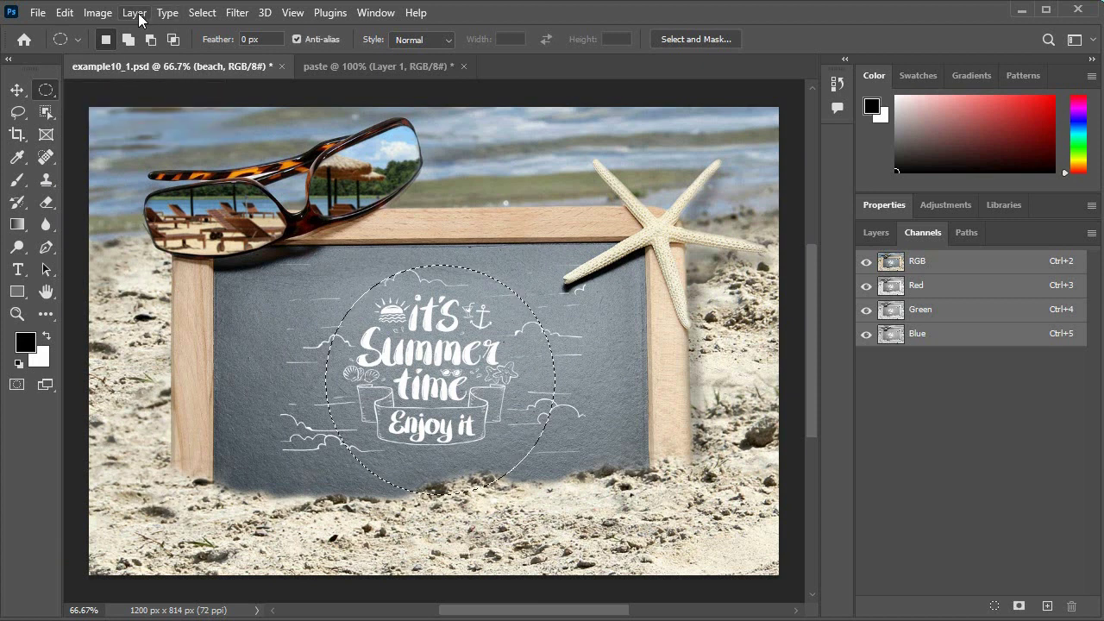
left_click(204, 13)
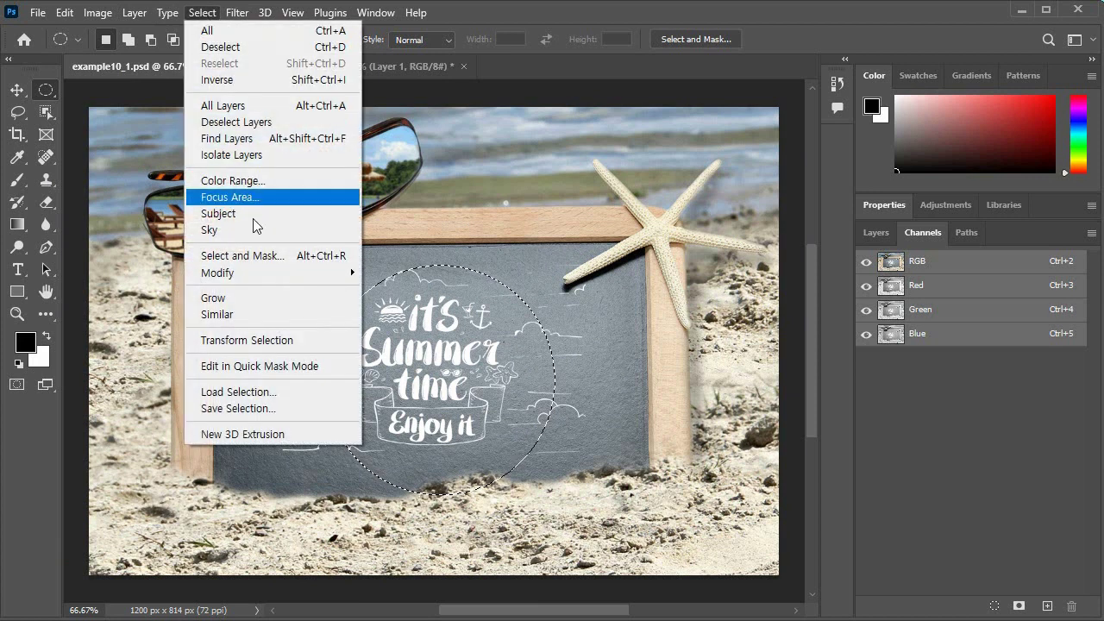
left_click(303, 416)
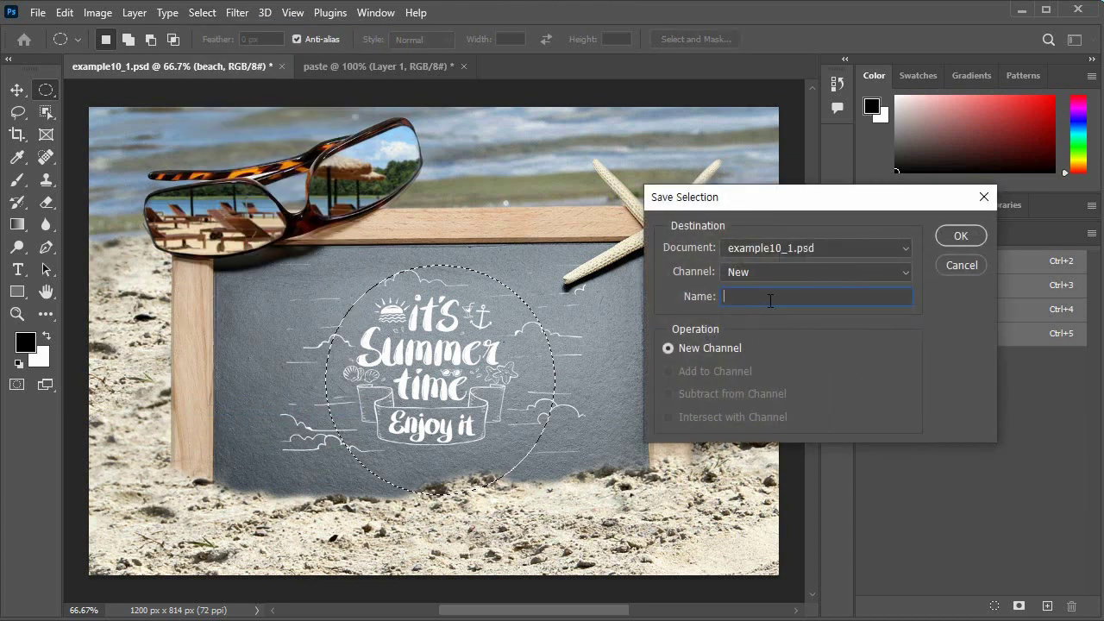
type("select1")
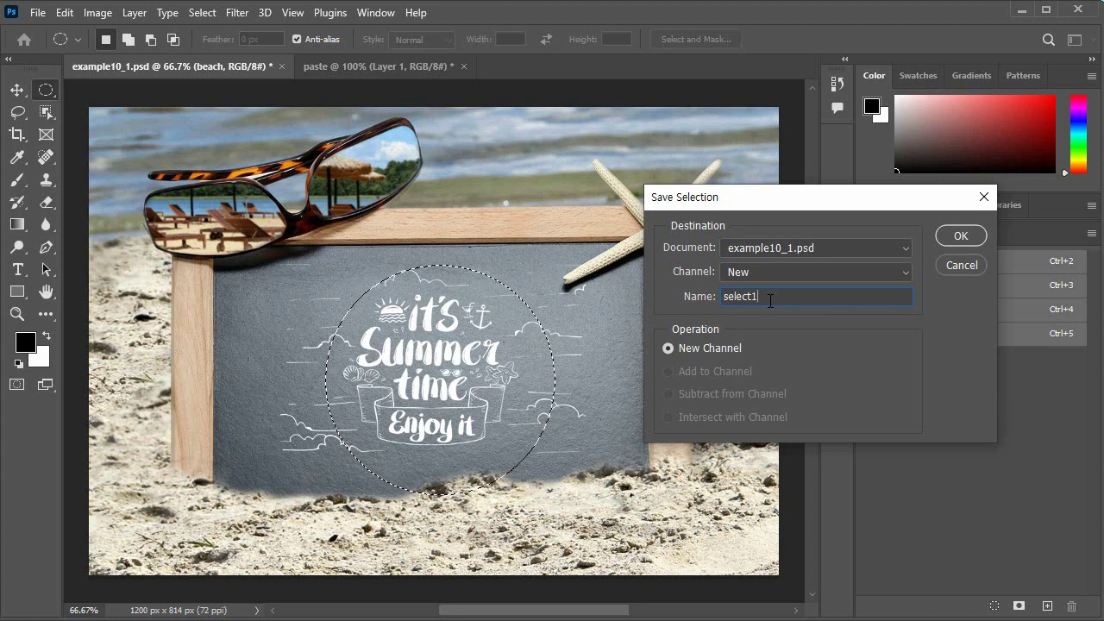
key("Return")
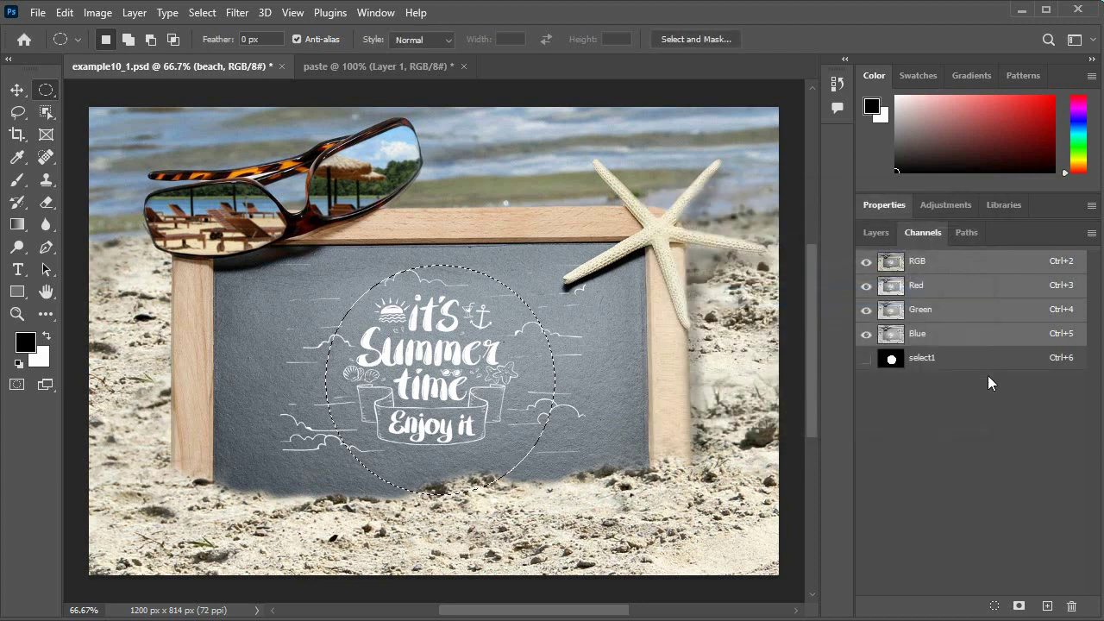
Deselect the circle and load the select1 channel as a new selection through the Load Selection command.
left_click(637, 393)
left_click(202, 12)
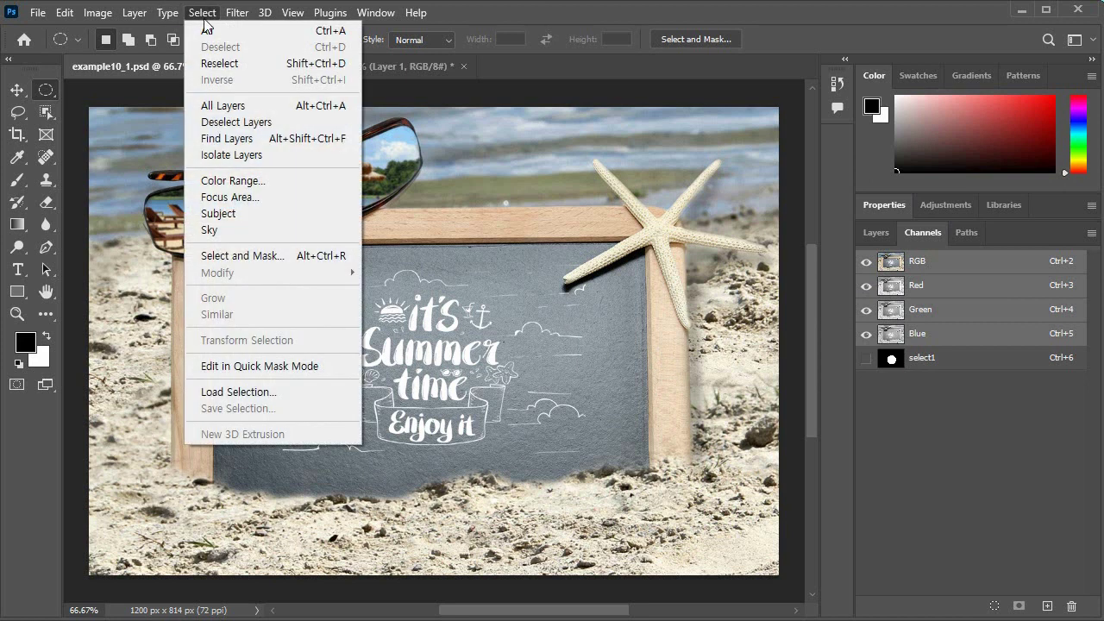
left_click(278, 389)
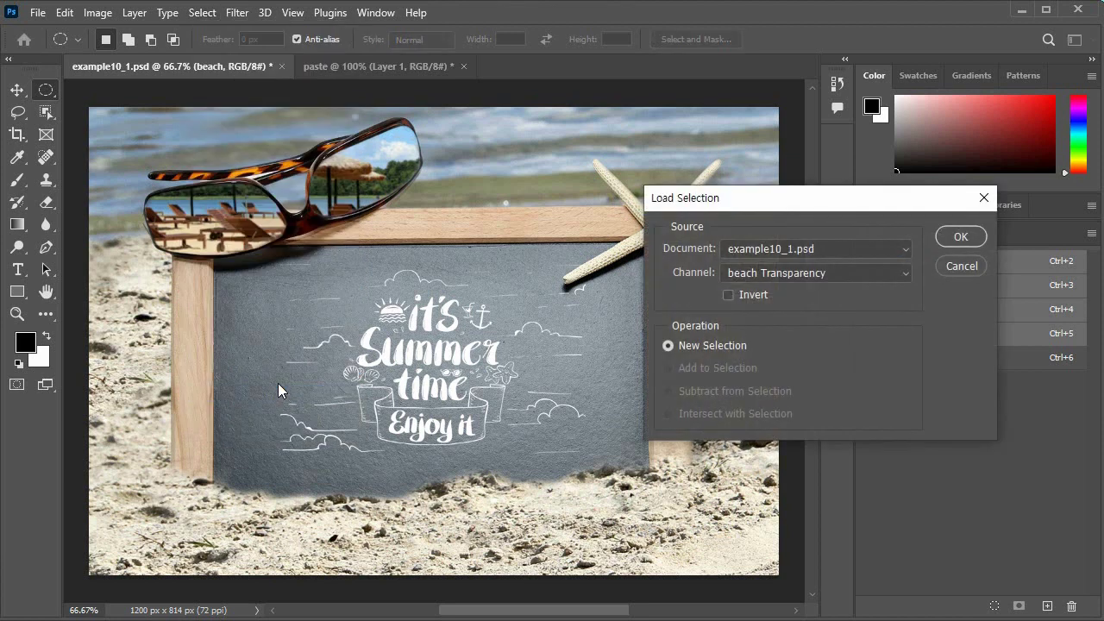
left_click(847, 272)
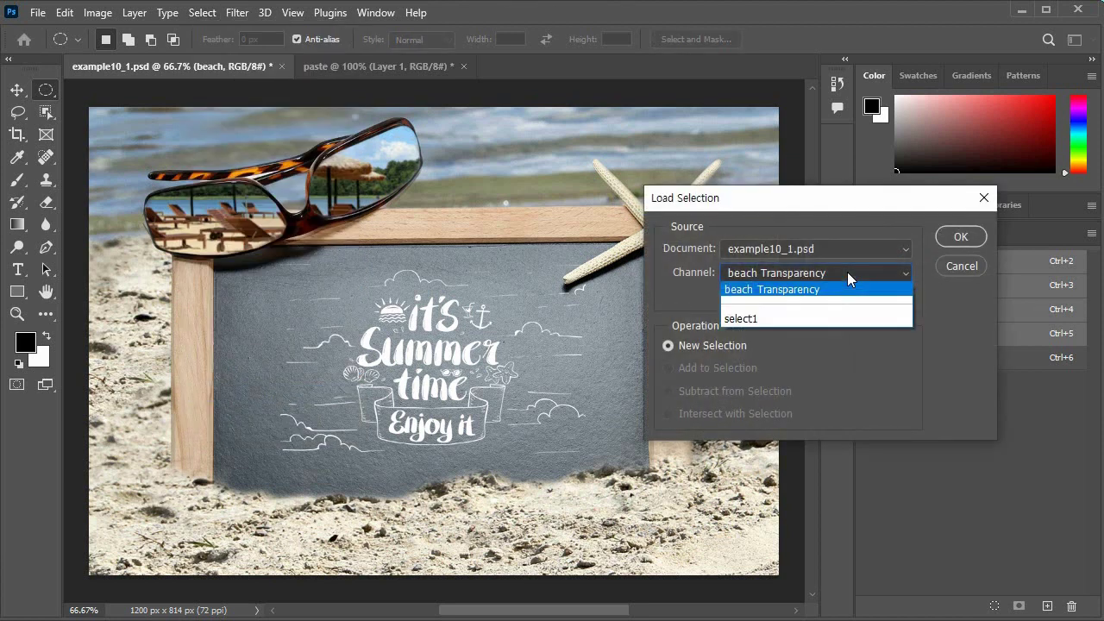
left_click(815, 319)
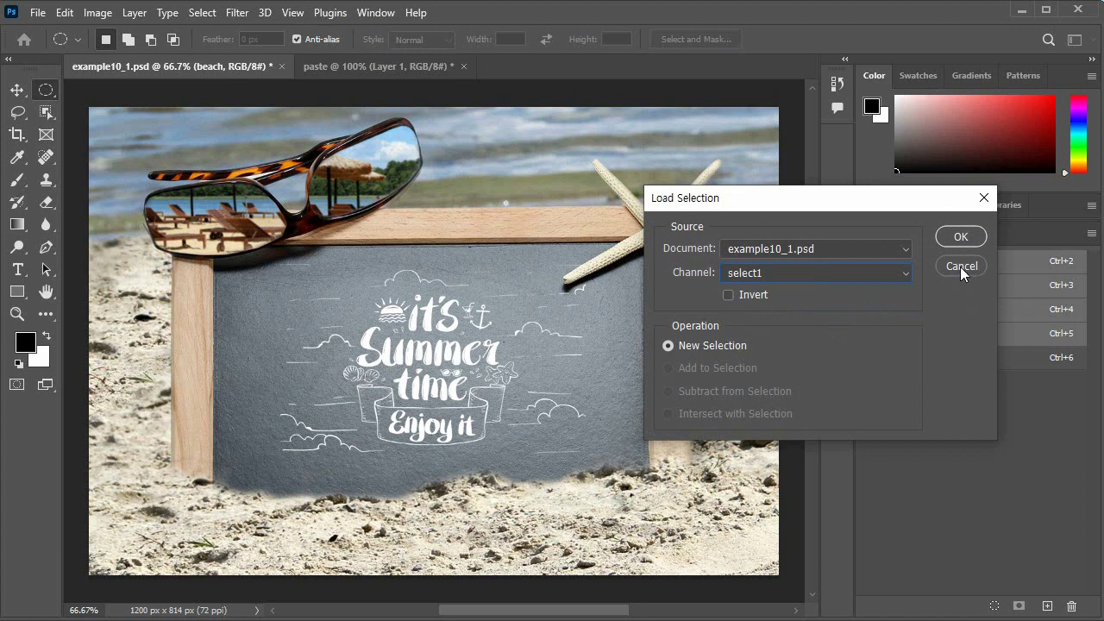
left_click(956, 241)
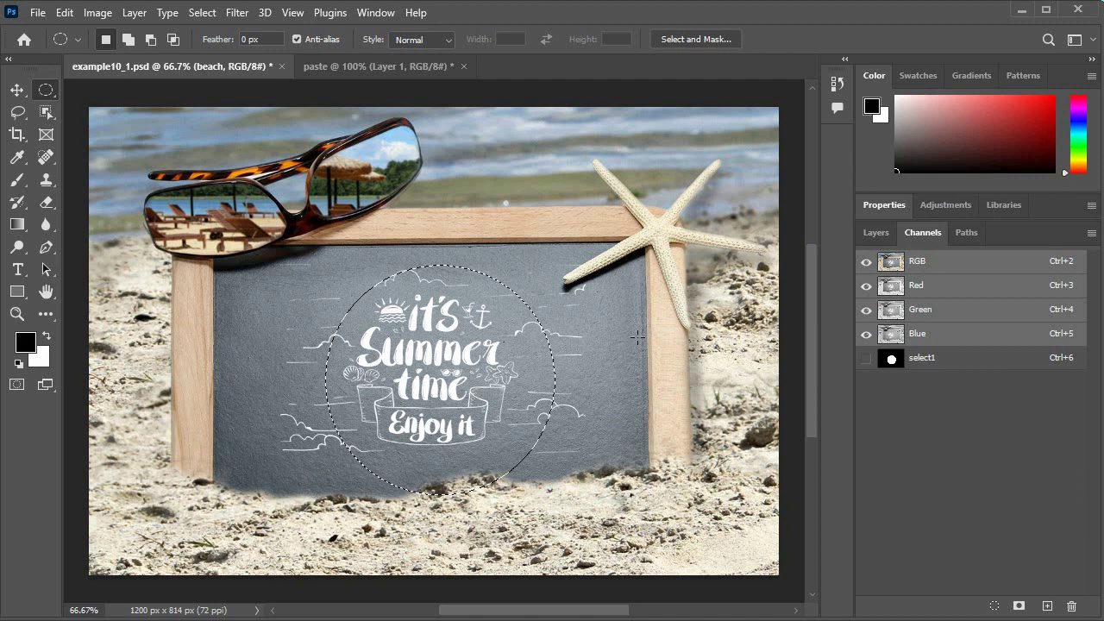
Clear the circular selection and reload it directly from the select1 channel's thumbnail.
key("ctrl+d")
left_click(893, 360, "ctrl")
key("ctrl+d")
Close example10_1.psd and the paste document without saving either one.
left_click(283, 67)
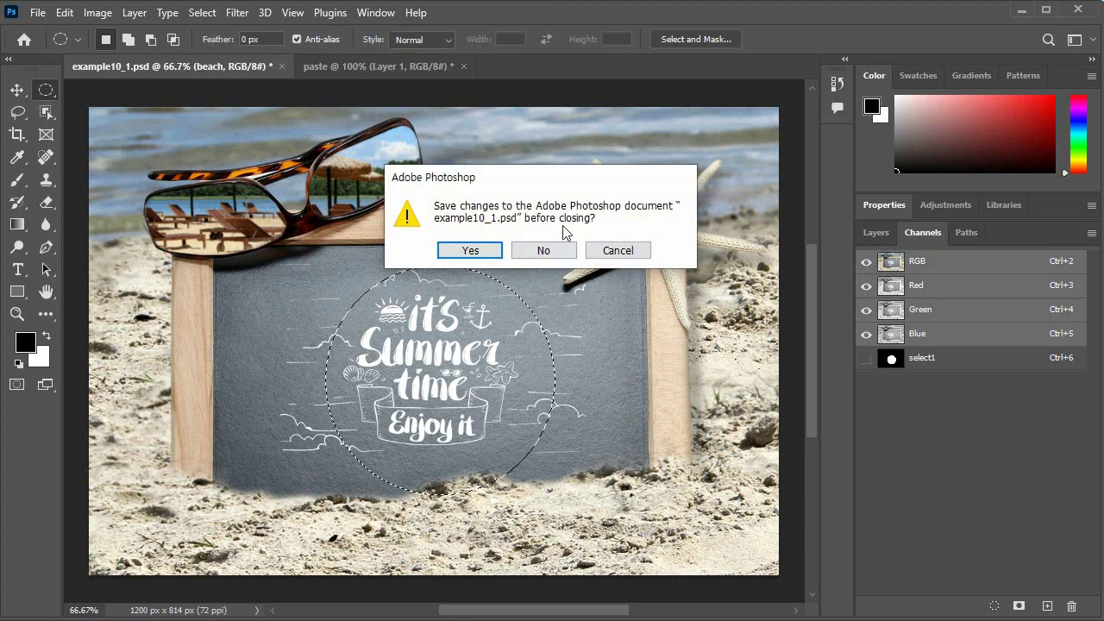
left_click(541, 251)
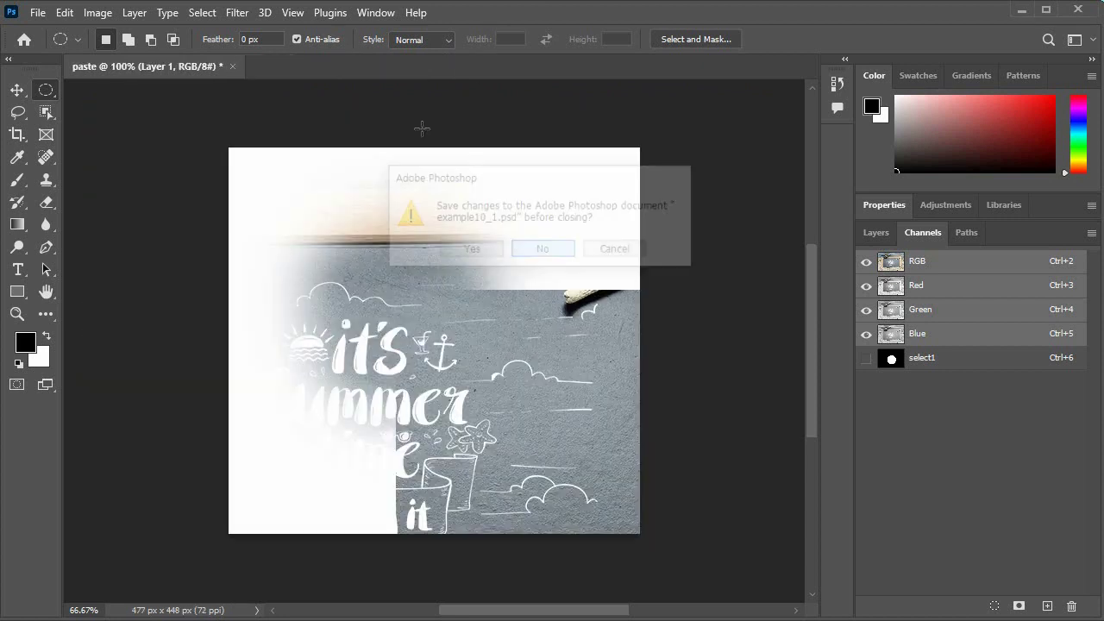
left_click(233, 66)
left_click(557, 250)
Switch to File Explorer and open example10_2.psd from the complete folder inside example10_2.
key("alt+Tab")
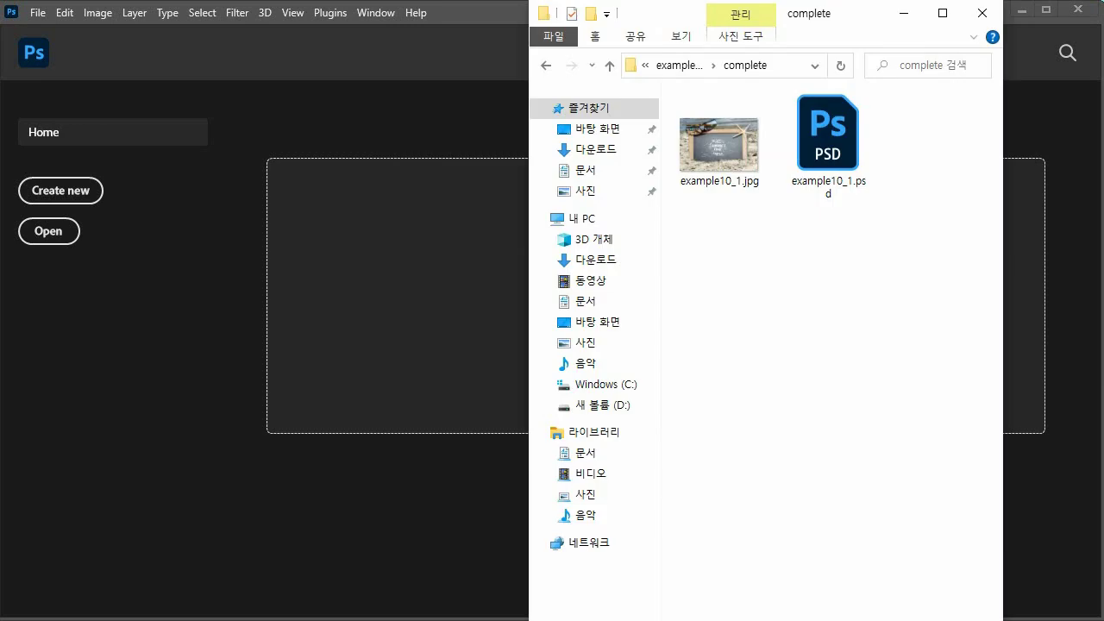
left_click(667, 69)
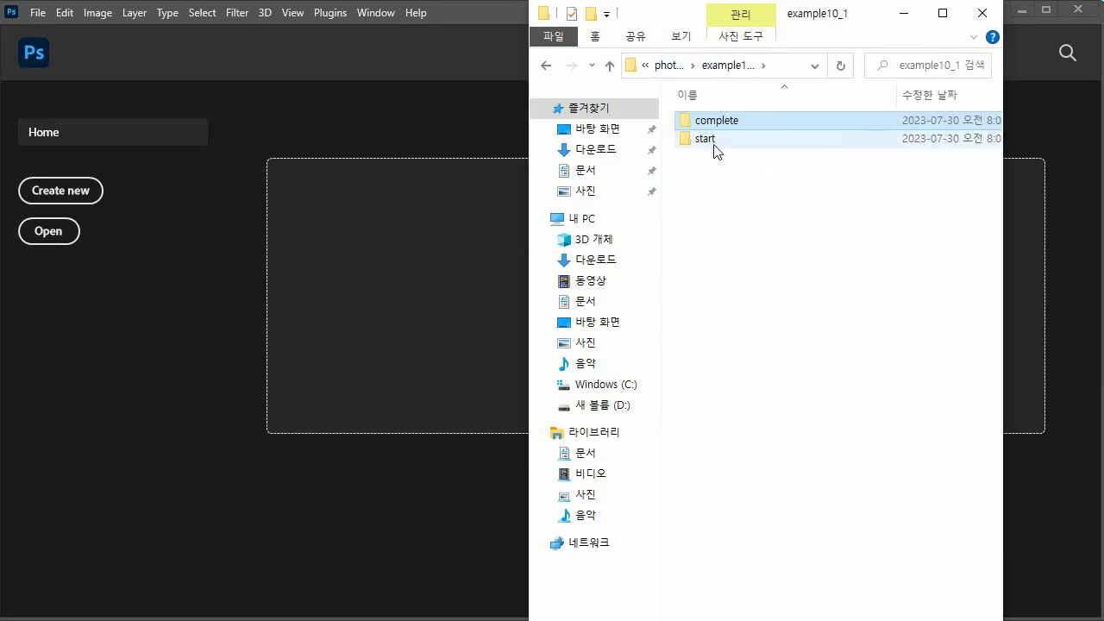
left_click(665, 67)
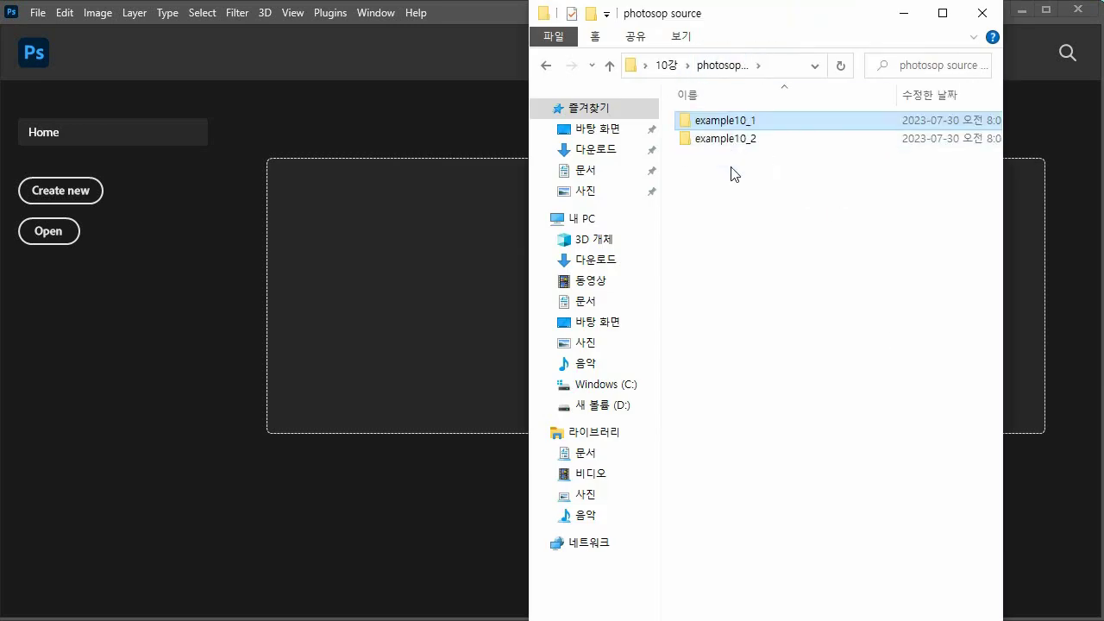
double_click(721, 140)
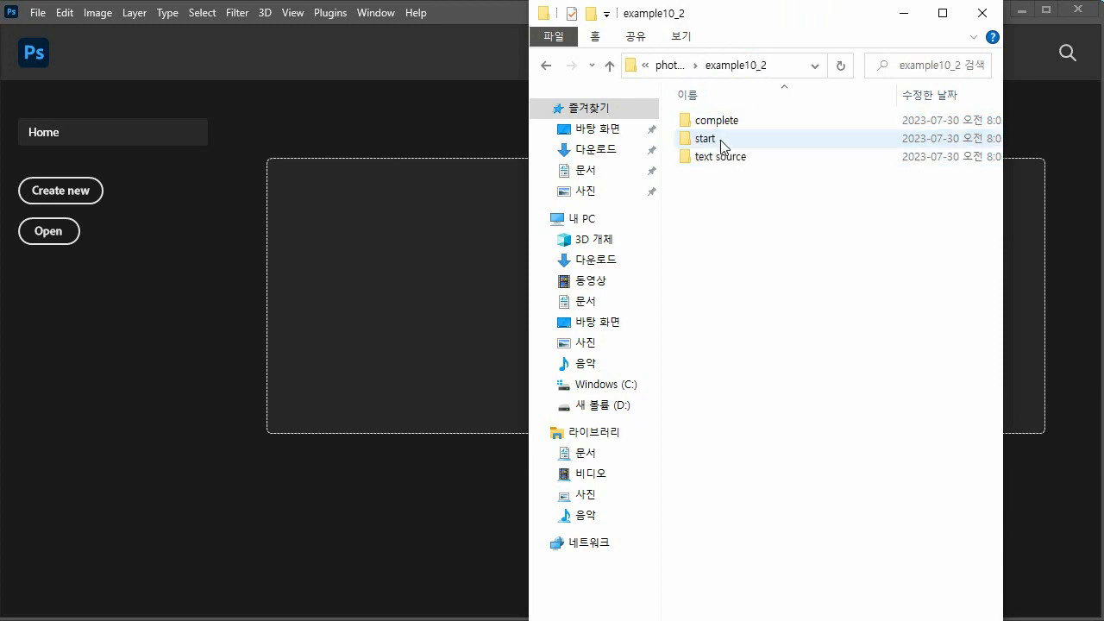
double_click(715, 119)
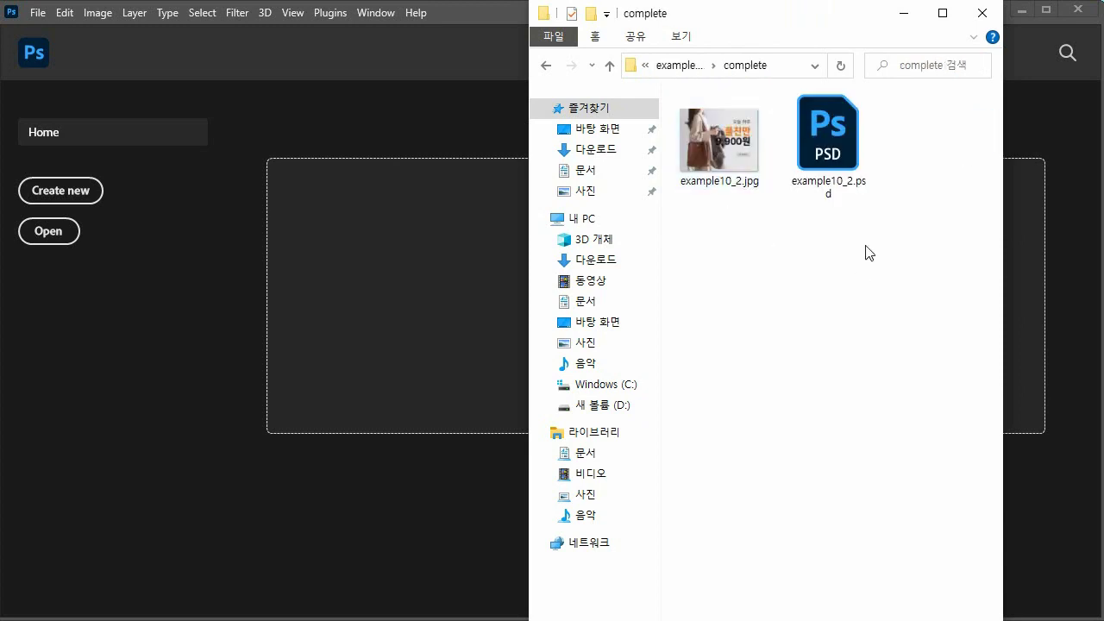
double_click(838, 134)
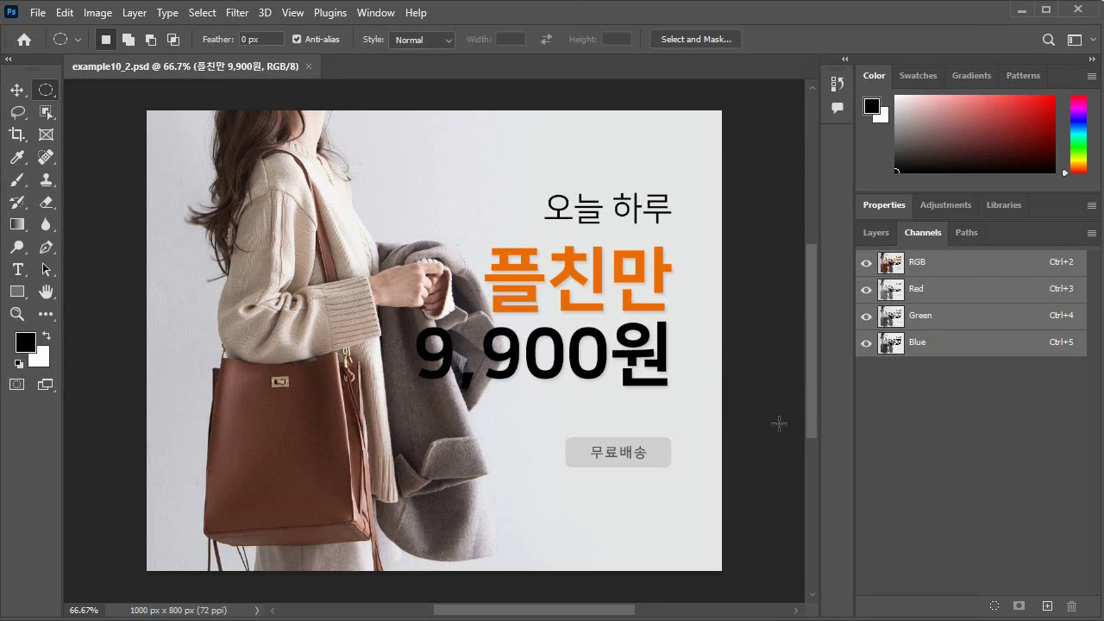
Bring up the layer list and examine the Blending Options of the 플친만 9,900원 text layer.
left_click(876, 232)
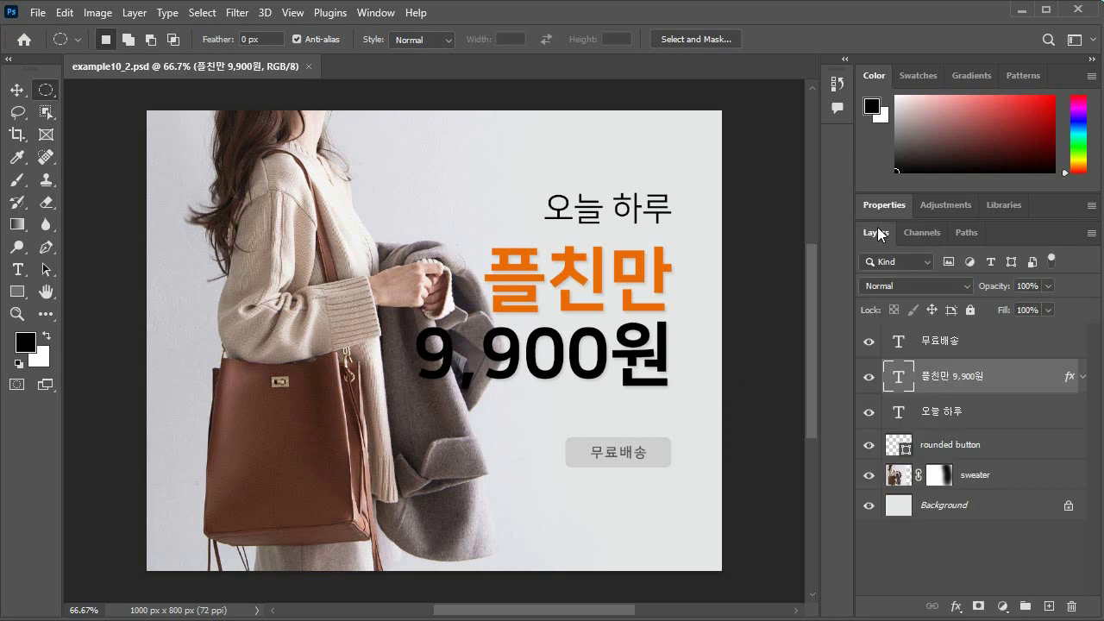
double_click(873, 75)
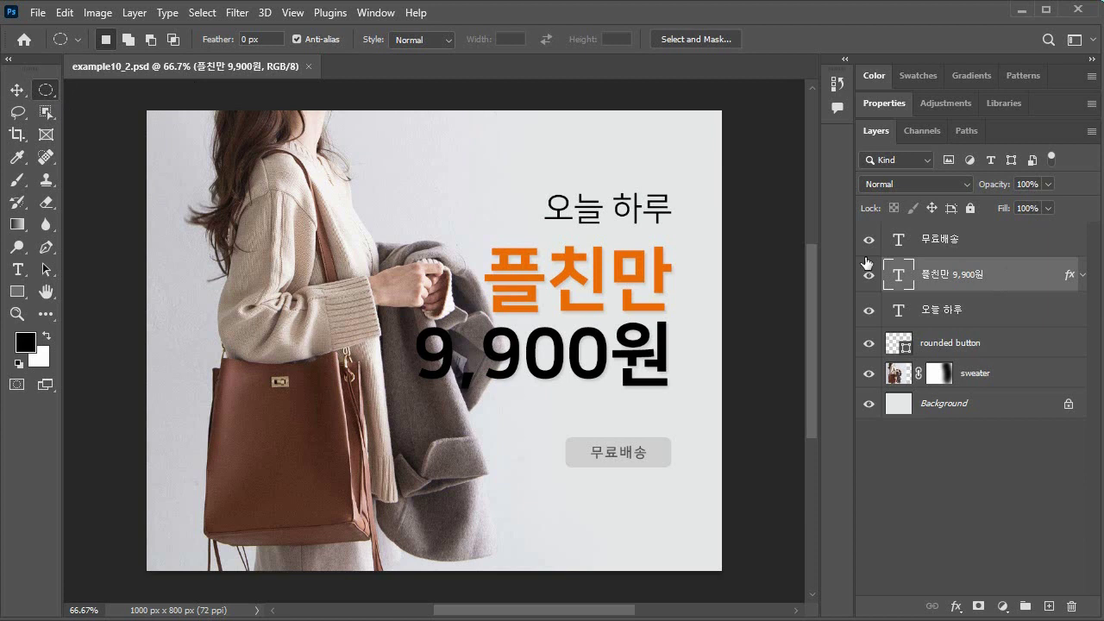
double_click(1001, 276)
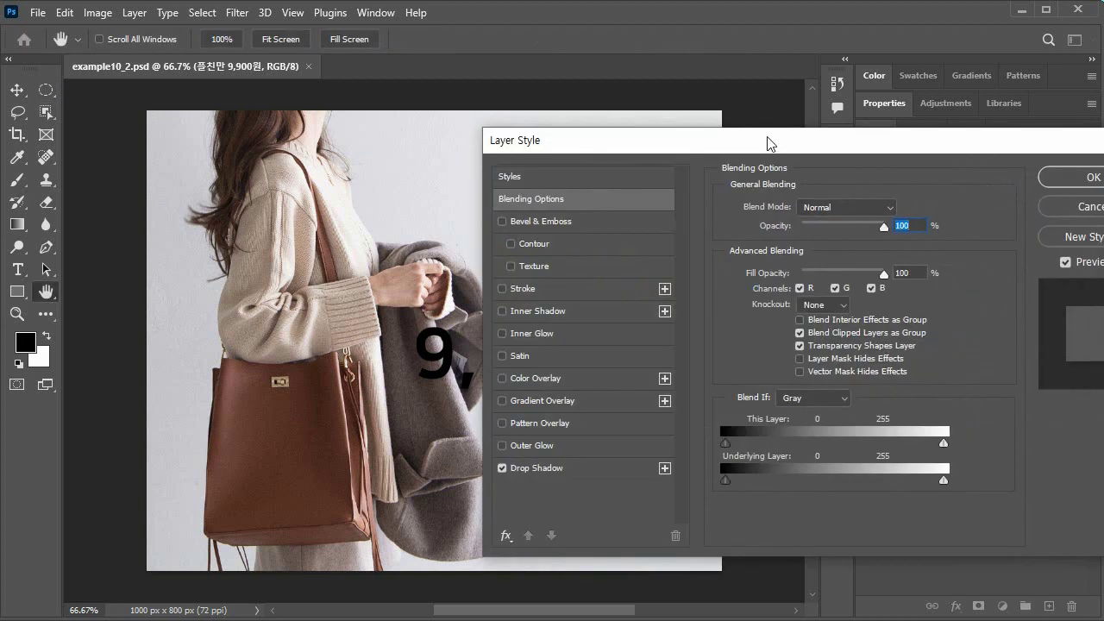
left_click_drag(770, 144, 632, 124)
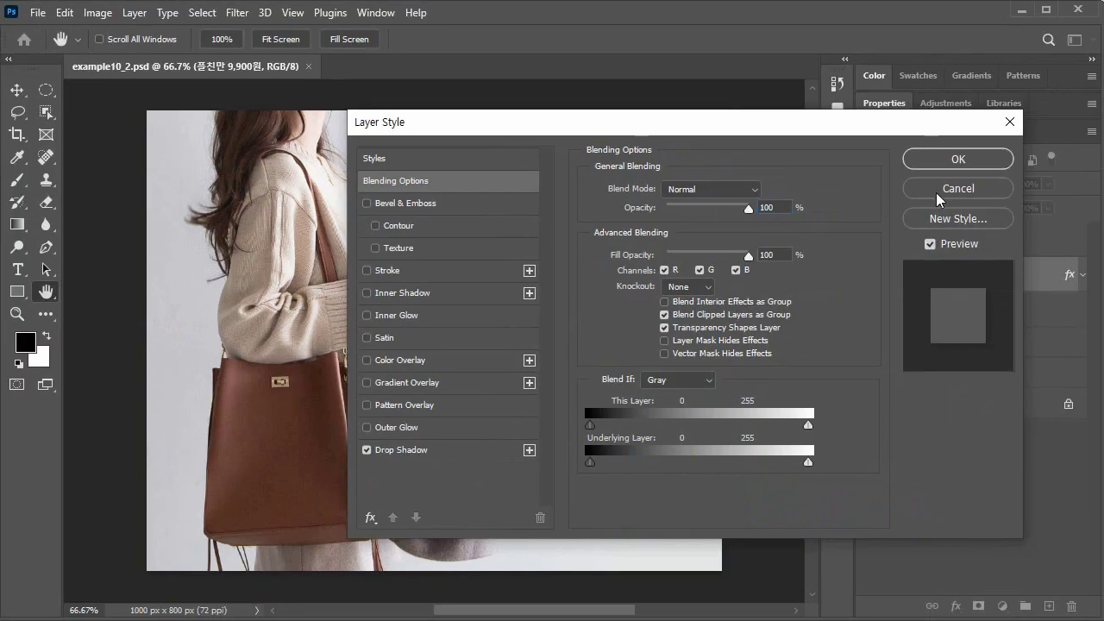
left_click(958, 188)
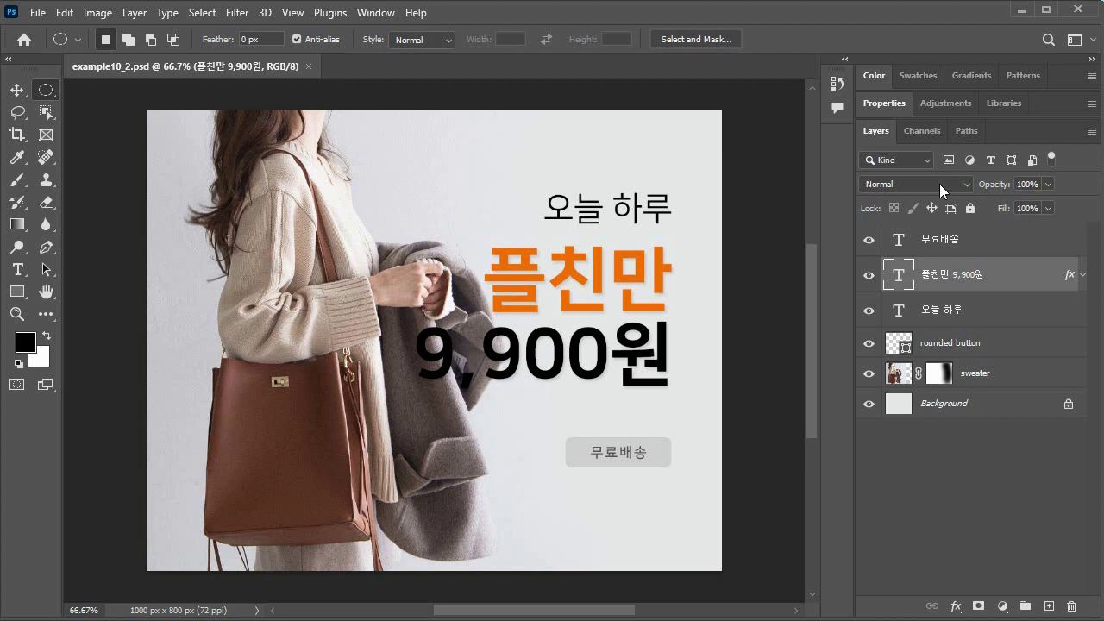
Keep the 플친만 9,900원 layer in Normal mode, try its opacity at about 53% and restore it to 100%.
left_click(939, 183)
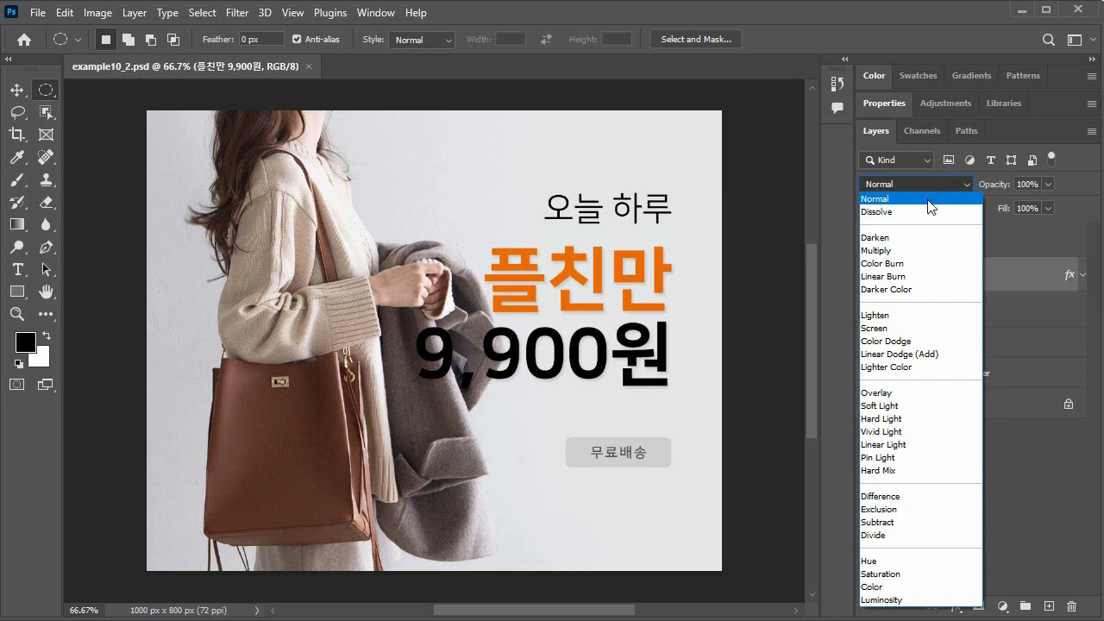
left_click(927, 198)
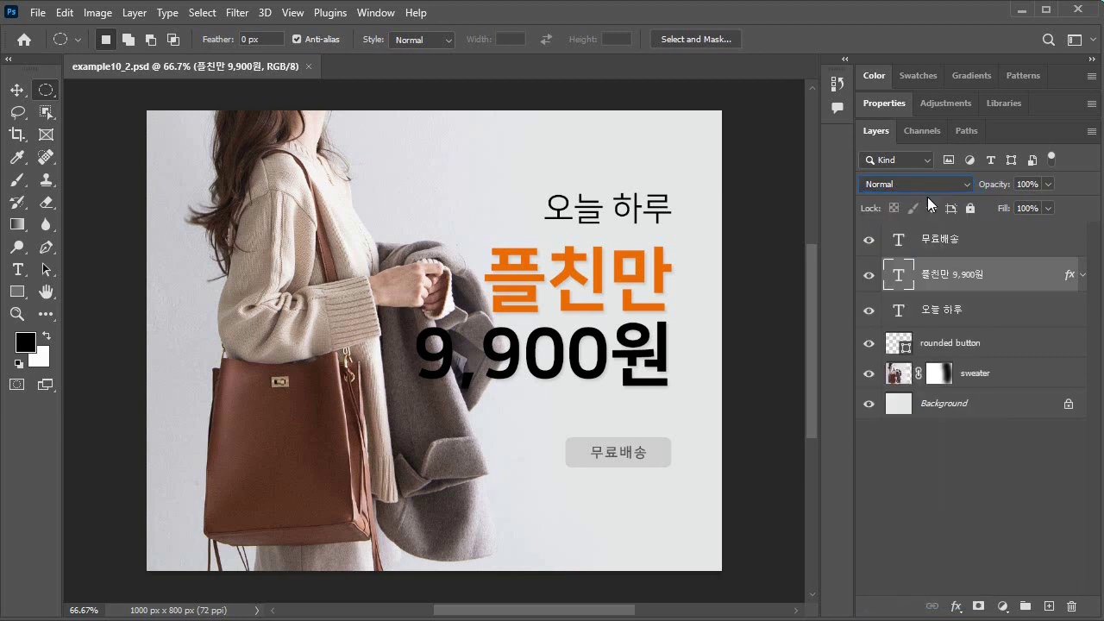
left_click(1048, 184)
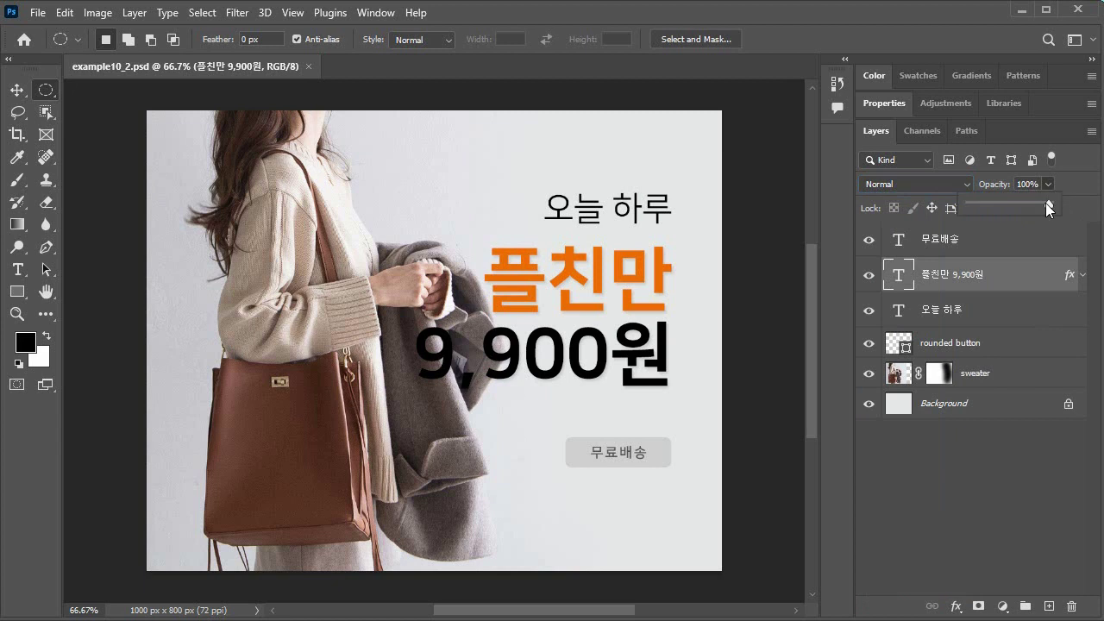
left_click_drag(1049, 207, 1035, 207)
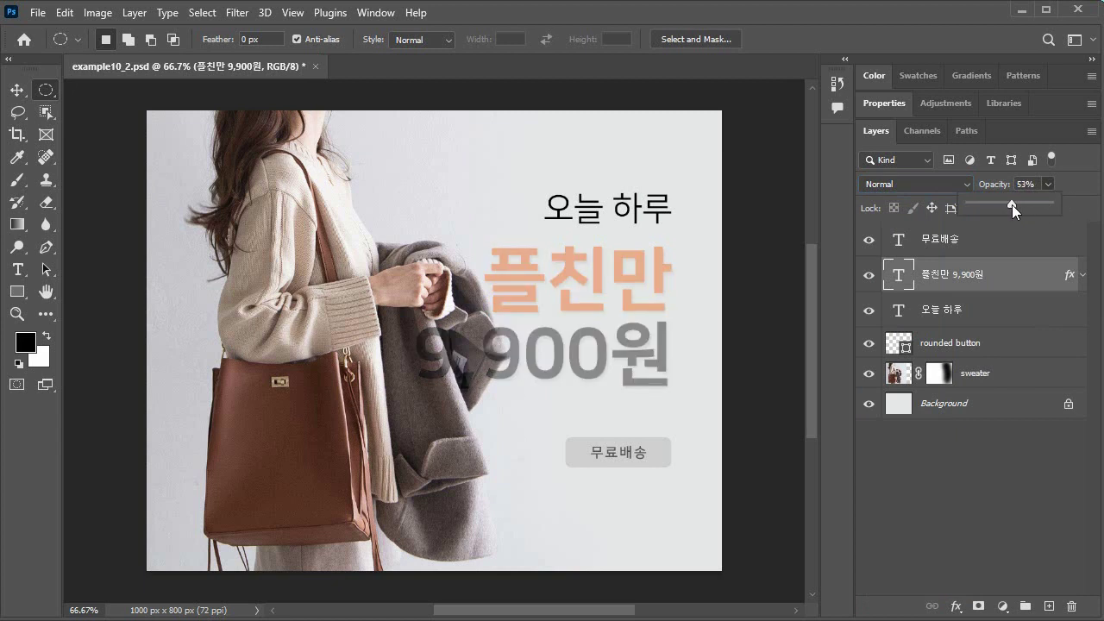
left_click_drag(1011, 204, 1009, 205)
left_click_drag(1007, 205, 1078, 211)
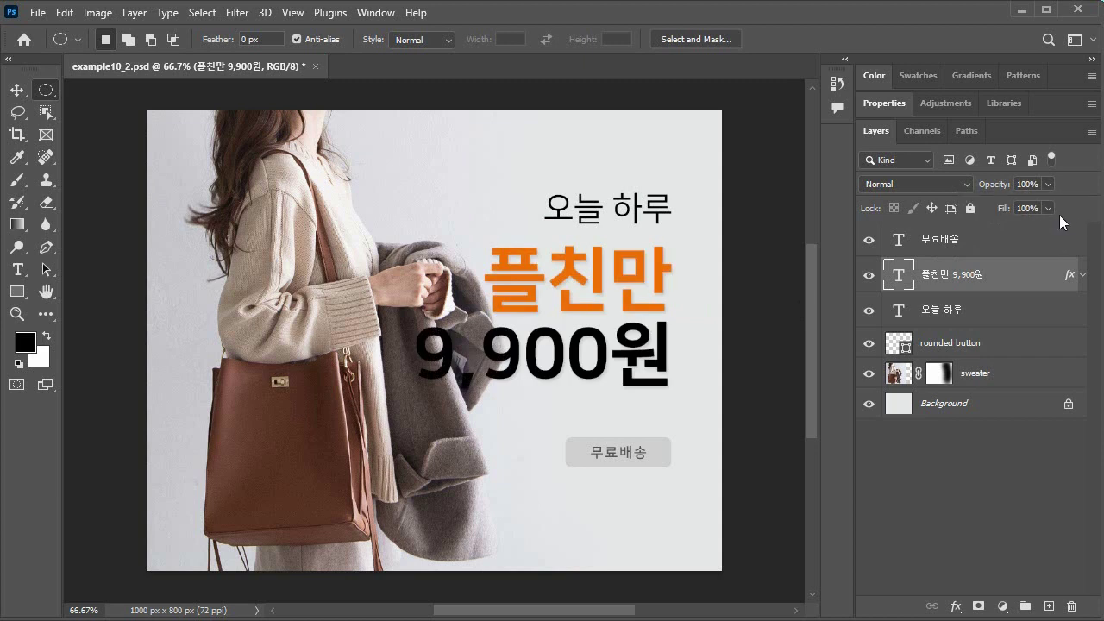
Try the 플친만 9,900원 layer's fill at 50% and restore it to 100%.
left_click(1047, 207)
left_click_drag(1012, 228, 1009, 228)
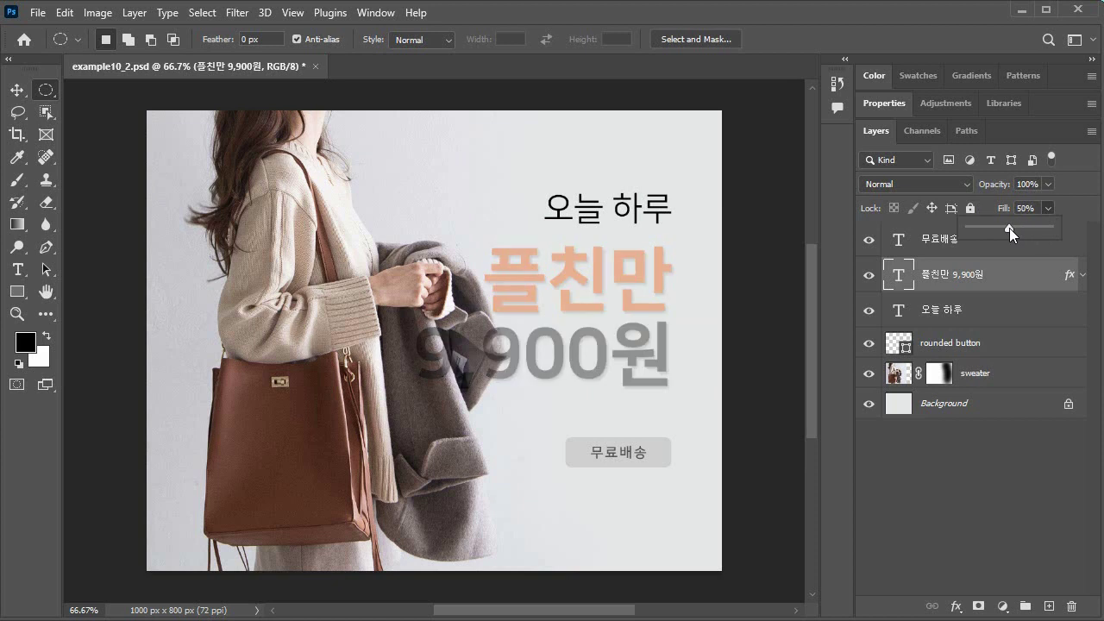
left_click_drag(1009, 228, 1057, 224)
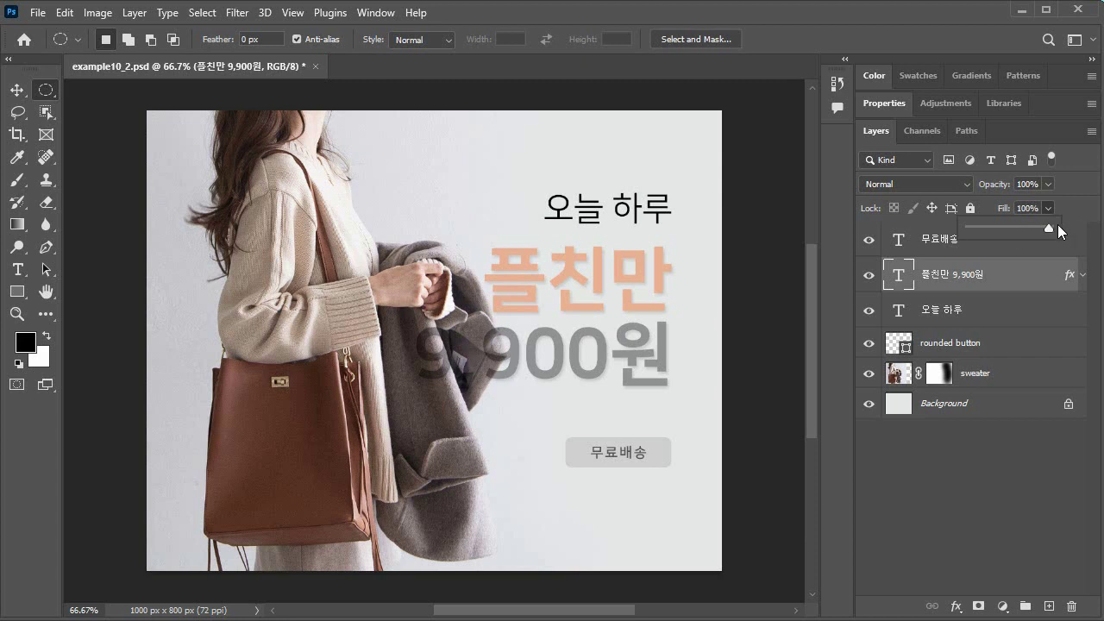
Set the 플친만 9,900원 layer to Dissolve, try it at 38% opacity with the document at 100% zoom, and restore full opacity.
left_click(914, 186)
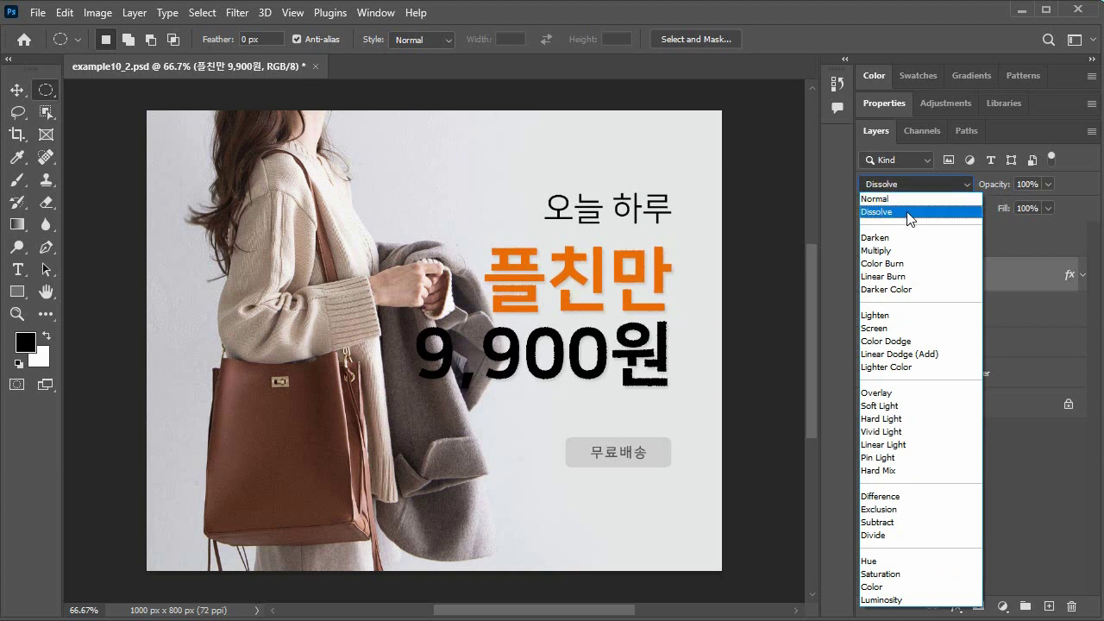
left_click(908, 215)
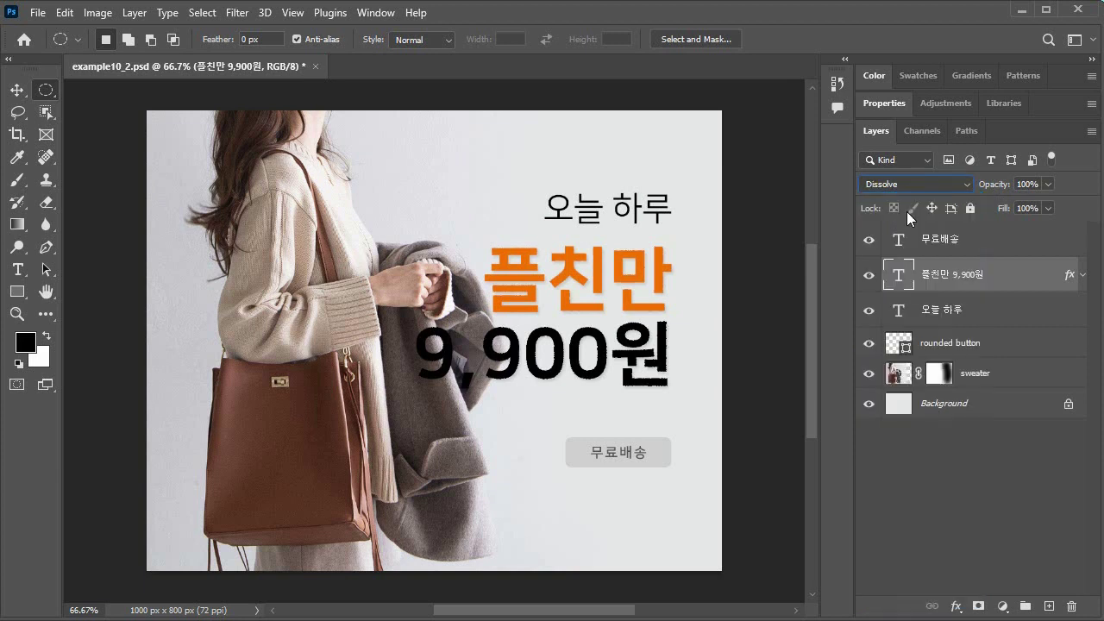
double_click(16, 317)
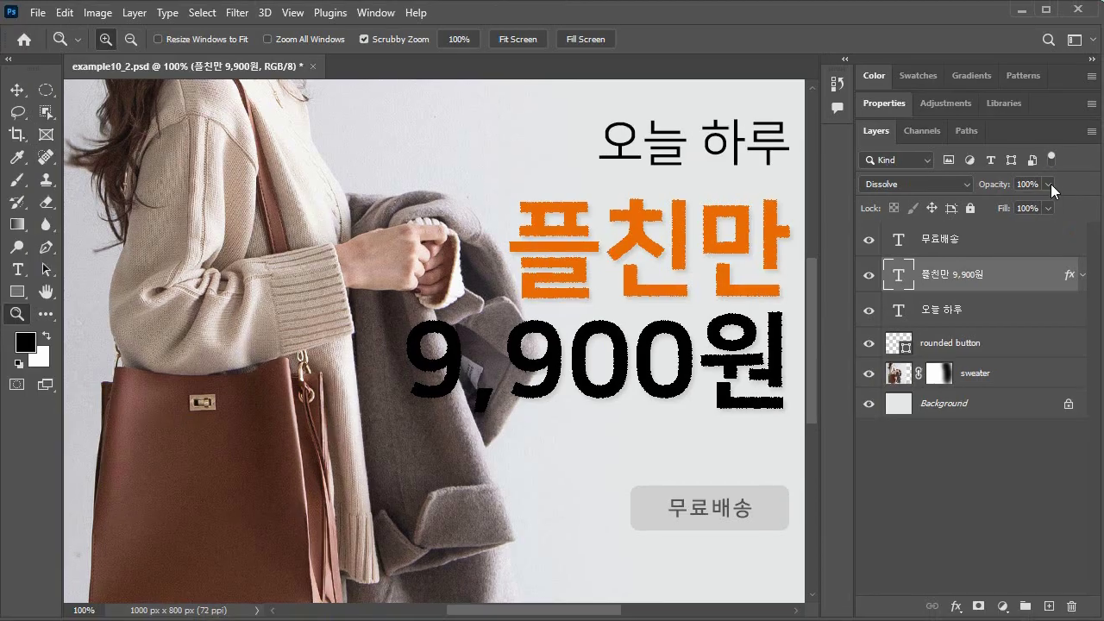
left_click(1009, 197)
left_click_drag(1005, 203, 1000, 204)
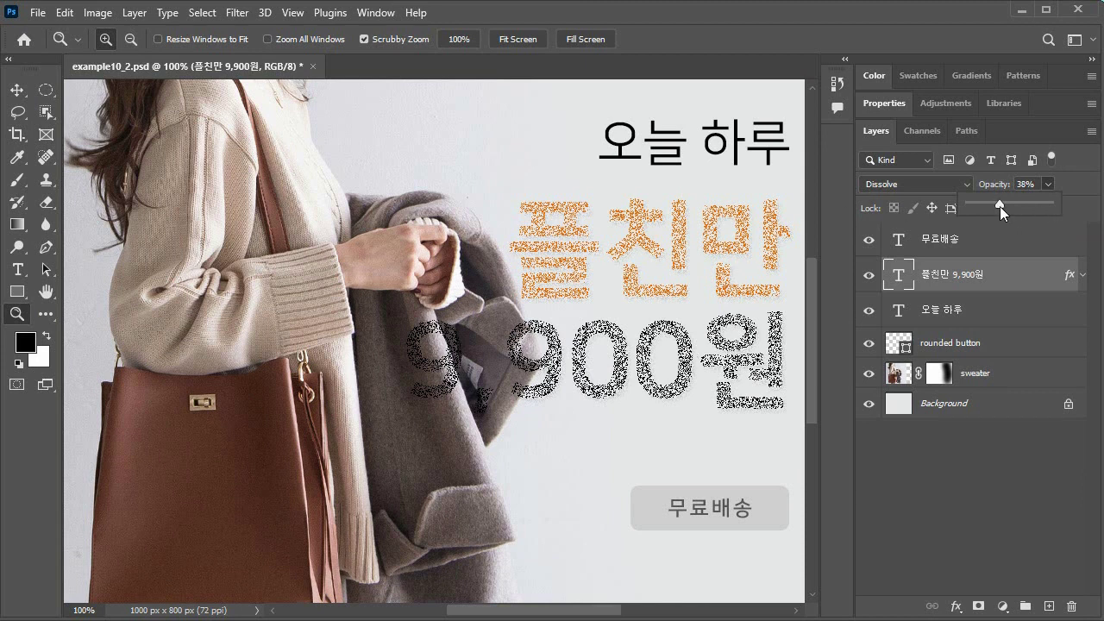
left_click_drag(1000, 206, 1053, 204)
Try the Multiply blend mode on the 플친만 9,900원 layer, return it to Normal and keep that layer selected.
left_click(921, 188)
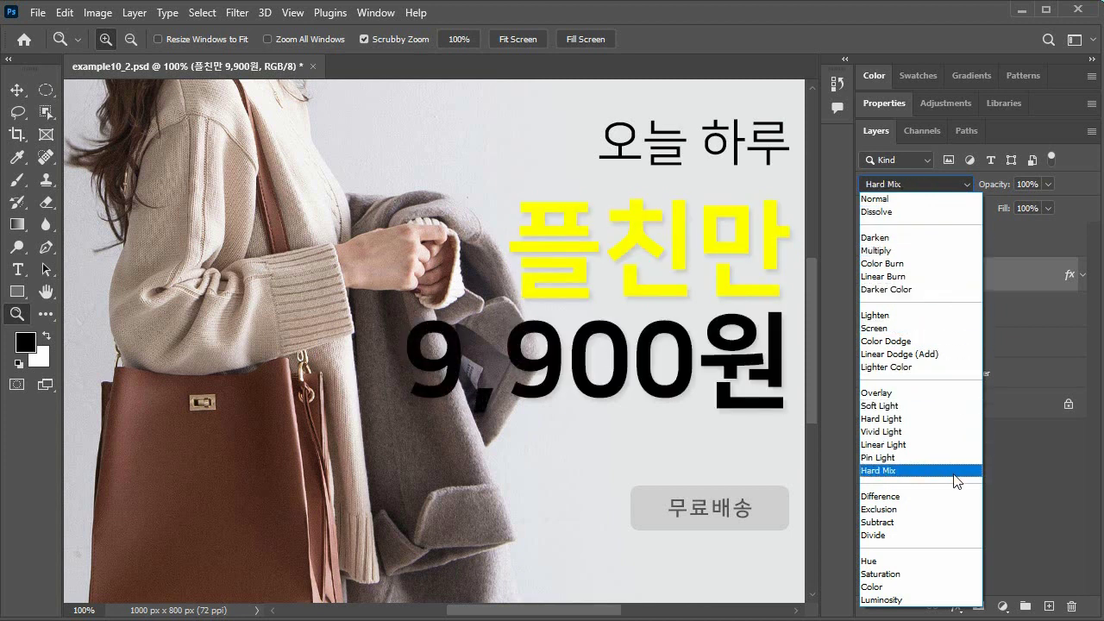
left_click(919, 250)
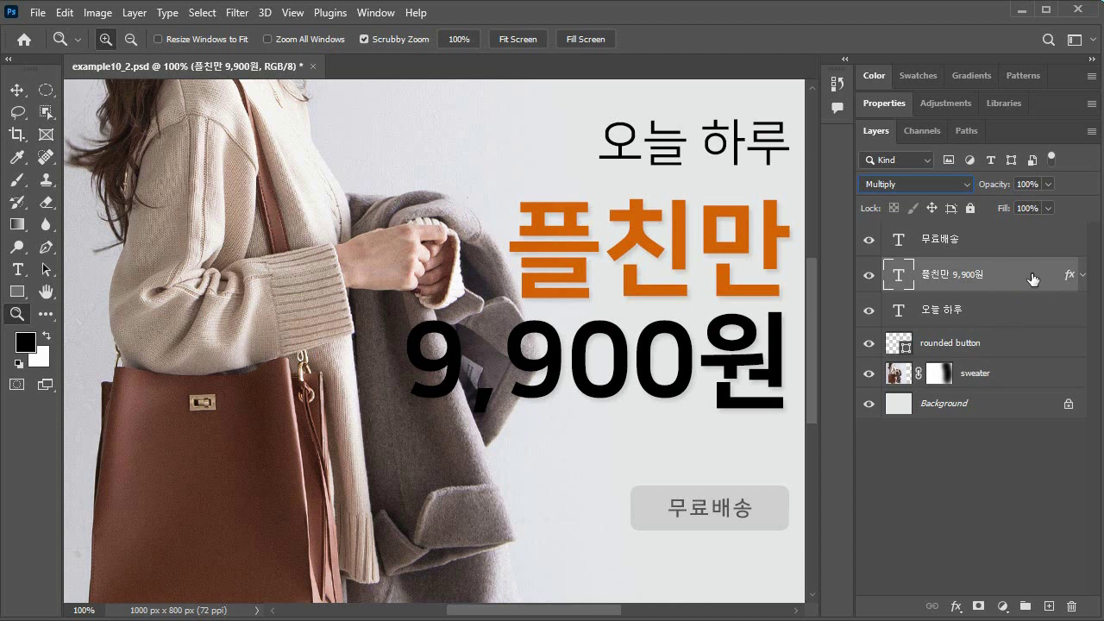
left_click(935, 190)
left_click(935, 198)
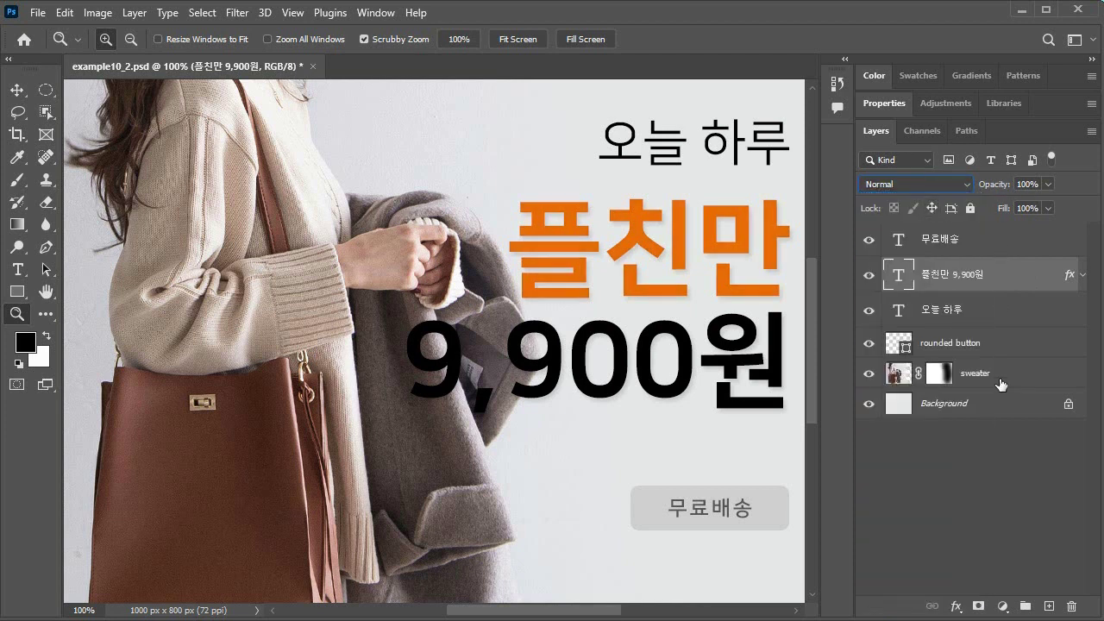
left_click(1014, 380)
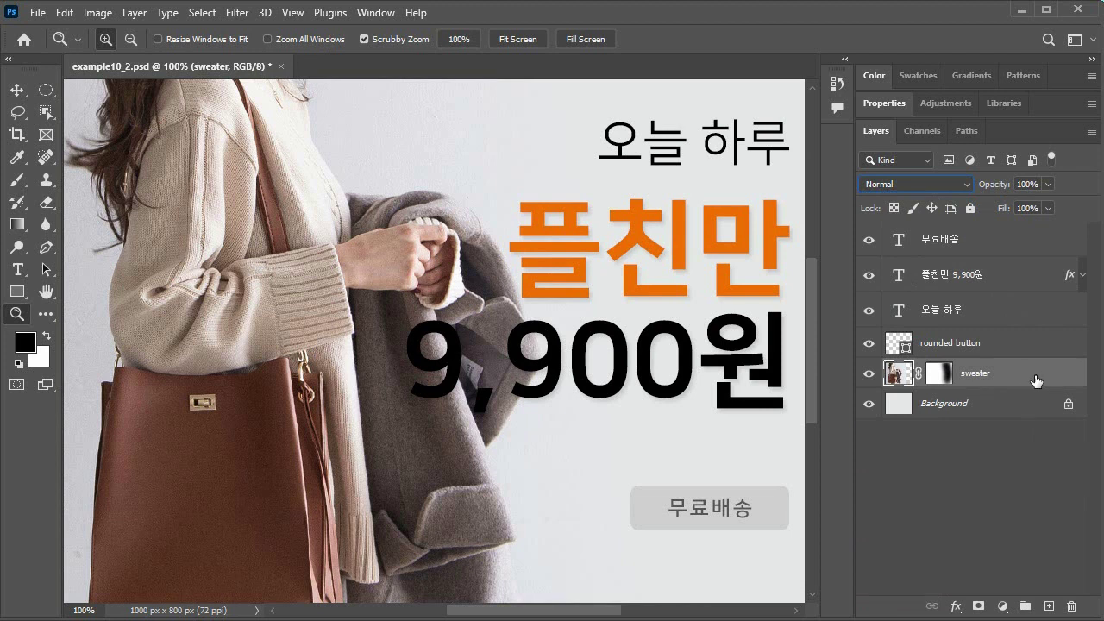
left_click(1006, 274)
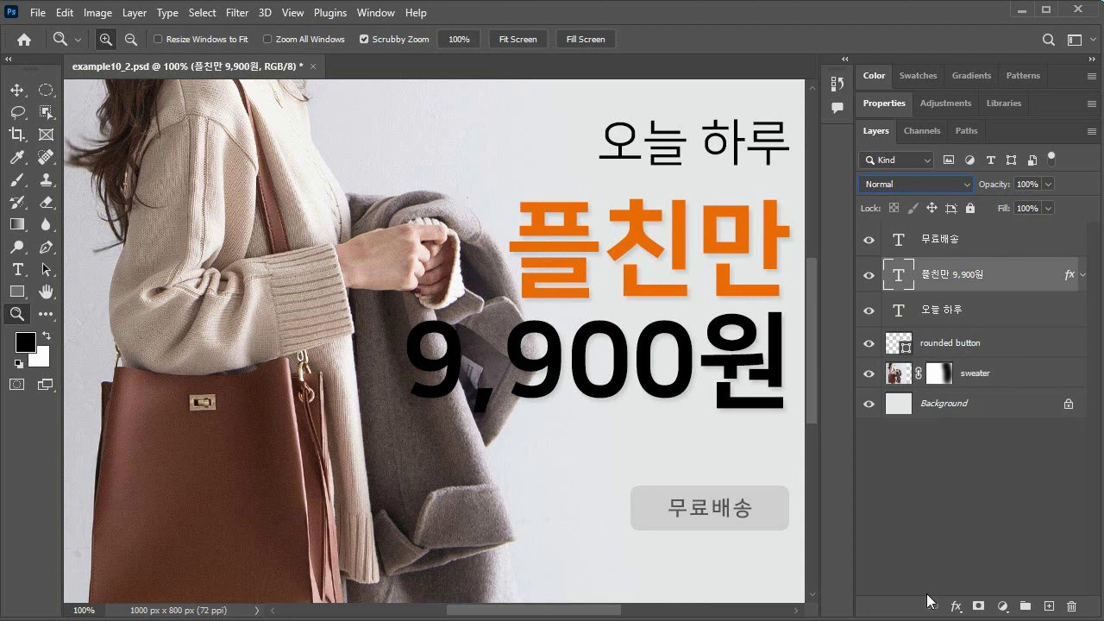
Switch to File Explorer and examine the complete, start and text source folders inside example10_2.
key("alt+Tab")
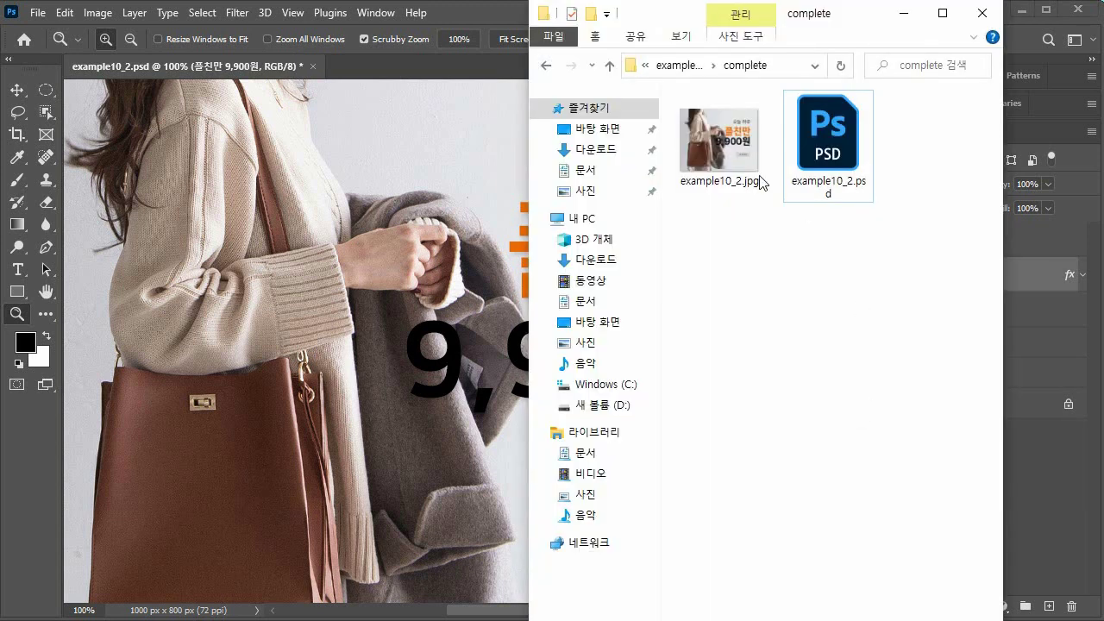
left_click(679, 65)
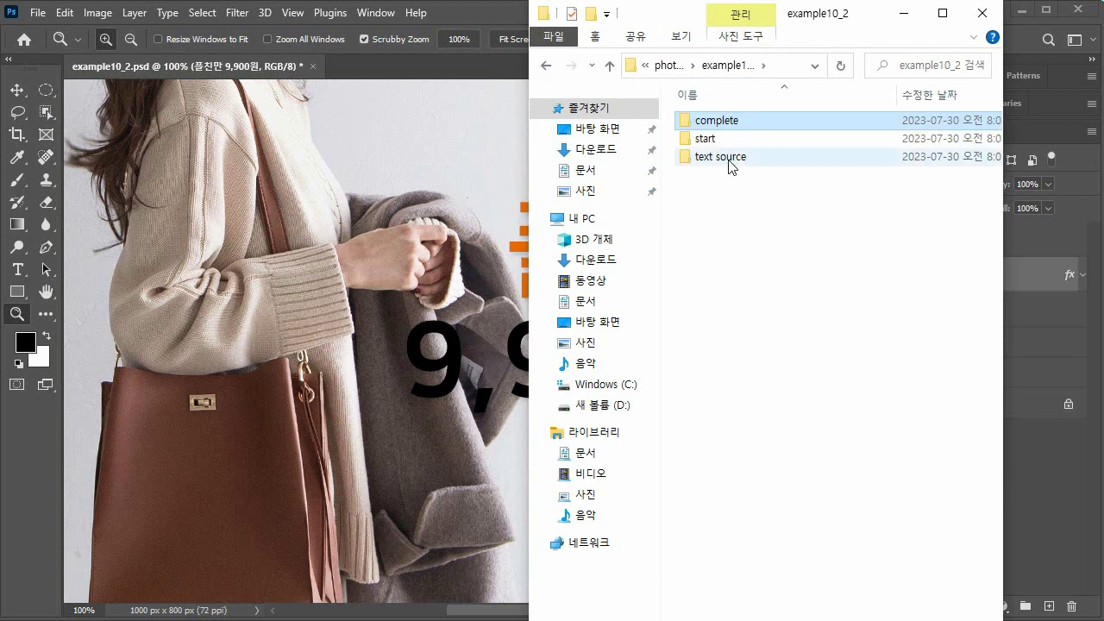
left_click(718, 204)
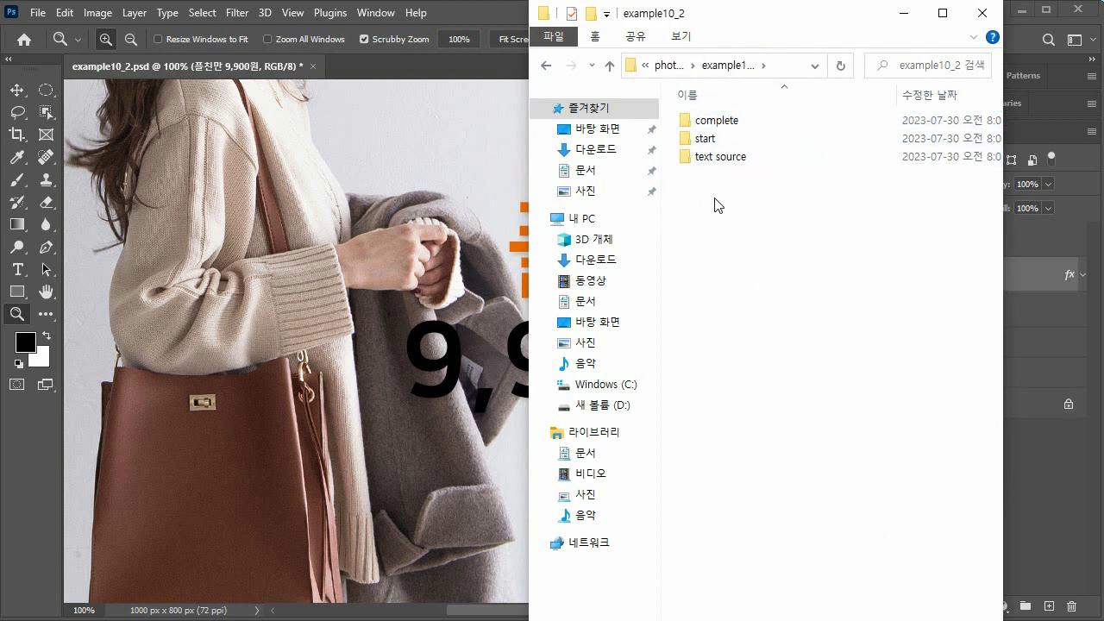
left_click(712, 122)
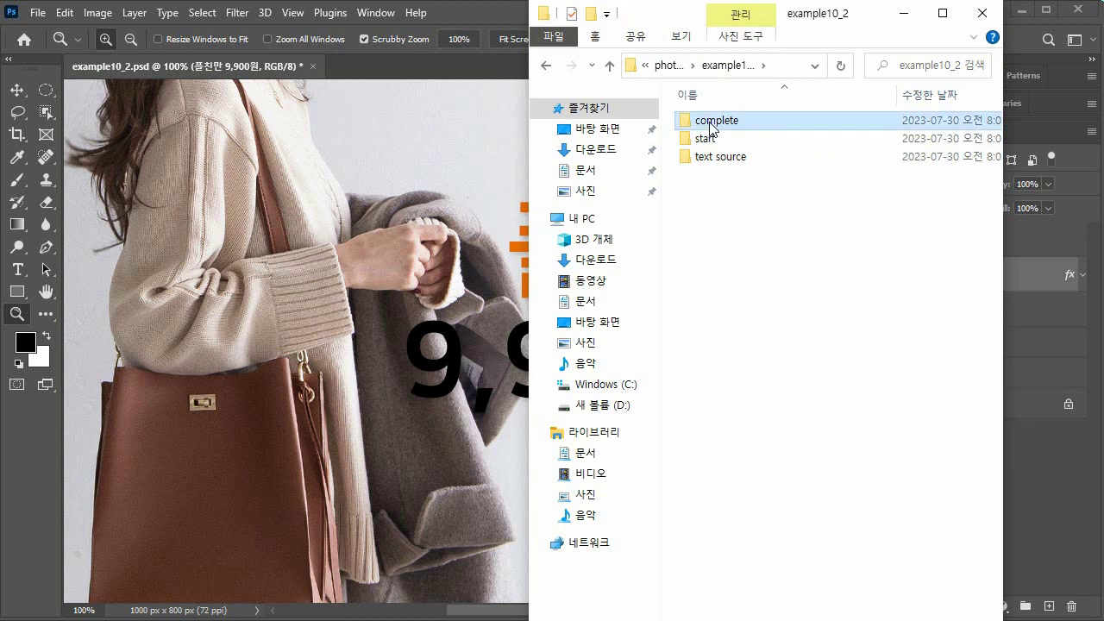
left_click(751, 201)
left_click(720, 126)
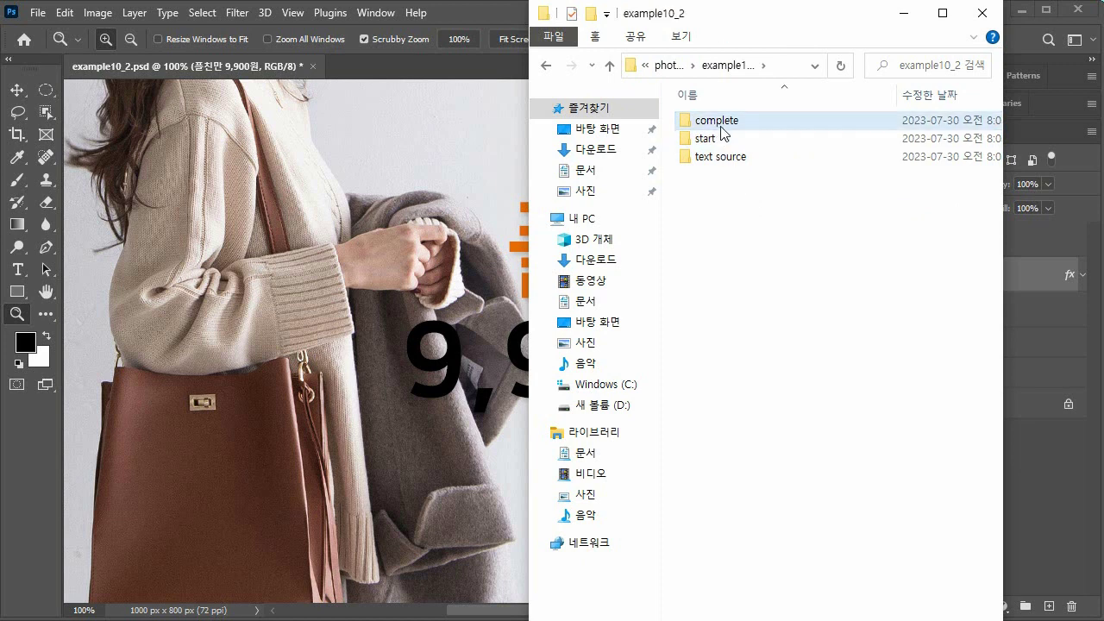
left_click(709, 141)
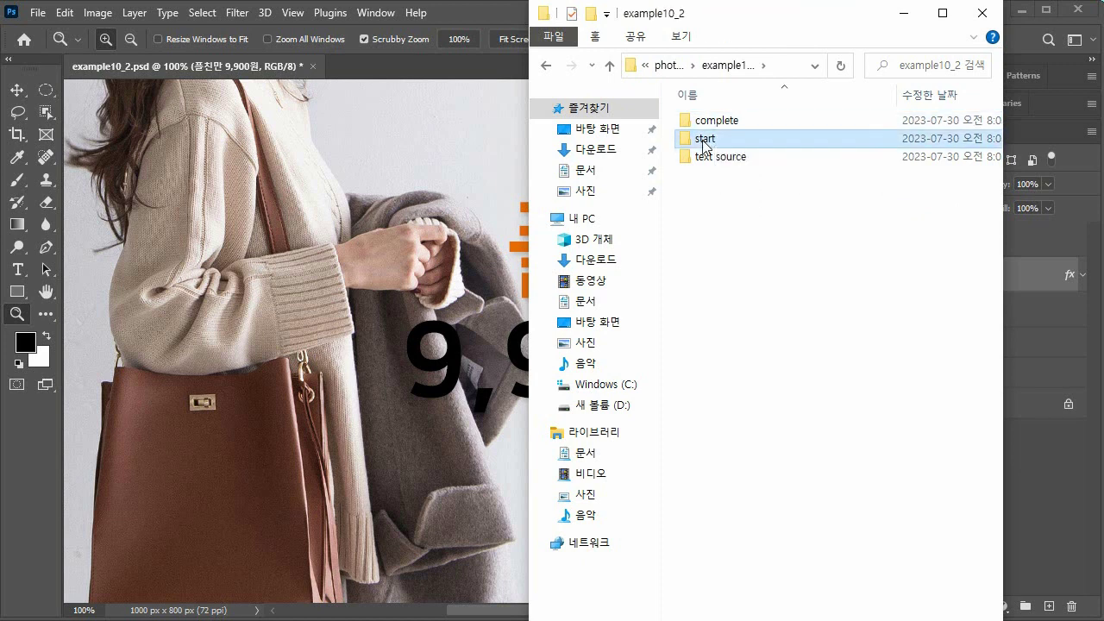
left_click(728, 162)
left_click(706, 139)
left_click(705, 159)
left_click(706, 139)
left_click(705, 160)
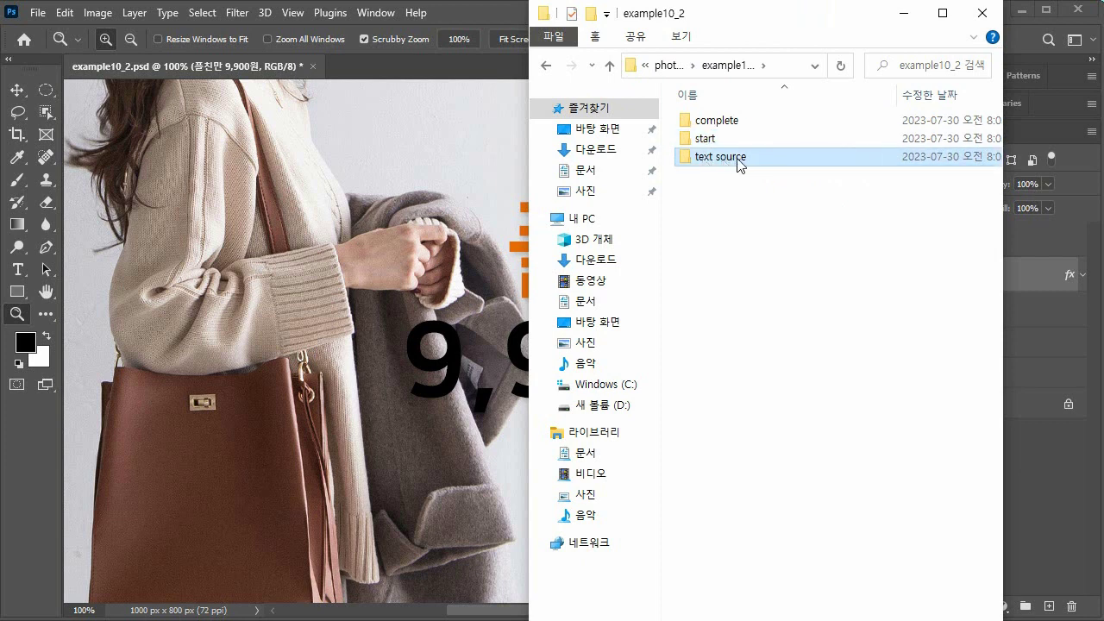
left_click(706, 141)
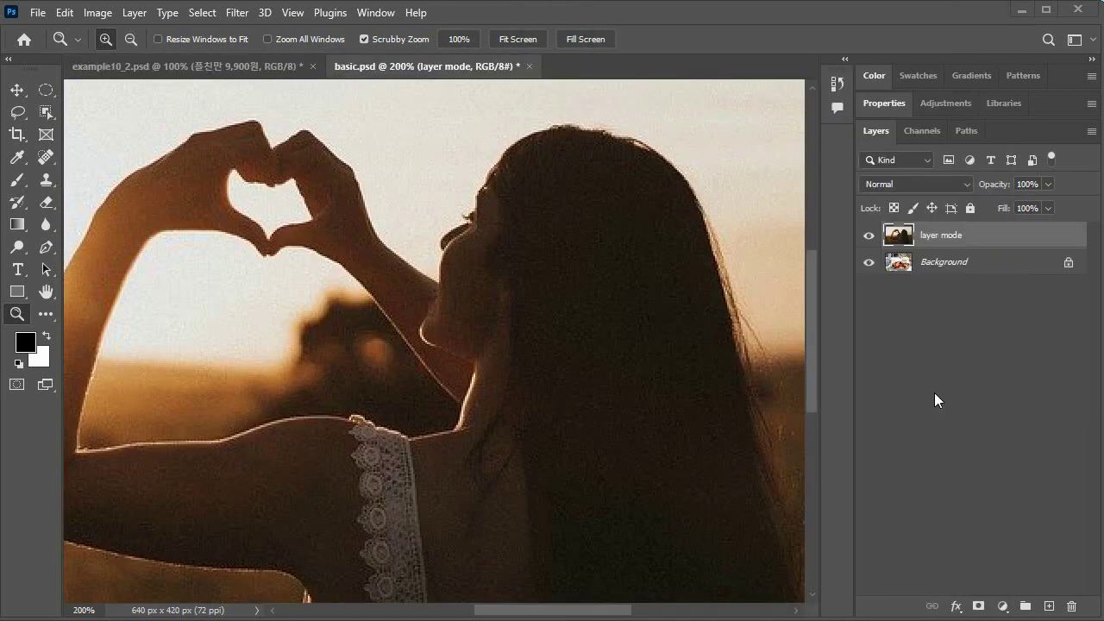
Locate basic.psd in the basic folder through File Explorer and return to the open Photoshop document.
key("alt+Tab")
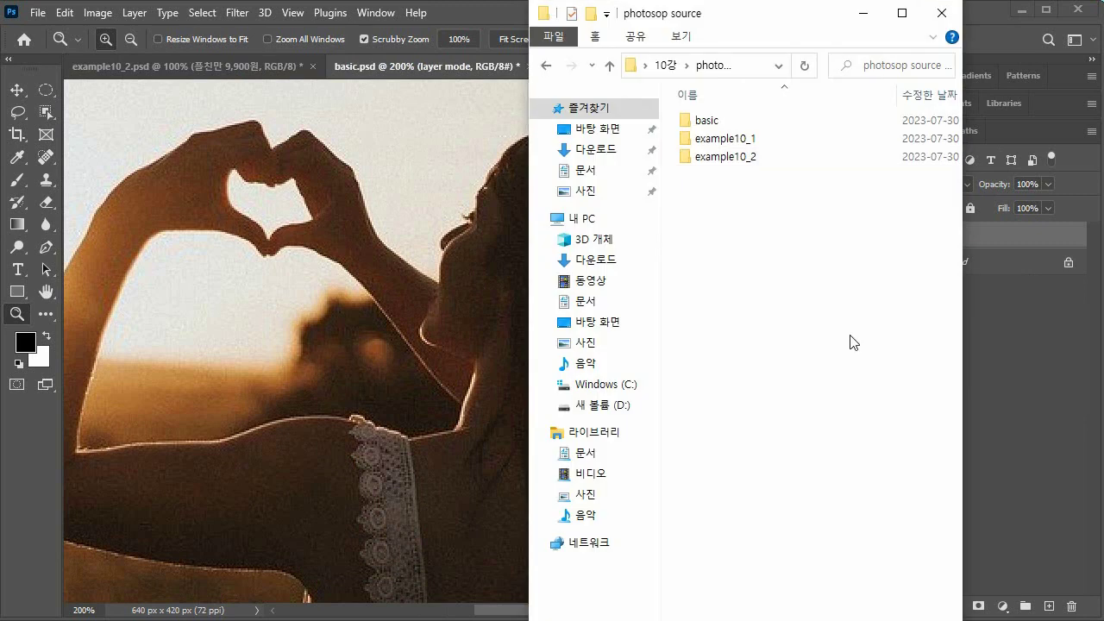
double_click(707, 122)
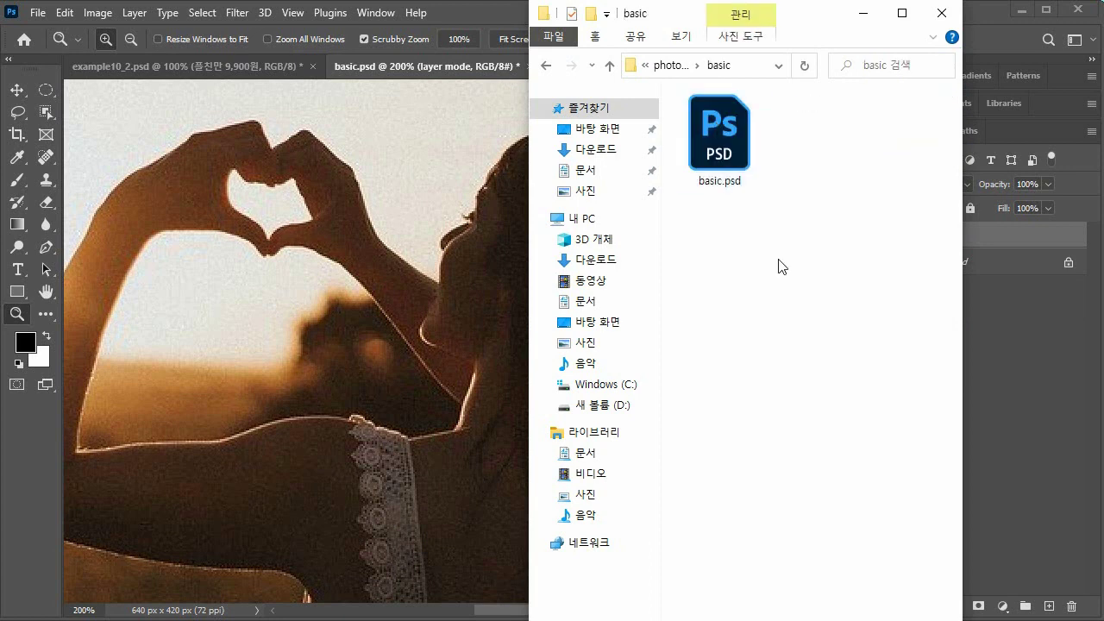
left_click(863, 13)
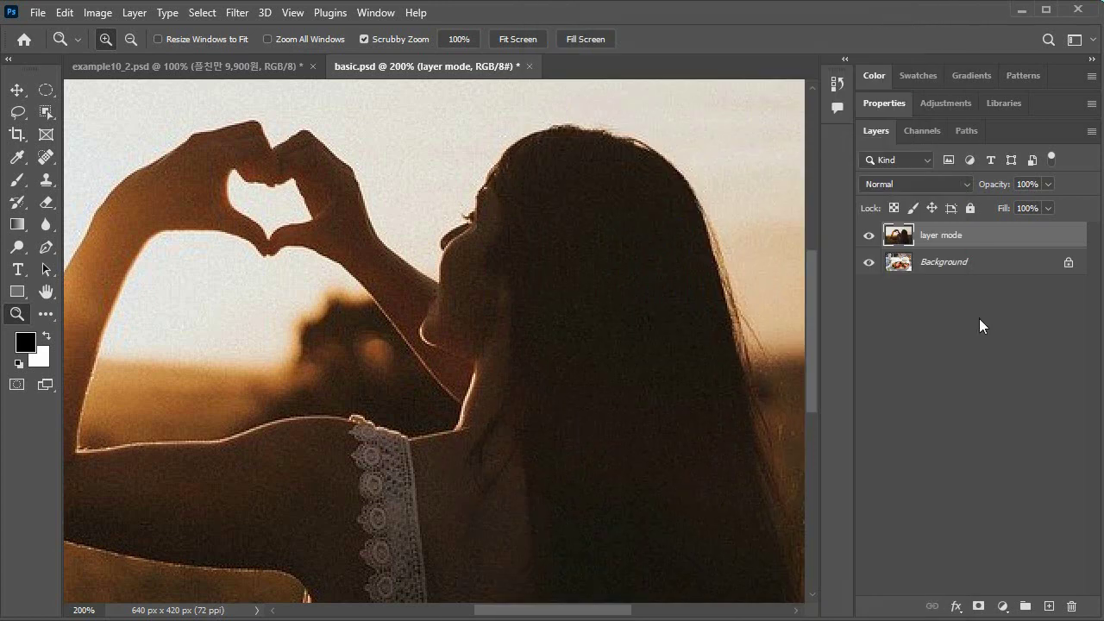
Preview the blend modes on the layer mode layer, including Linear Burn, Multiply and Luminosity, and return it to Normal.
left_click(912, 183)
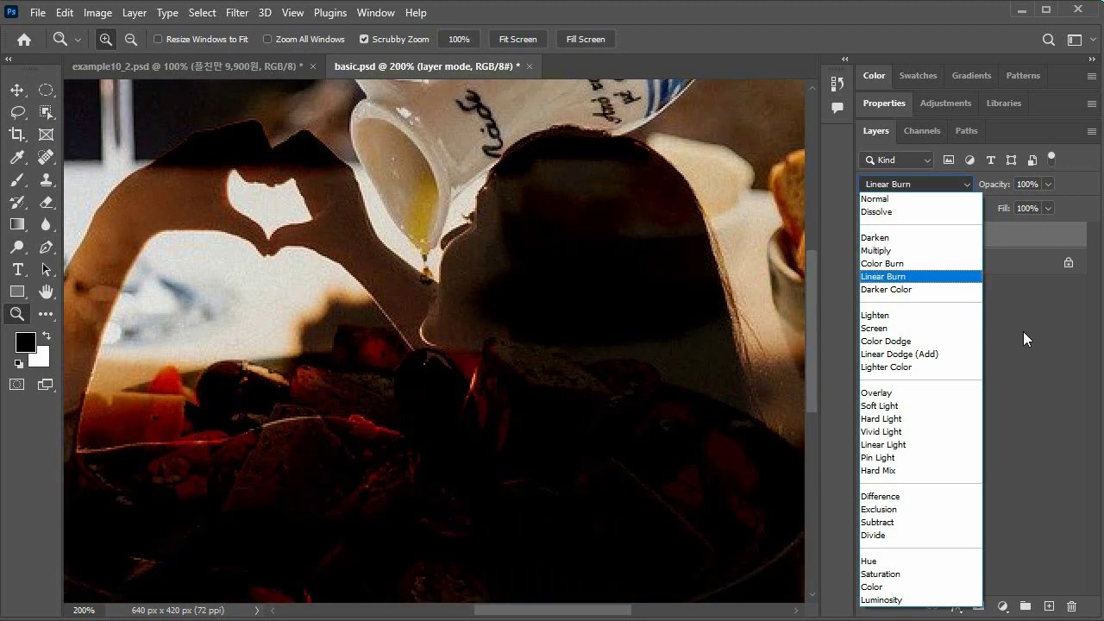
left_click(1023, 332)
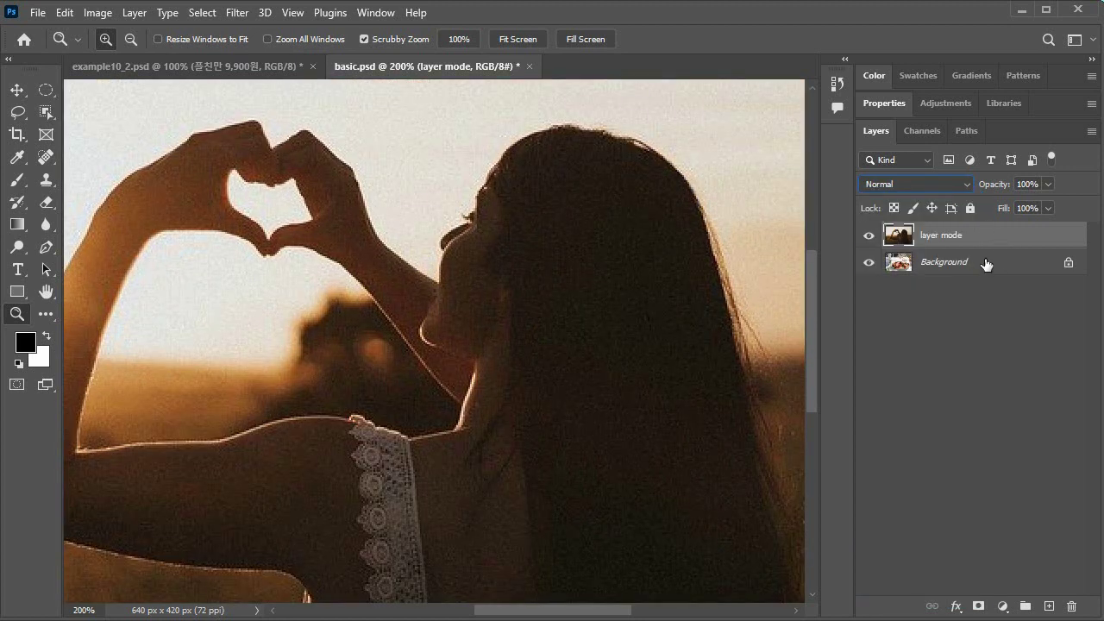
left_click(921, 188)
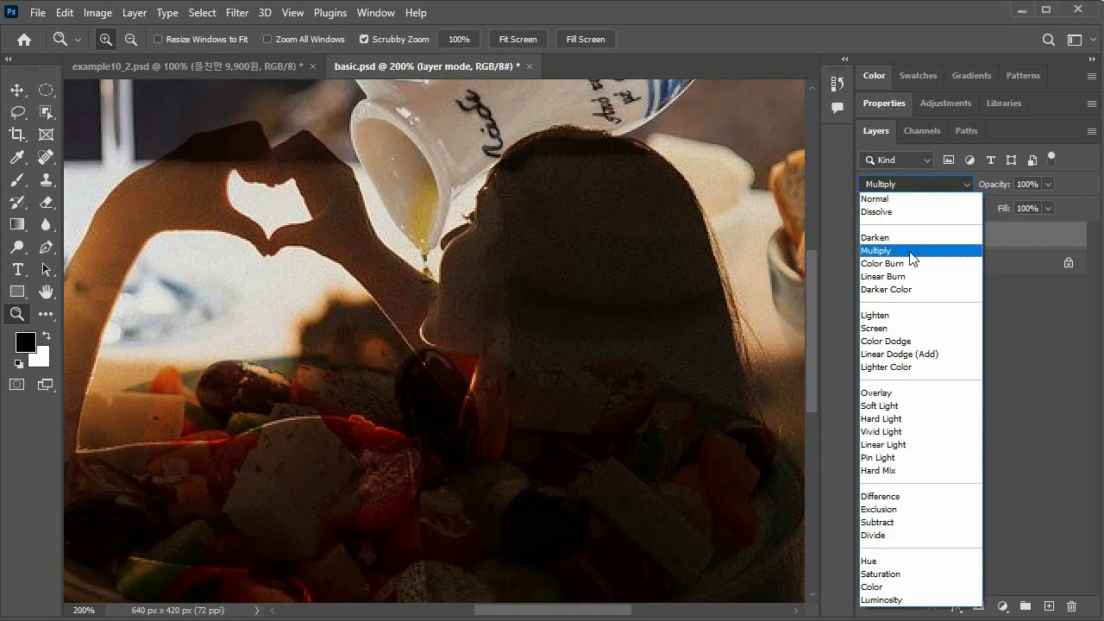
left_click(912, 251)
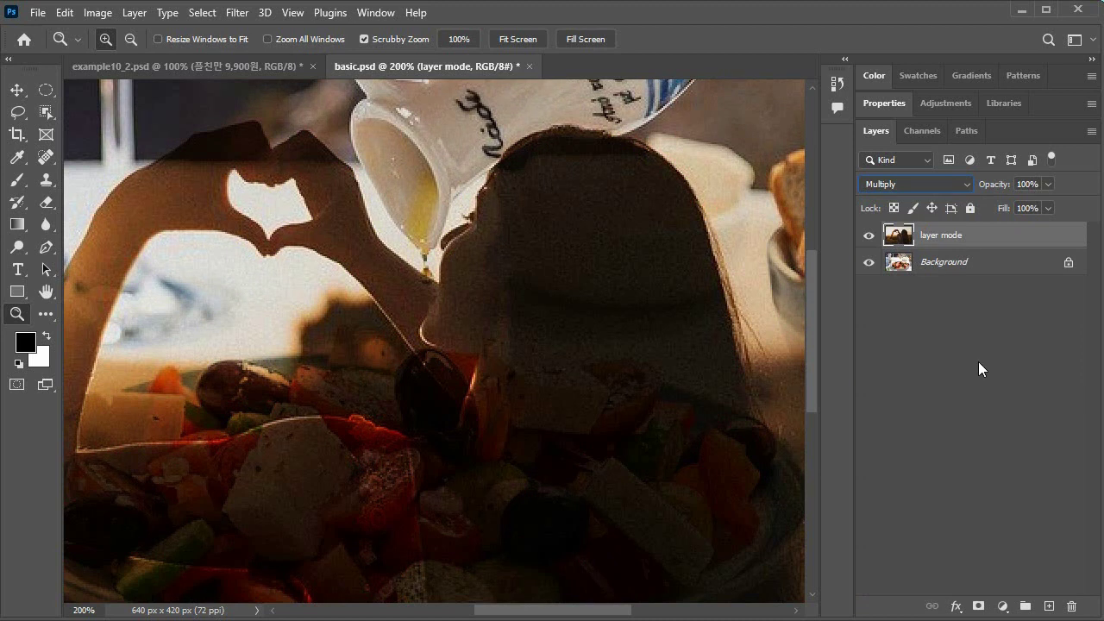
left_click(927, 184)
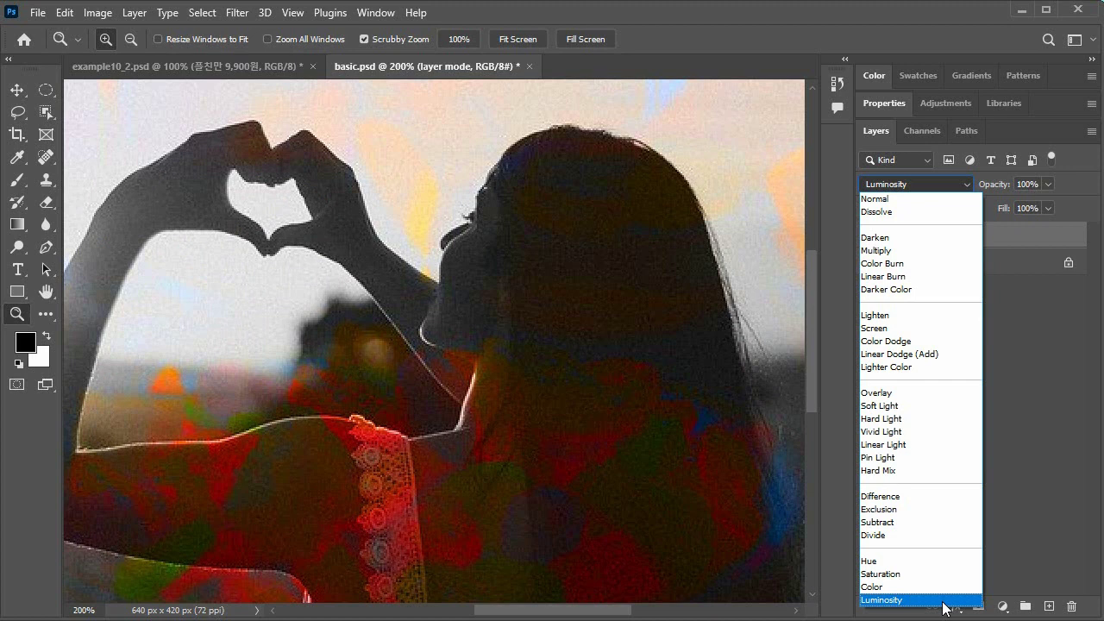
left_click(905, 250)
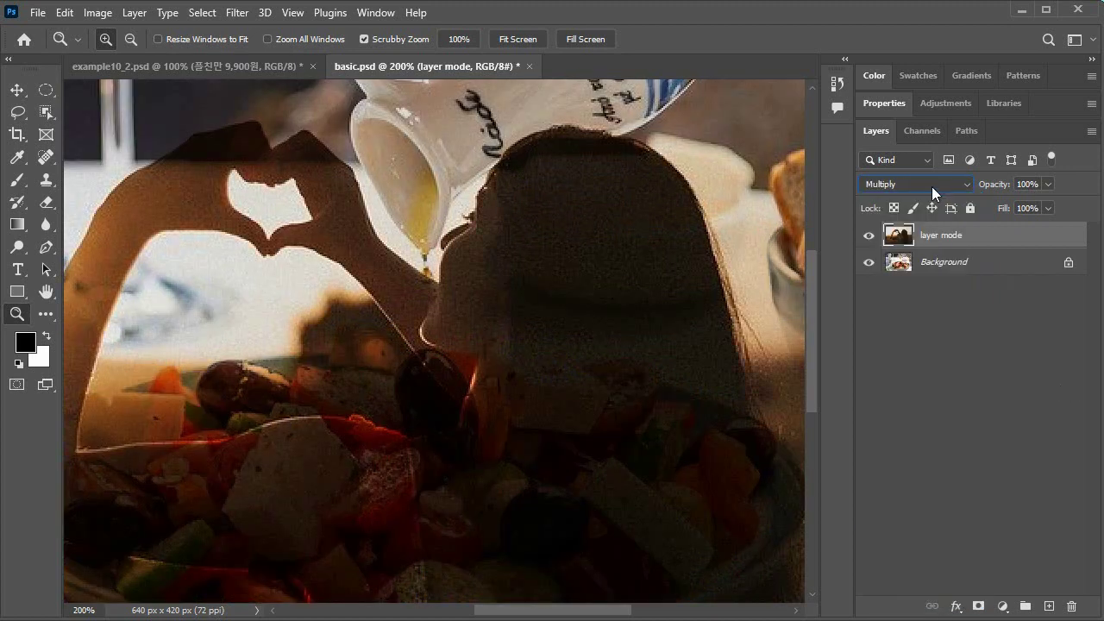
left_click(931, 187)
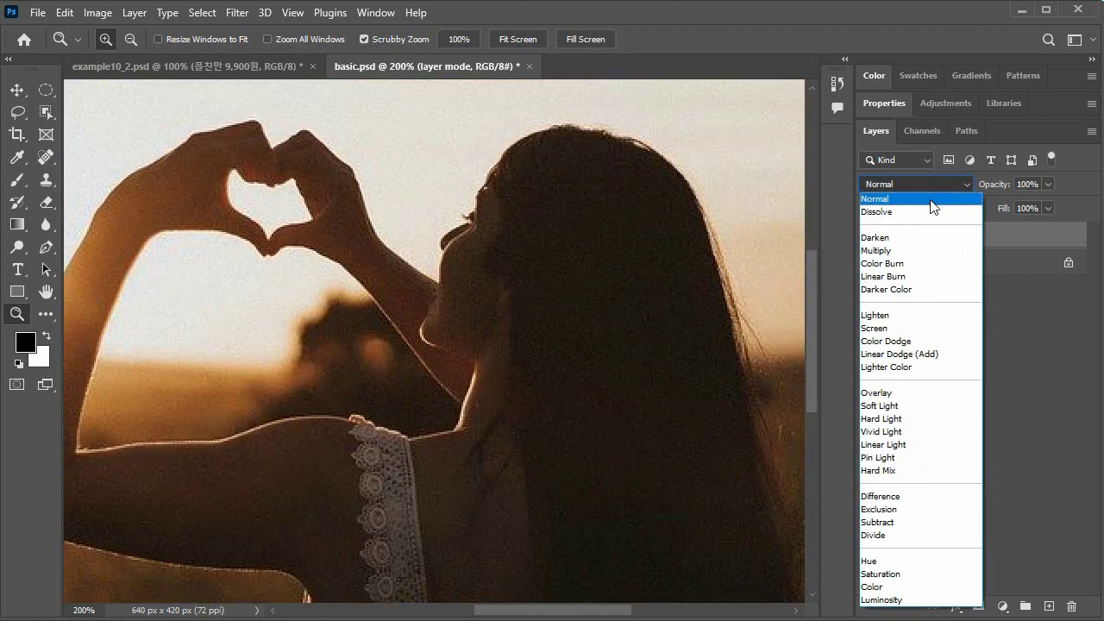
left_click(932, 198)
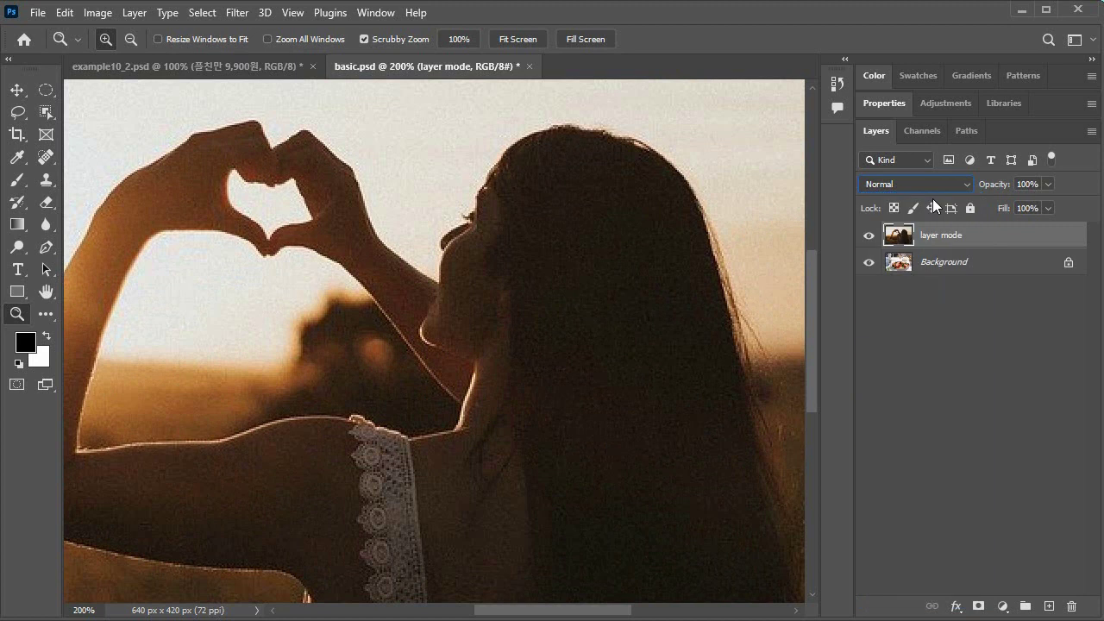
Close basic.psd without saving its changes and return to example10_2.psd.
left_click(531, 66)
left_click(547, 248)
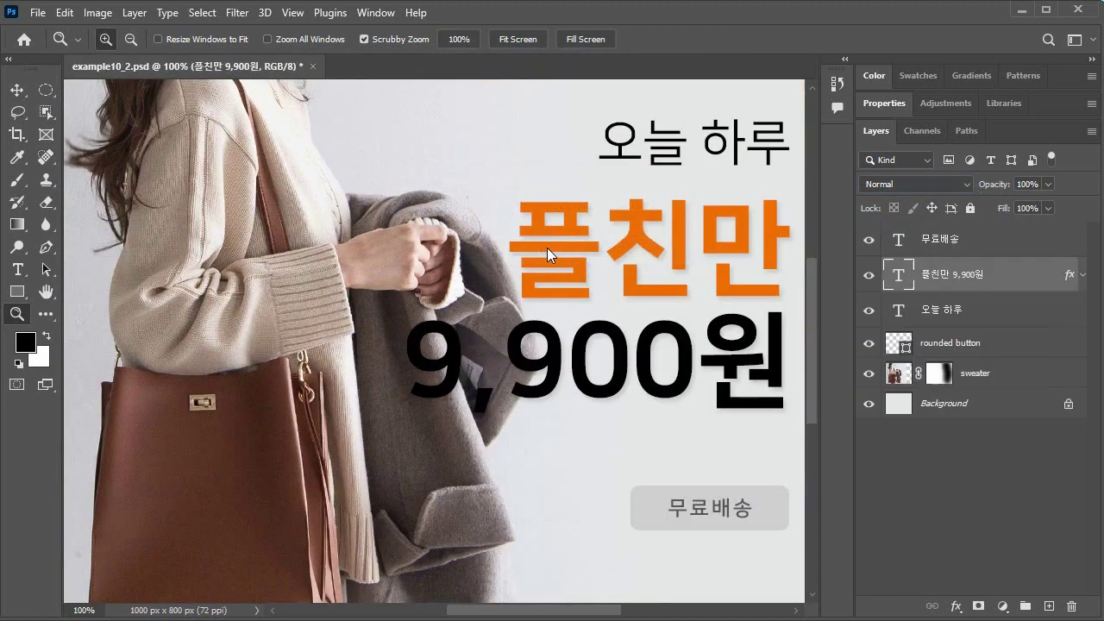
Enable the Bevel & Emboss layer style on the 플친만 9,900원 layer and keep the banner text in view beside its settings.
double_click(1002, 280)
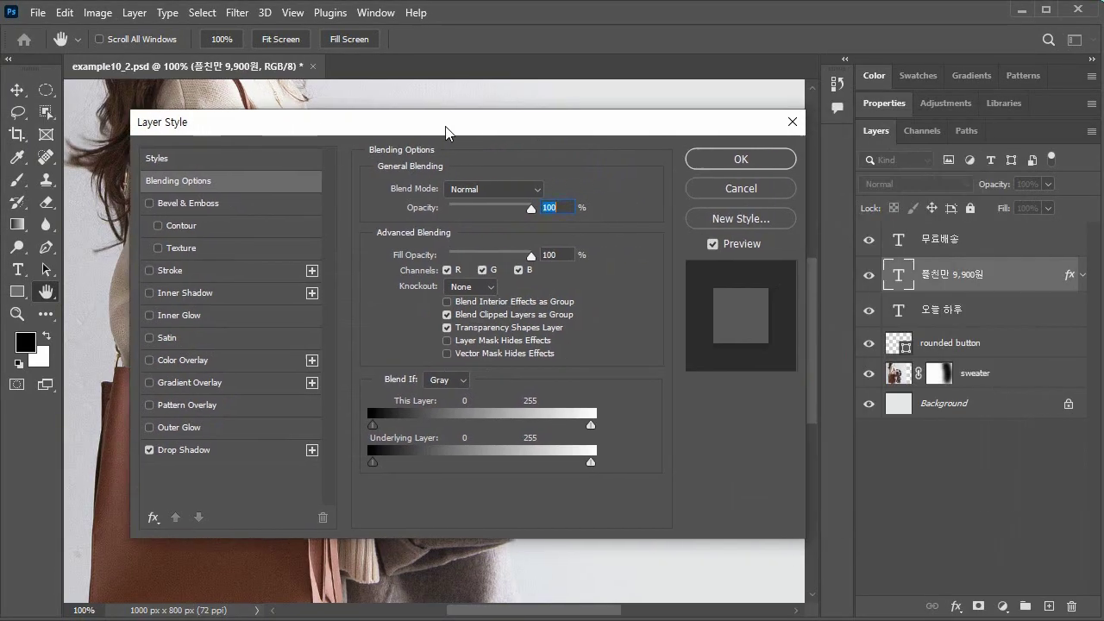
left_click(169, 190)
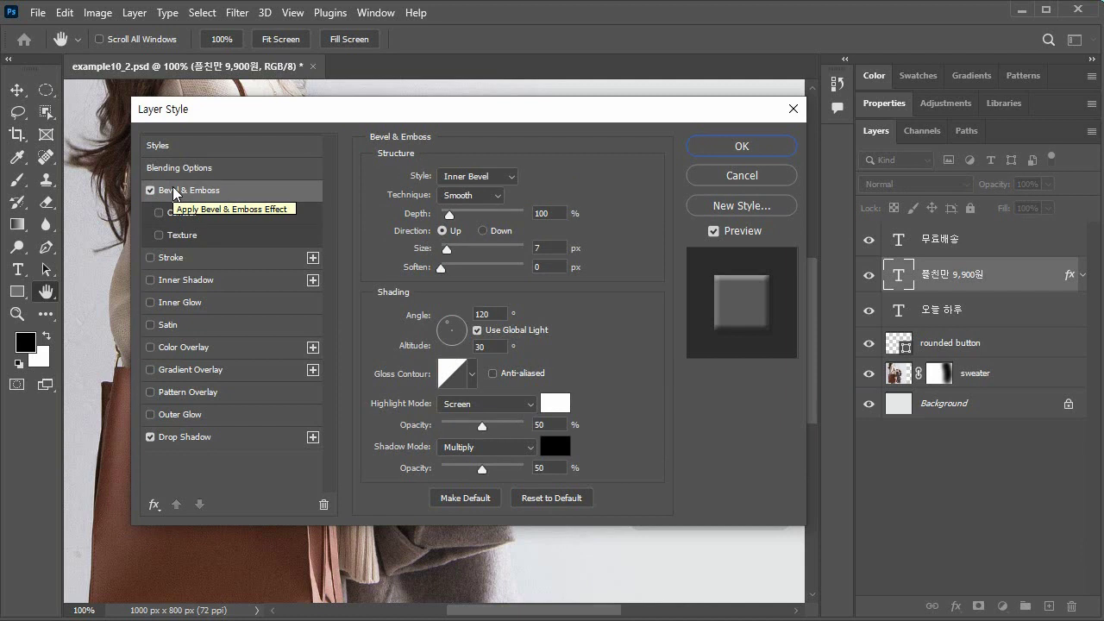
left_click_drag(635, 120, 800, 438)
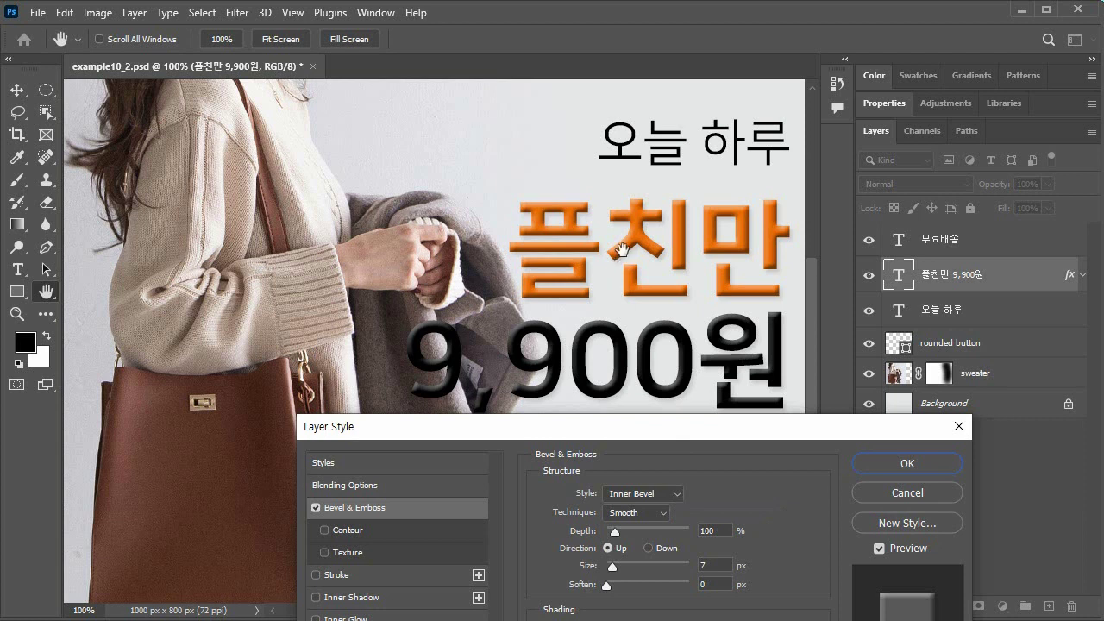
Try the Outer Bevel, Emboss, Pillow Emboss and Stroke Emboss styles on the 플친만 9,900원 text and return to Inner Bevel.
left_click(678, 494)
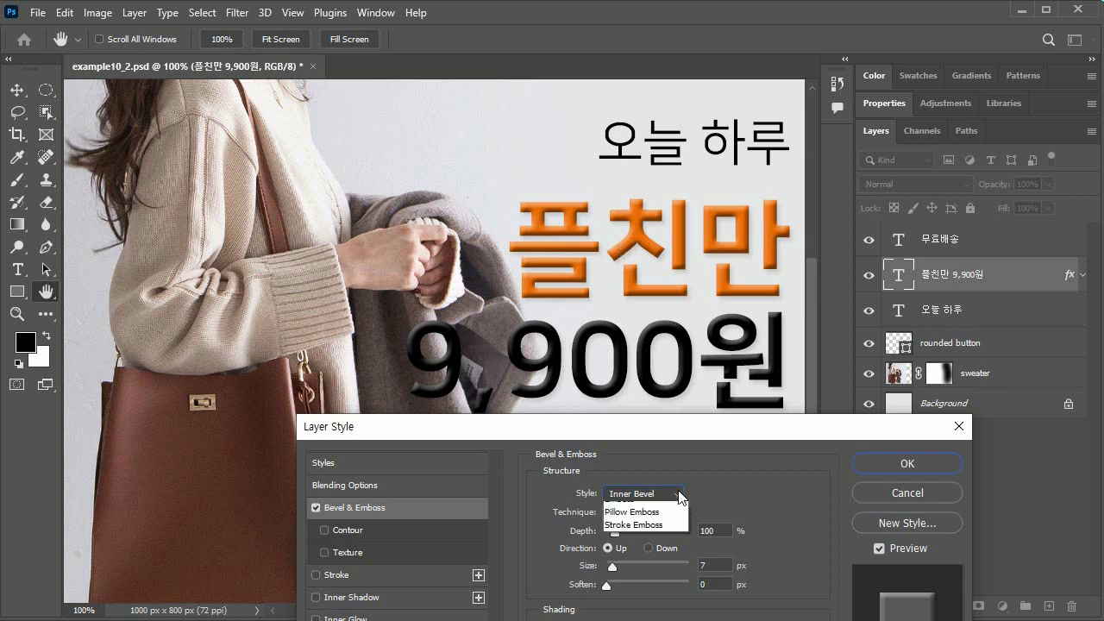
left_click(643, 508)
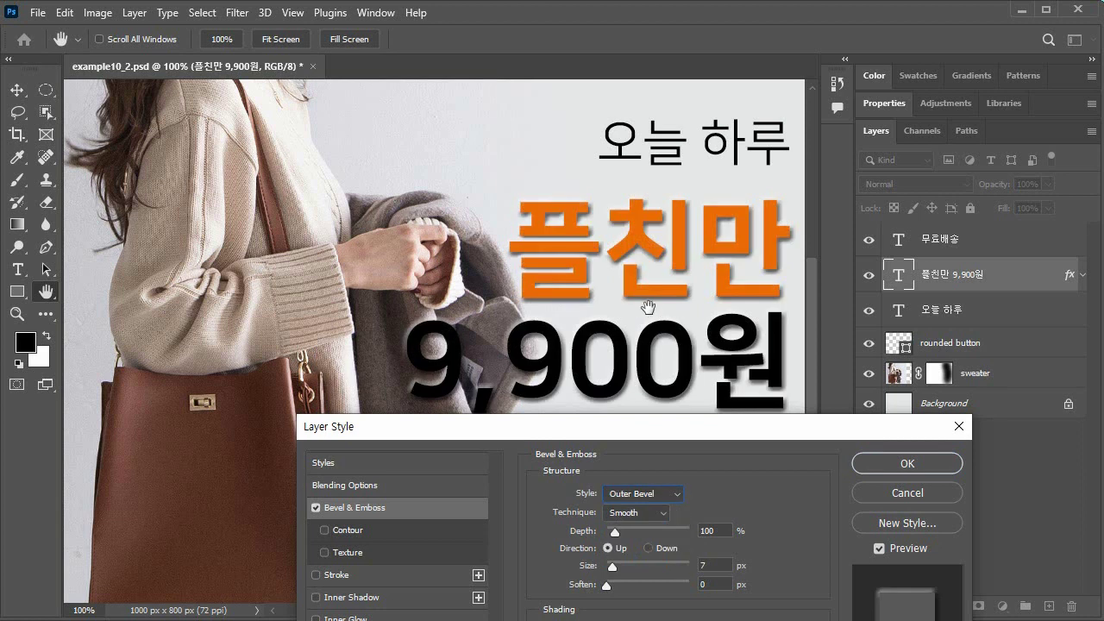
left_click(679, 493)
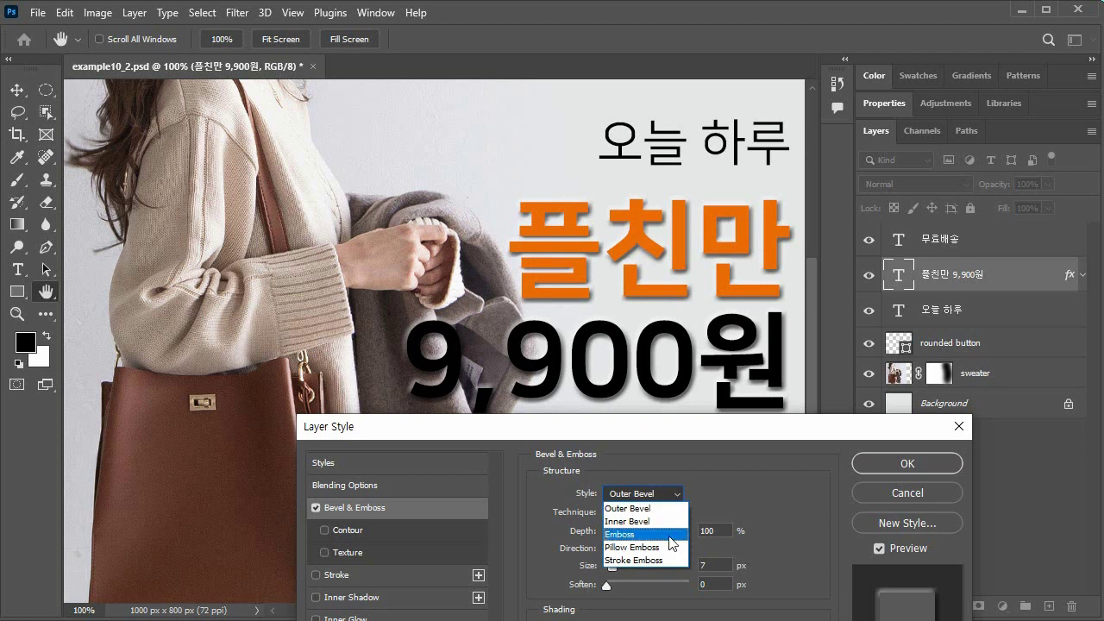
left_click(668, 535)
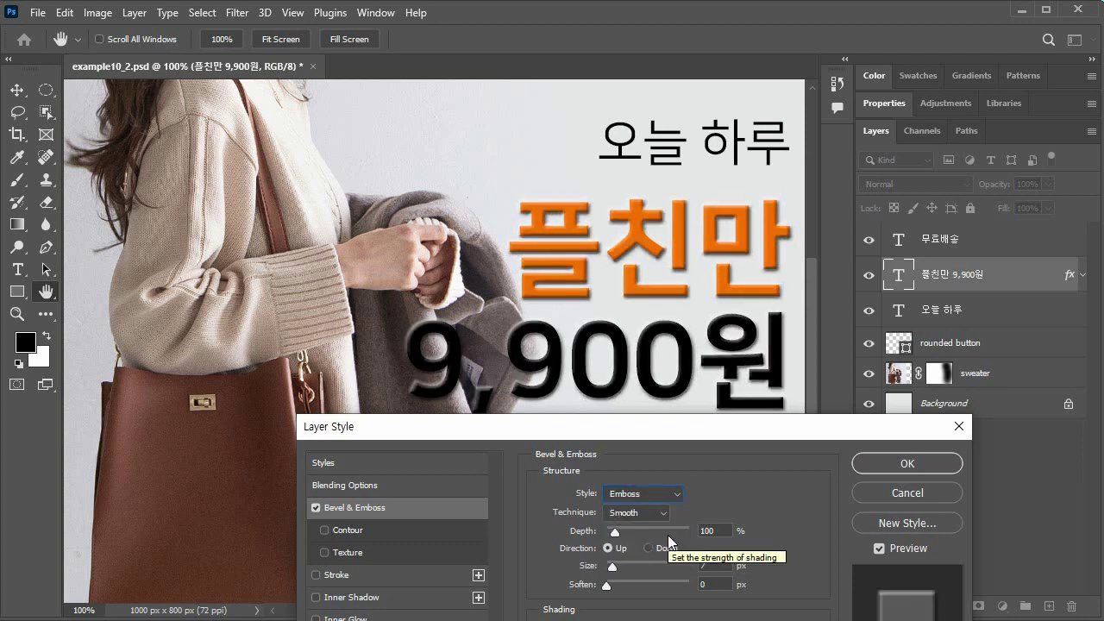
left_click(679, 490)
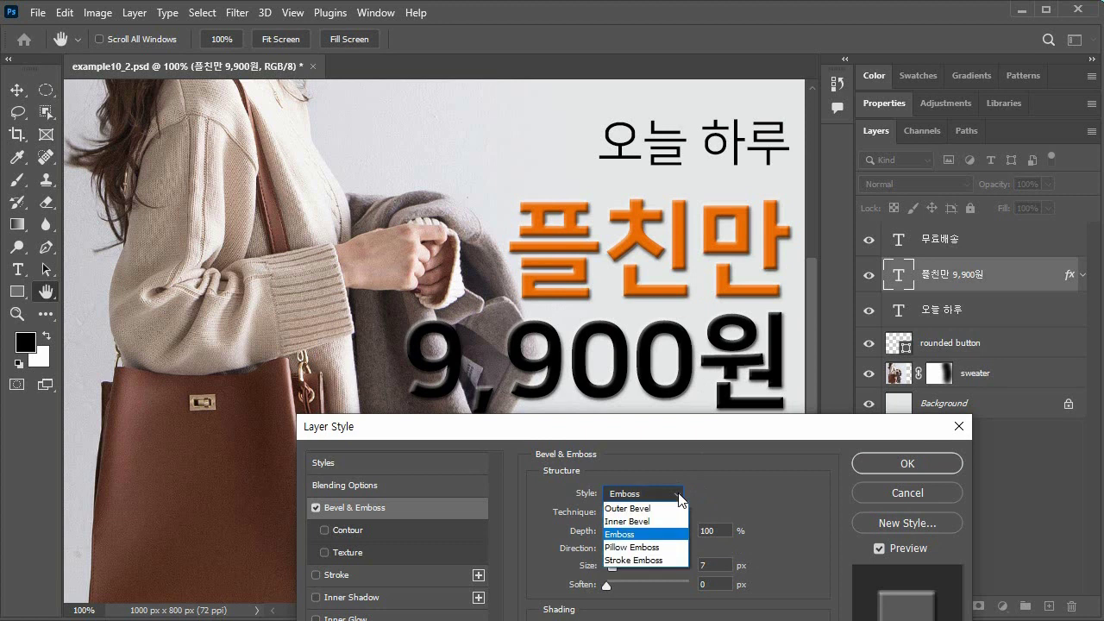
left_click(675, 546)
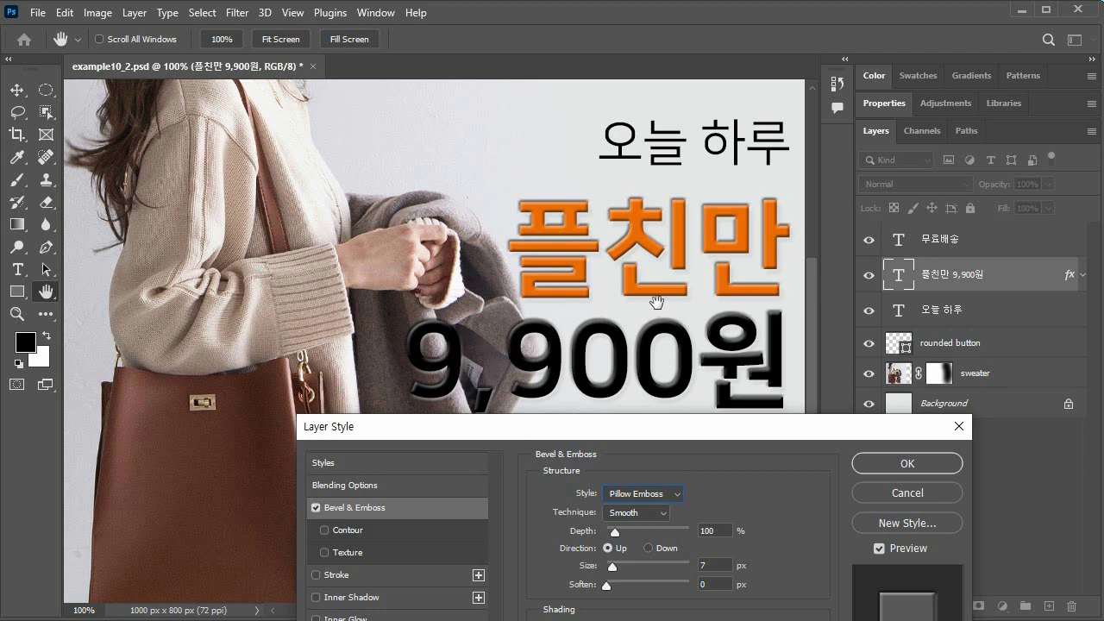
left_click(681, 495)
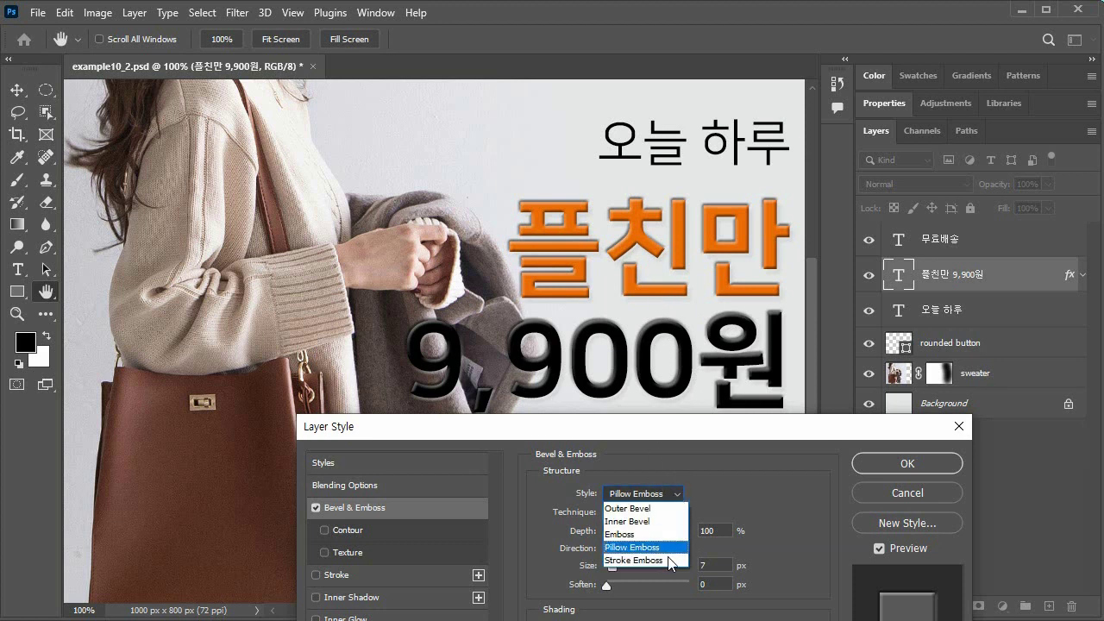
left_click(661, 561)
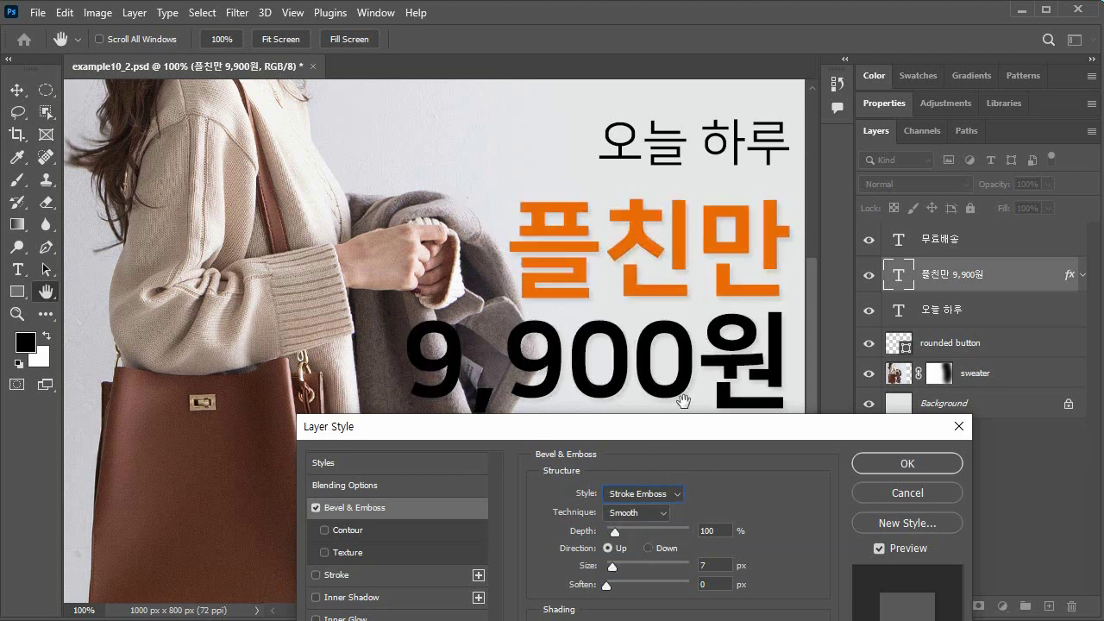
left_click(679, 497)
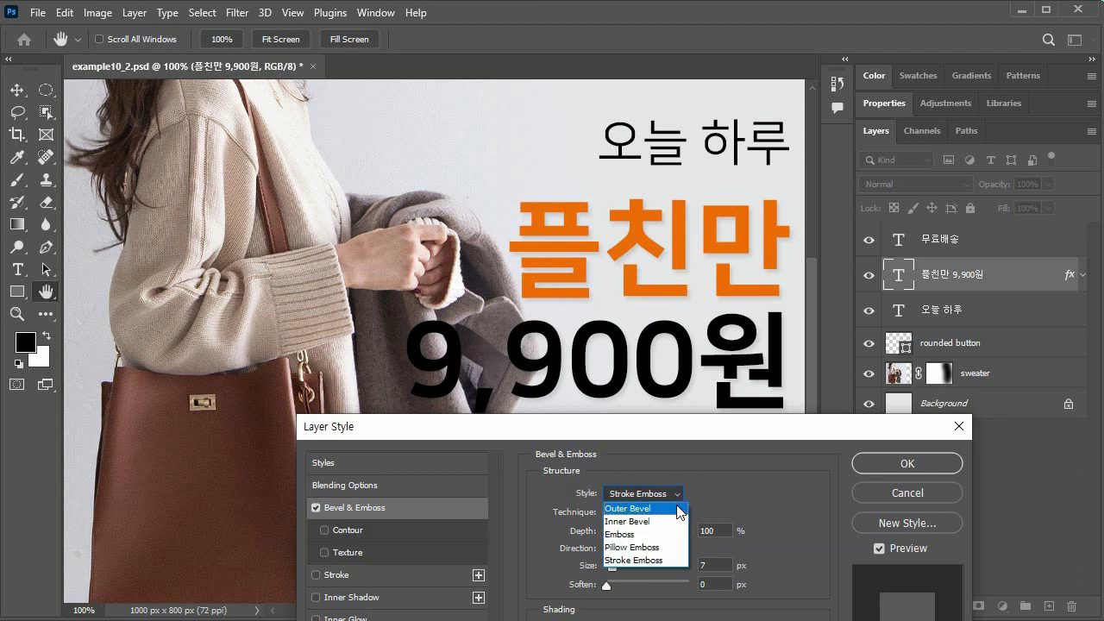
left_click(671, 519)
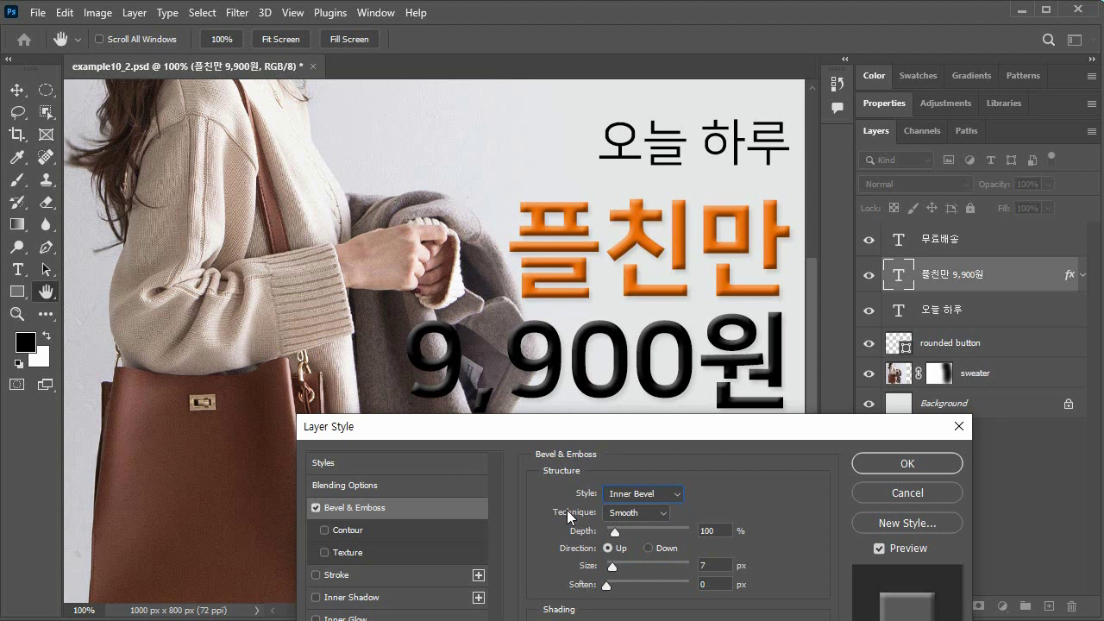
Compare the Chisel Hard and Chisel Soft bevel techniques on the text and settle on Chisel Hard.
left_click(664, 511)
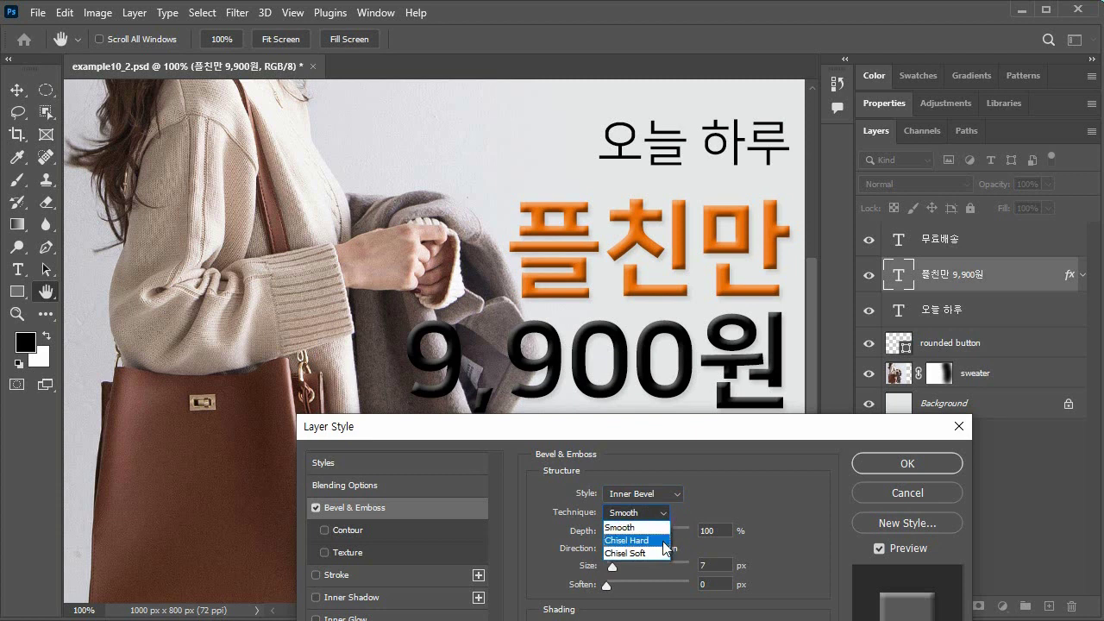
left_click(662, 541)
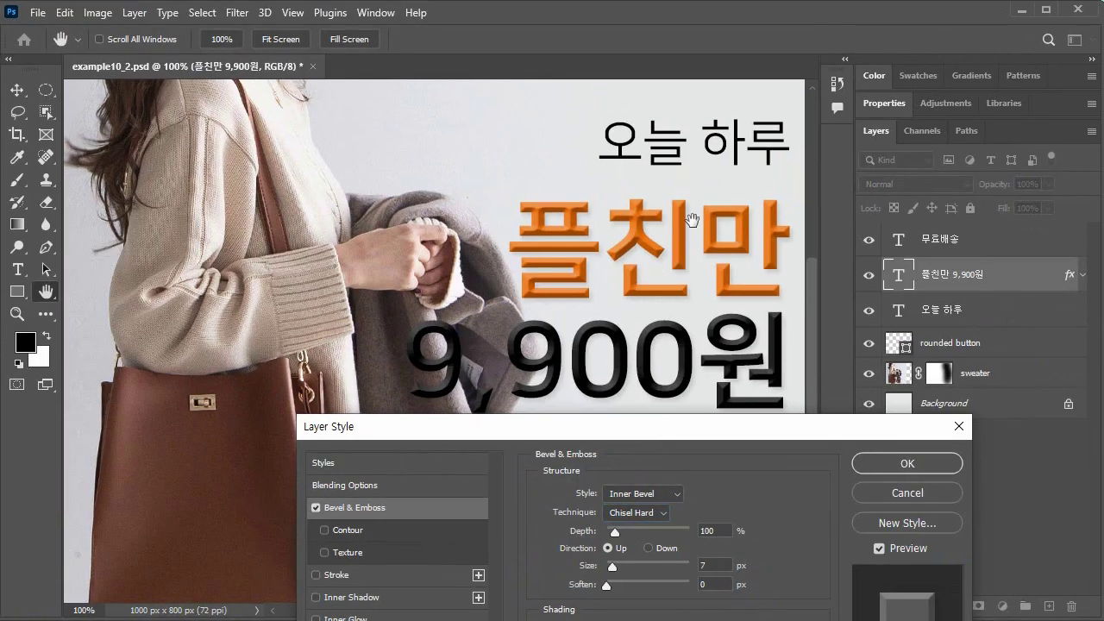
left_click(667, 515)
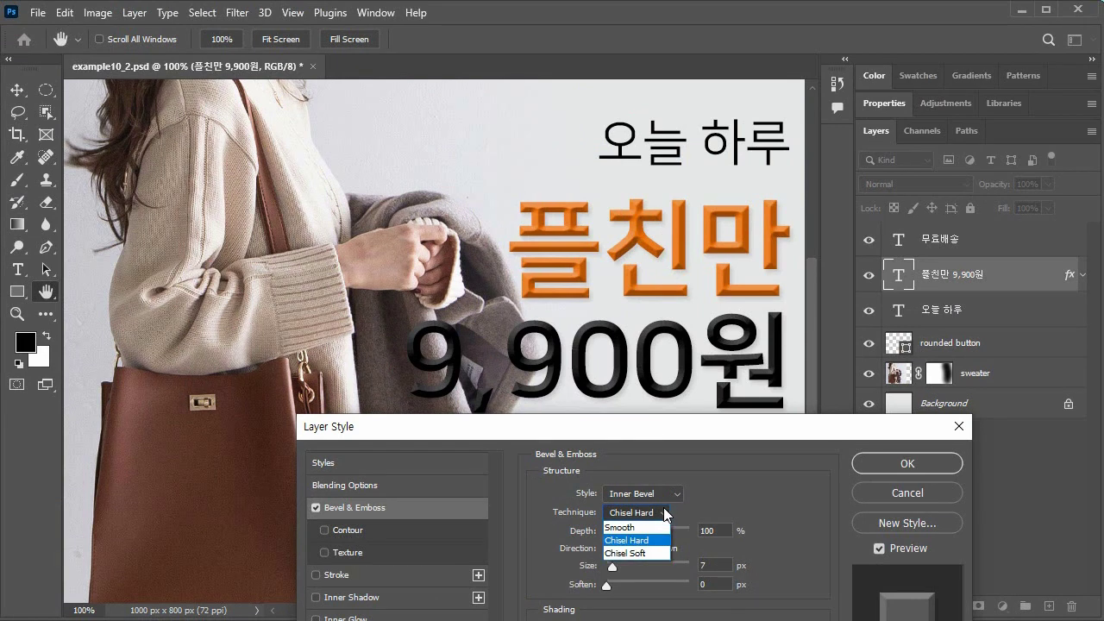
left_click(658, 552)
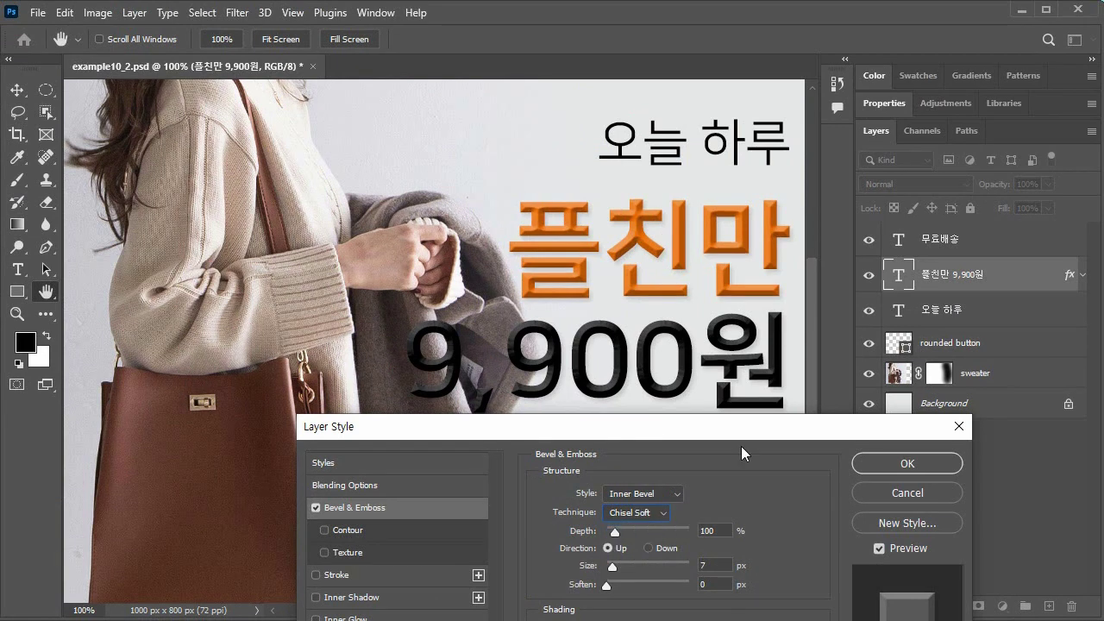
left_click(664, 517)
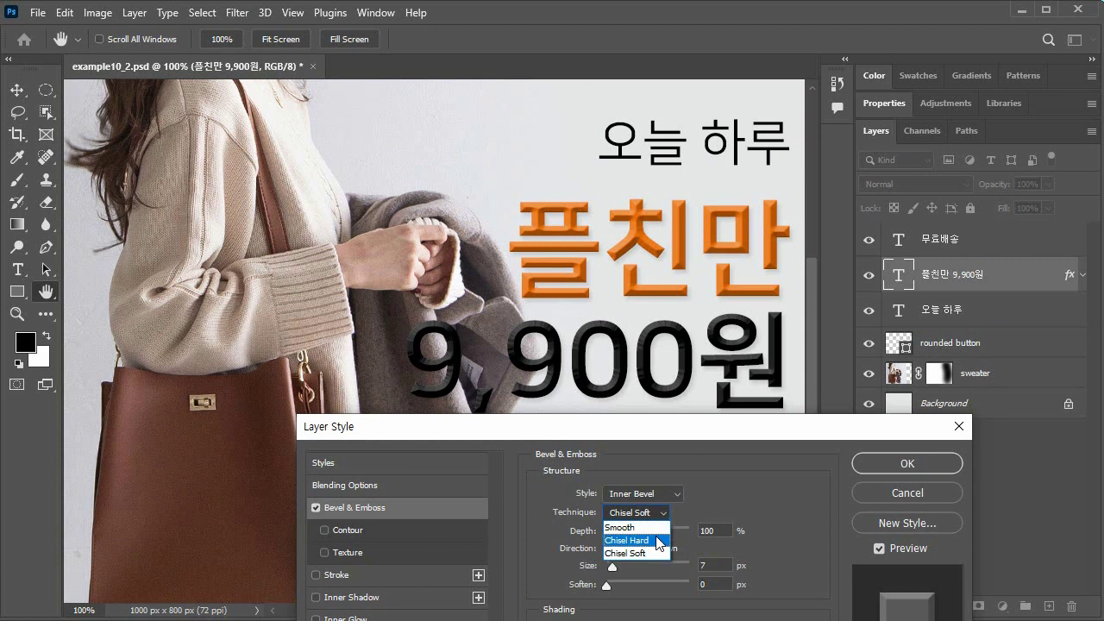
left_click(656, 536)
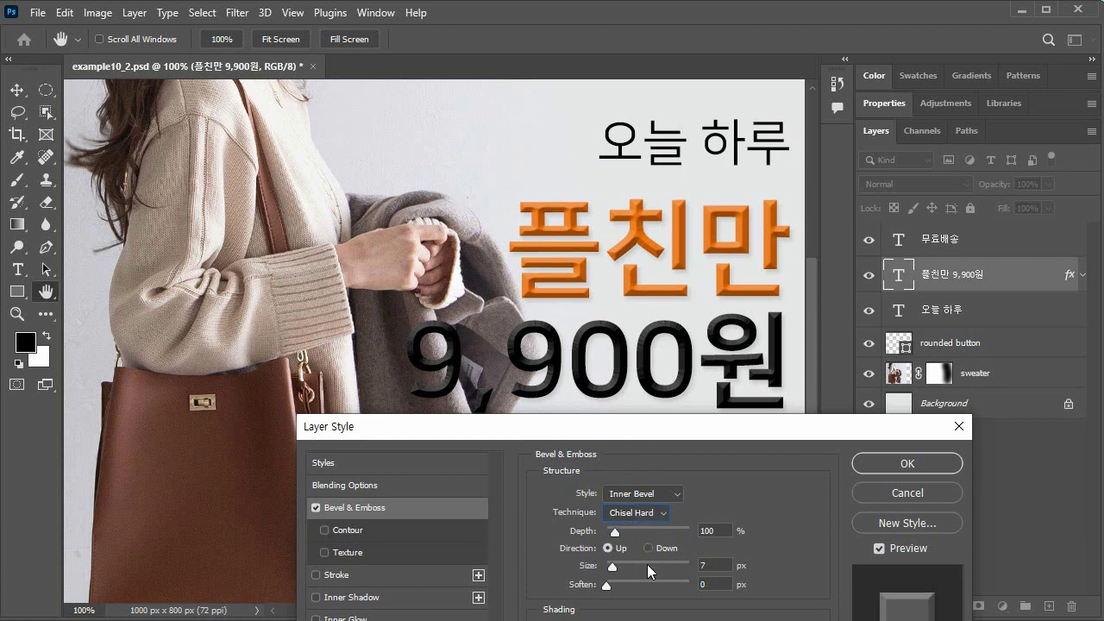
Set the Inner Bevel depth to 40% and increase its size to 76 px.
left_click_drag(615, 535, 612, 530)
type("115")
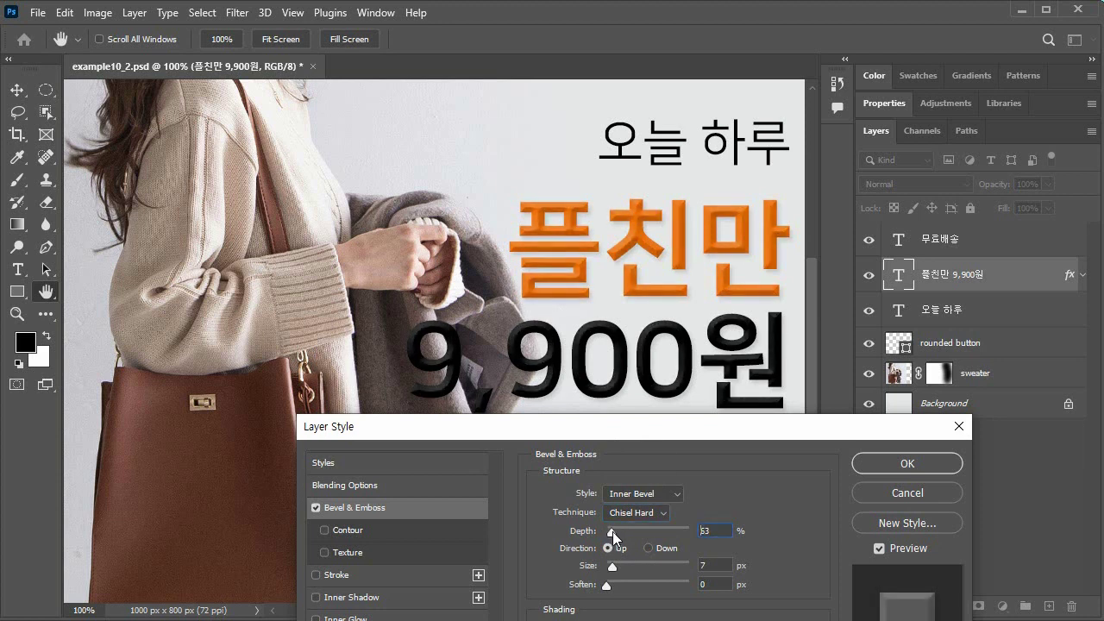
left_click_drag(616, 535, 609, 536)
type("40")
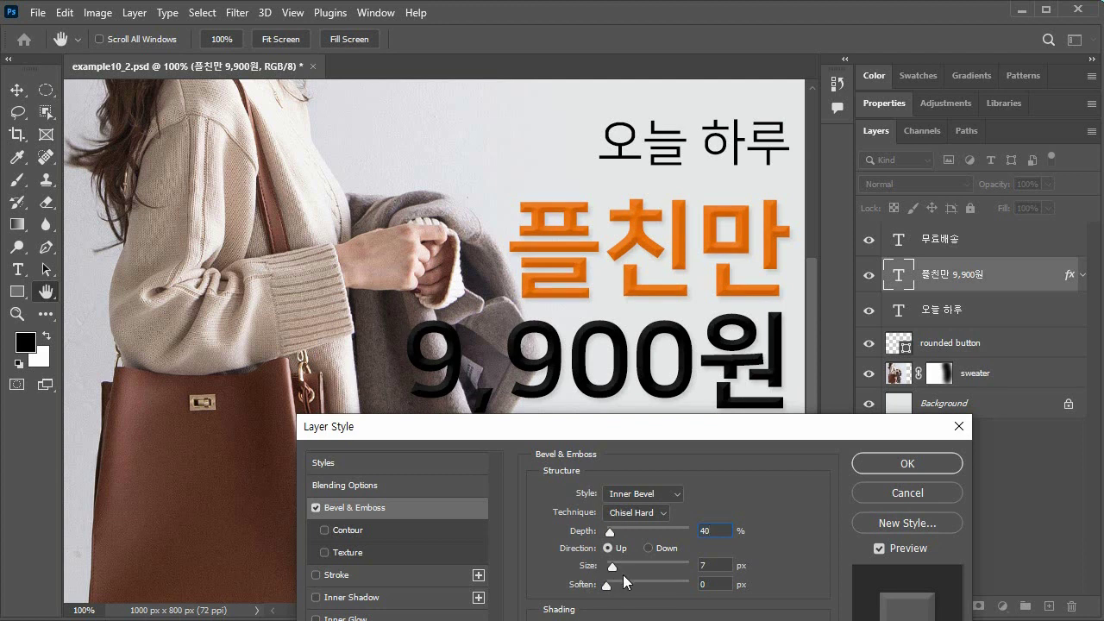
left_click_drag(609, 568, 637, 570)
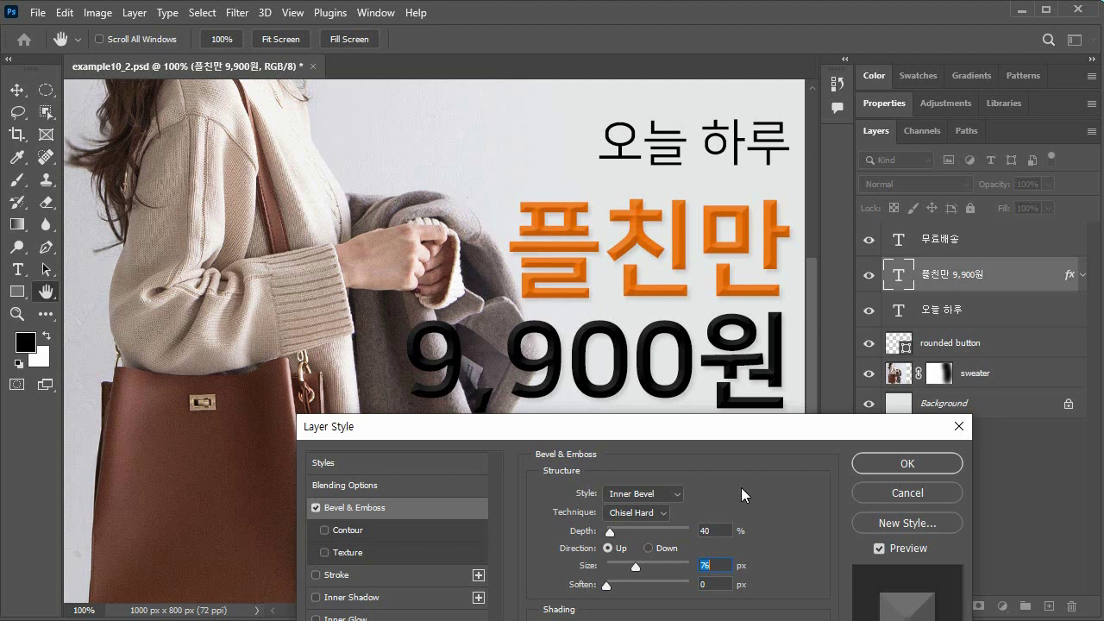
Change the bevel style to Outer Bevel and reduce its size to 4 px, keeping the text in view.
left_click(674, 493)
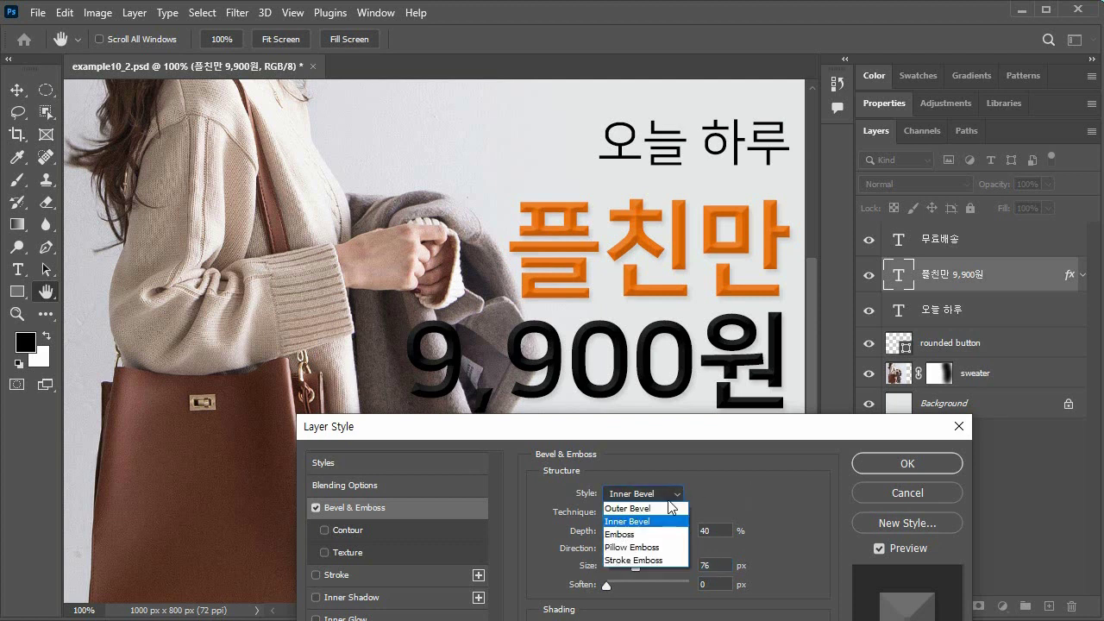
left_click(657, 511)
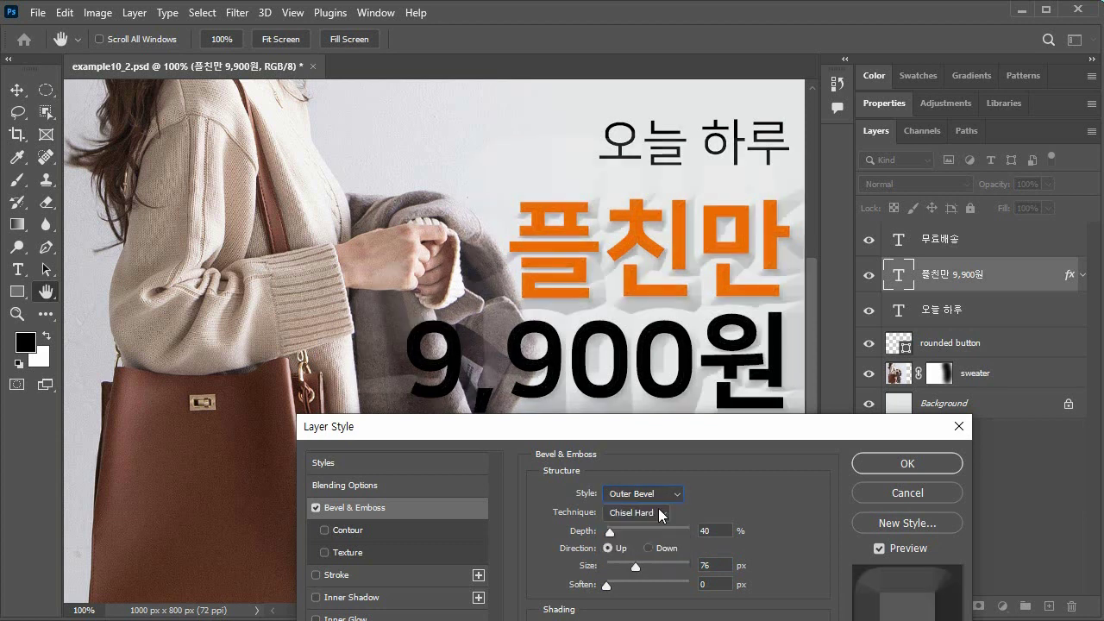
left_click_drag(722, 433, 769, 399)
left_click_drag(682, 529, 664, 531)
left_click(662, 529)
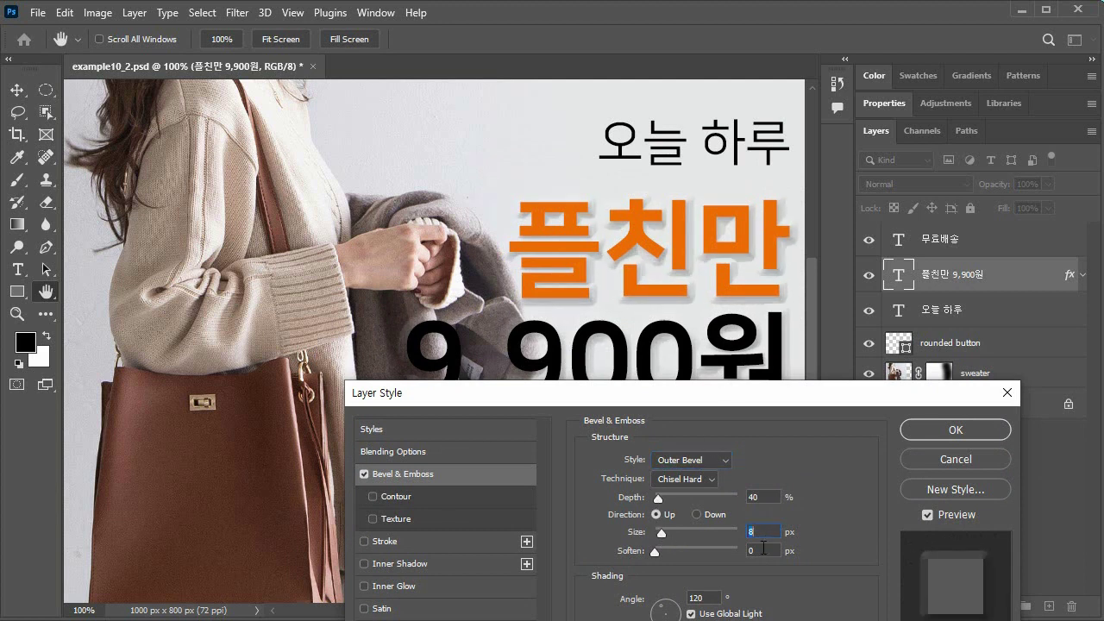
type("4")
Change the text's bevel style to Inner Bevel, set its depth to 50% and apply the layer style.
left_click(721, 460)
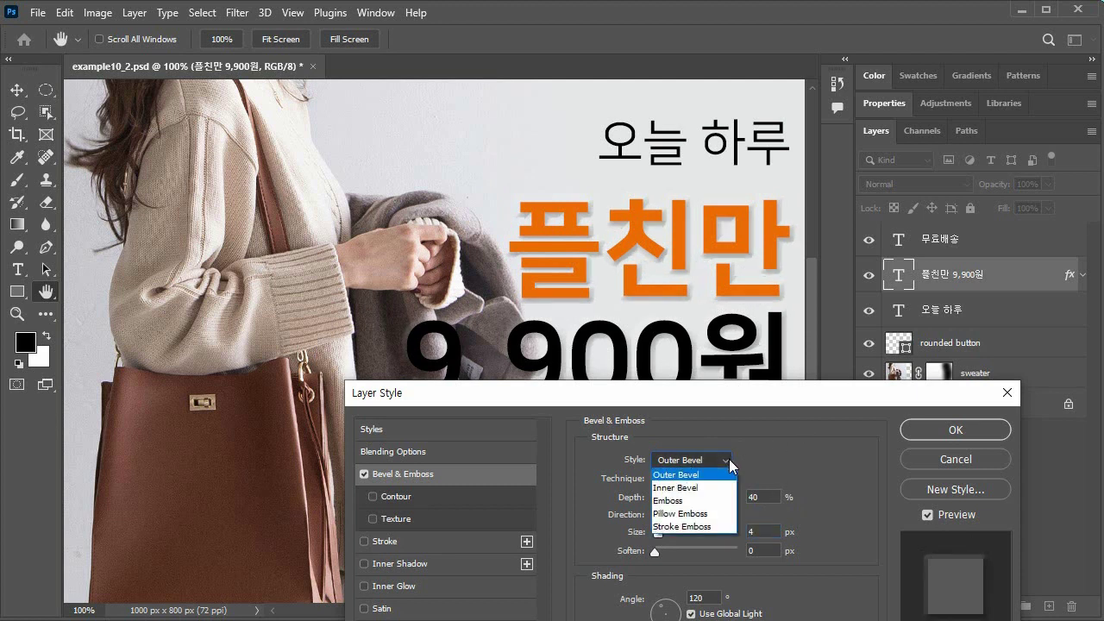
left_click(711, 480)
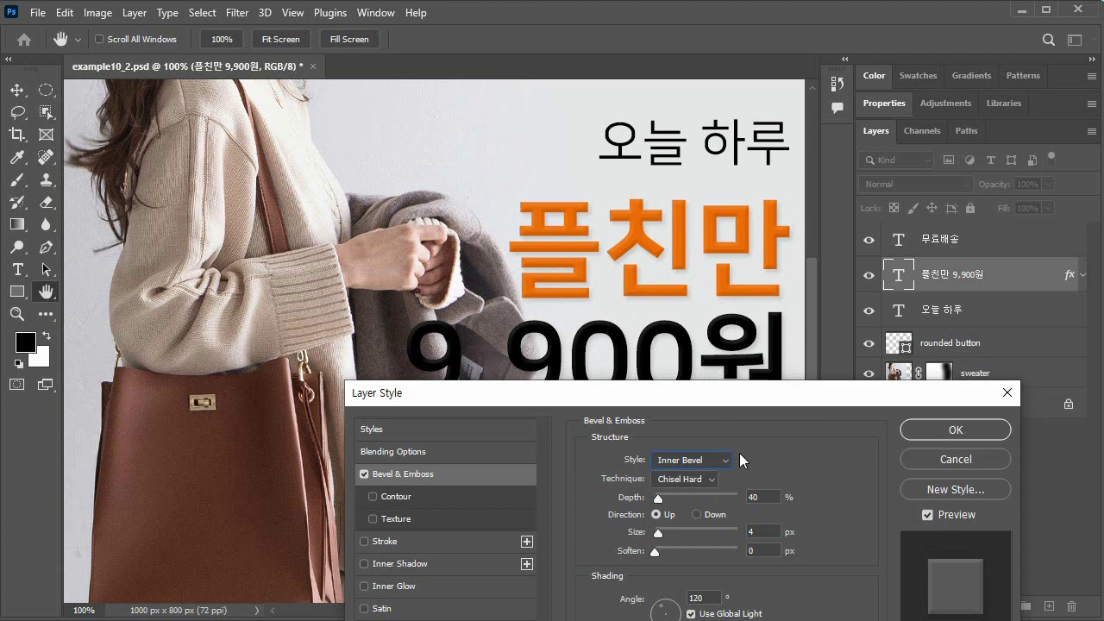
left_click(725, 461)
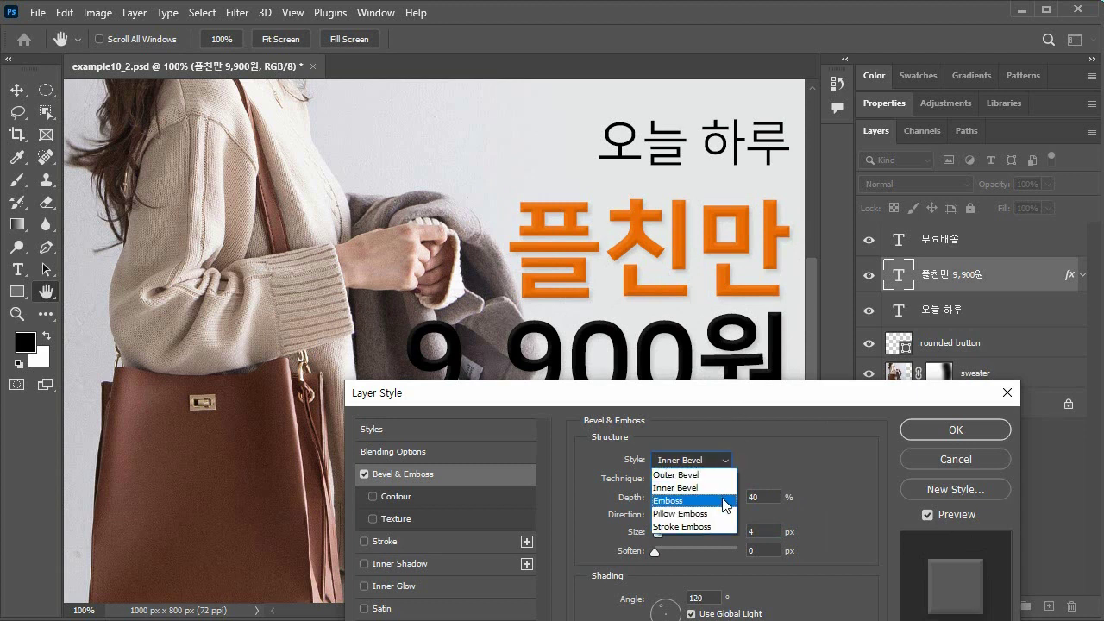
left_click(781, 459)
double_click(764, 499)
type("50")
key("Return")
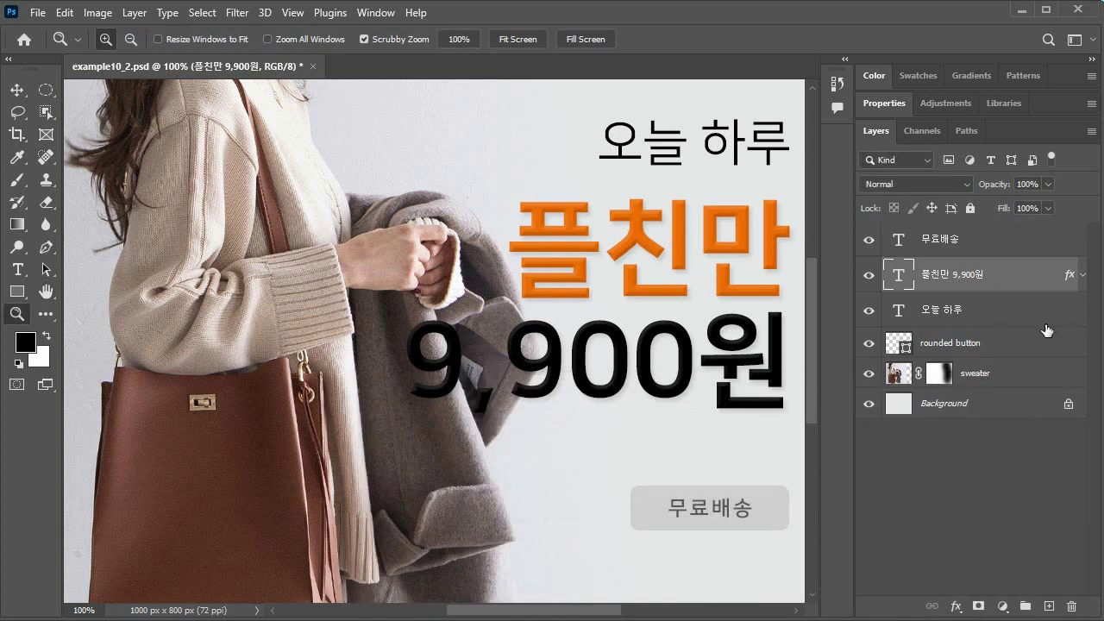
Expand the effects of the 플친만 9,900원 layer and delete its Drop Shadow effect.
left_click(1081, 276)
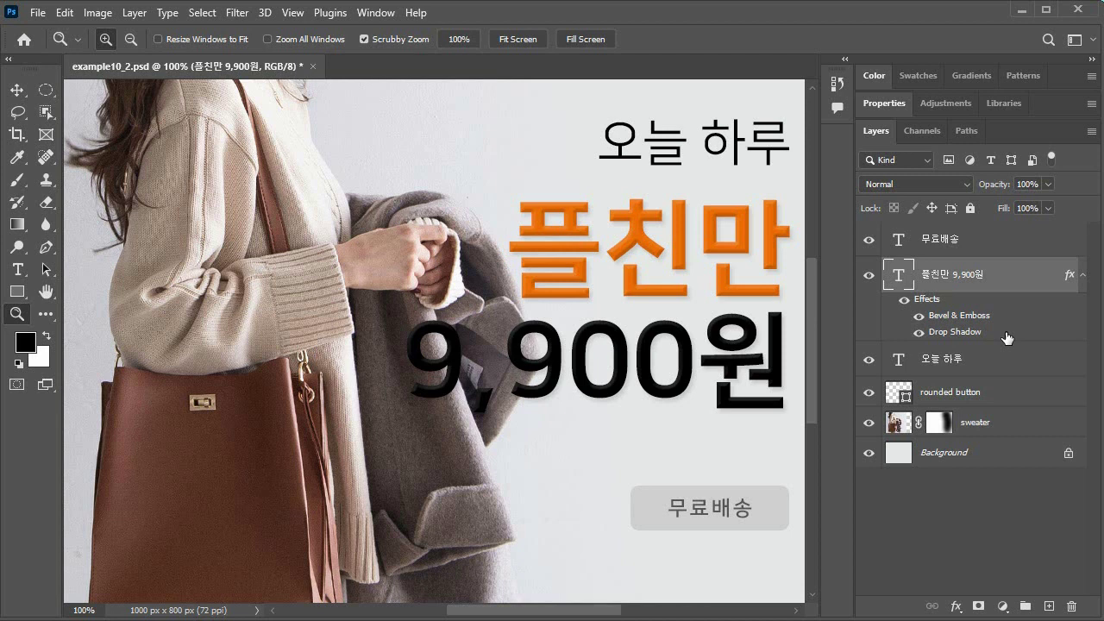
left_click_drag(1008, 337, 1073, 607)
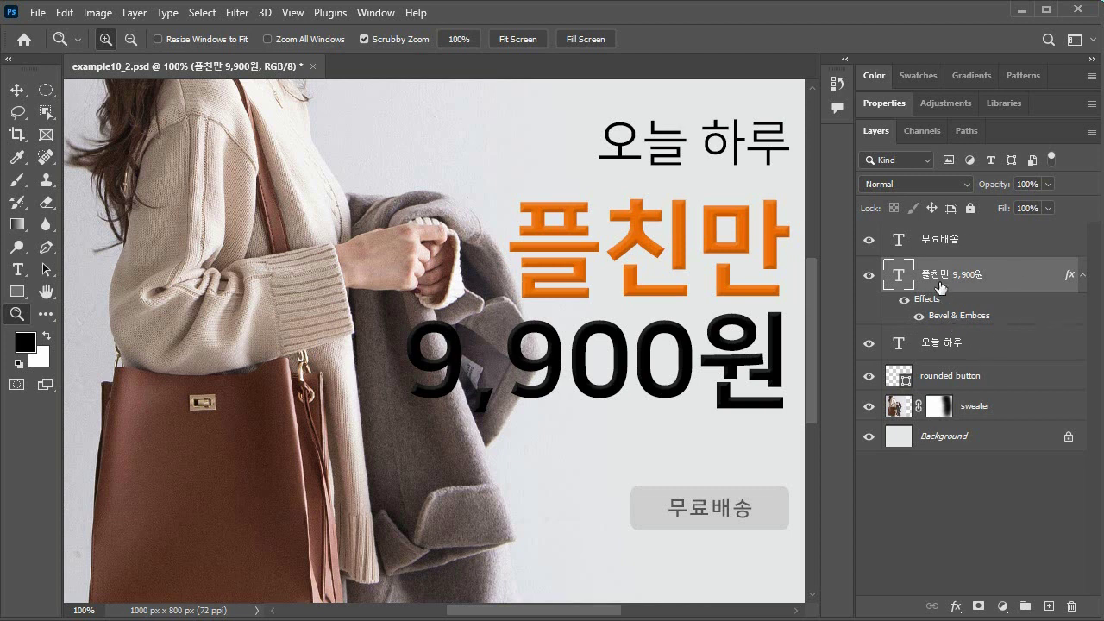
Add a Stroke effect to the 플친만 9,900원 layer with a size of 5 px, keeping the text in view.
double_click(1014, 279)
left_click_drag(794, 399, 809, 172)
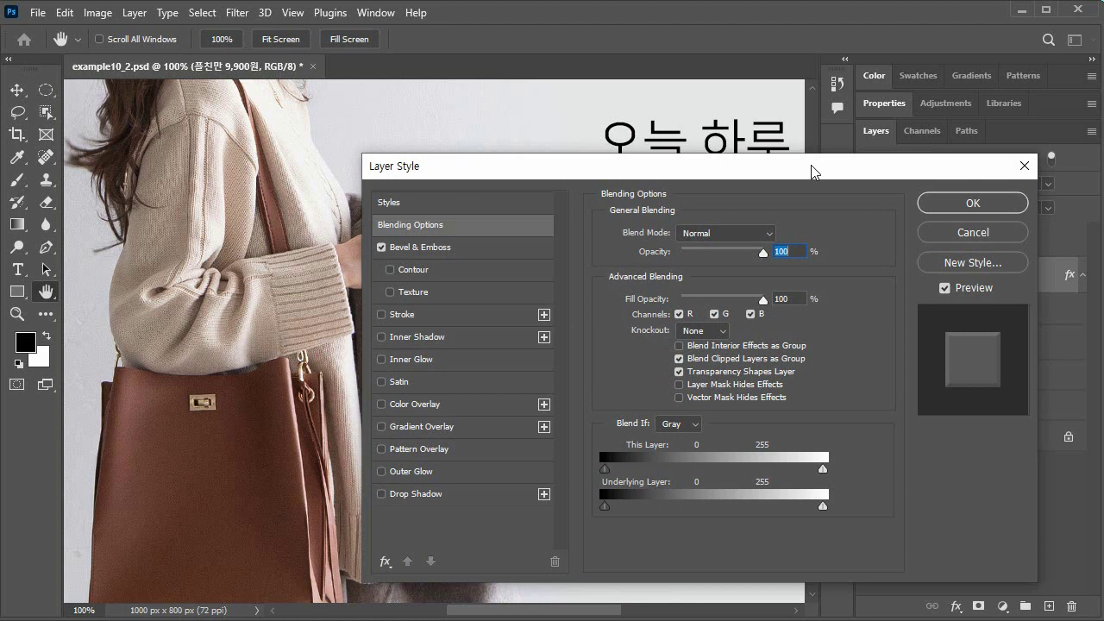
left_click_drag(570, 166, 575, 317)
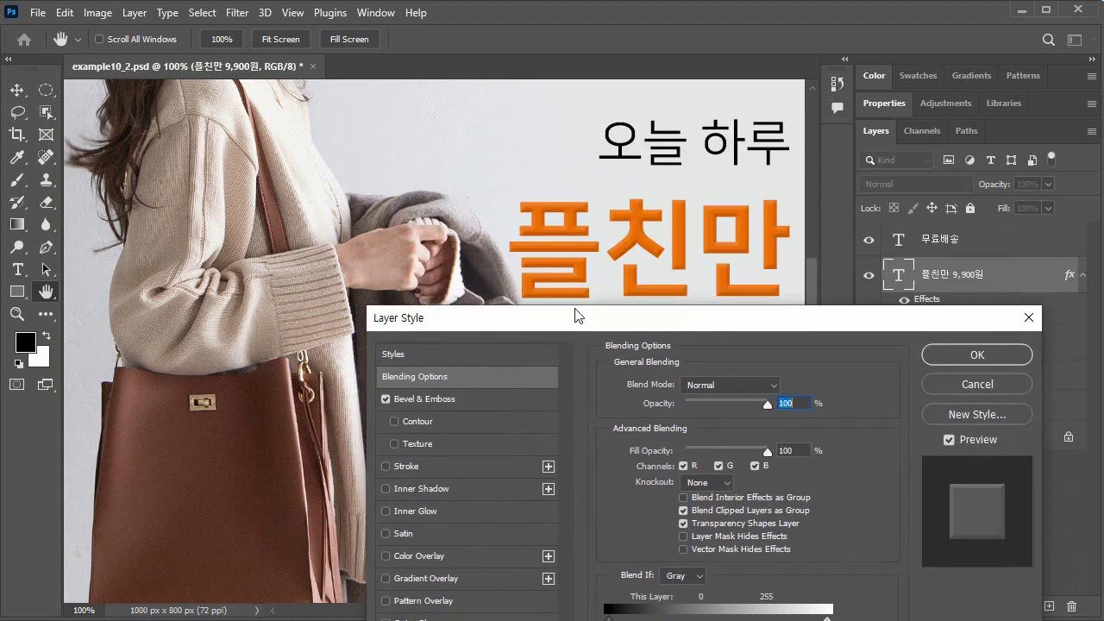
left_click(387, 467)
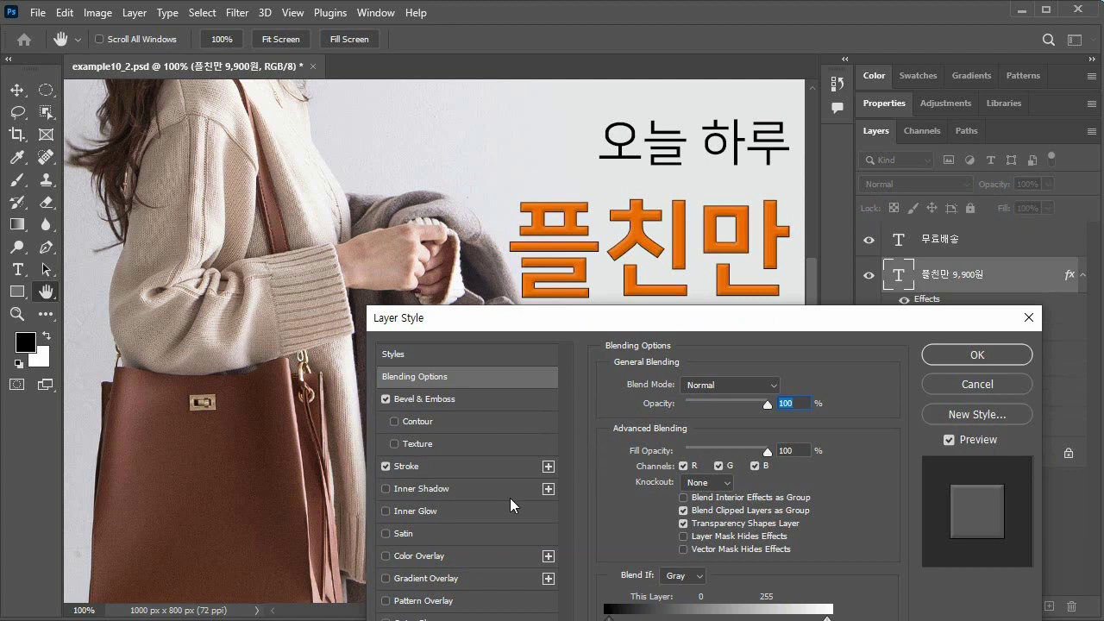
left_click(468, 466)
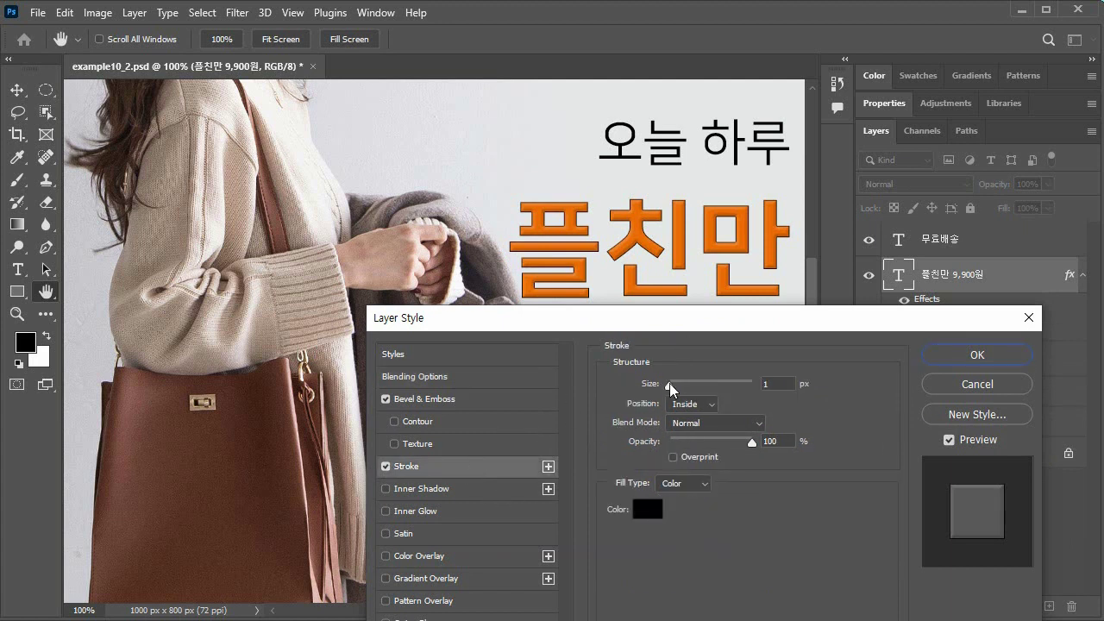
left_click_drag(716, 325, 705, 356)
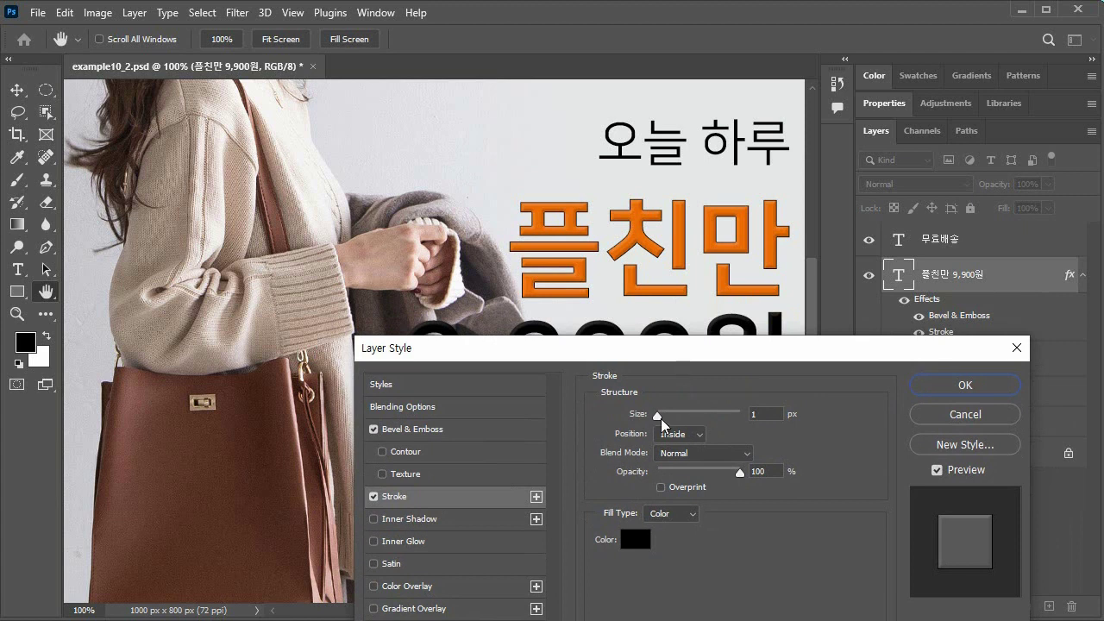
left_click_drag(774, 415, 735, 413)
type("5")
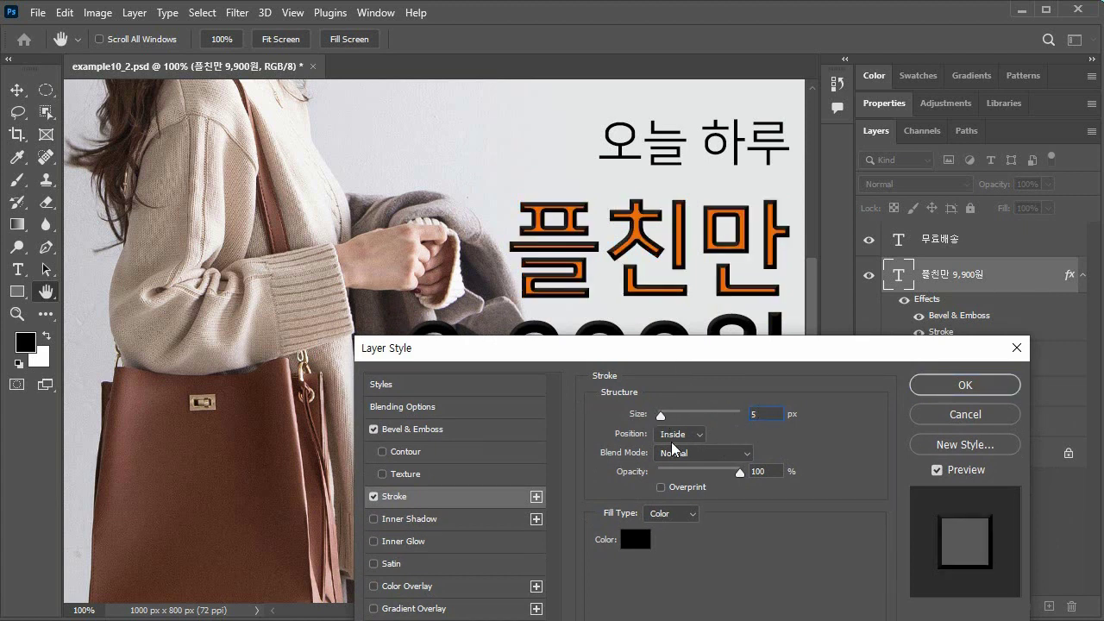
Compare the Outside and Center stroke positions on the text and settle on Outside.
left_click(700, 436)
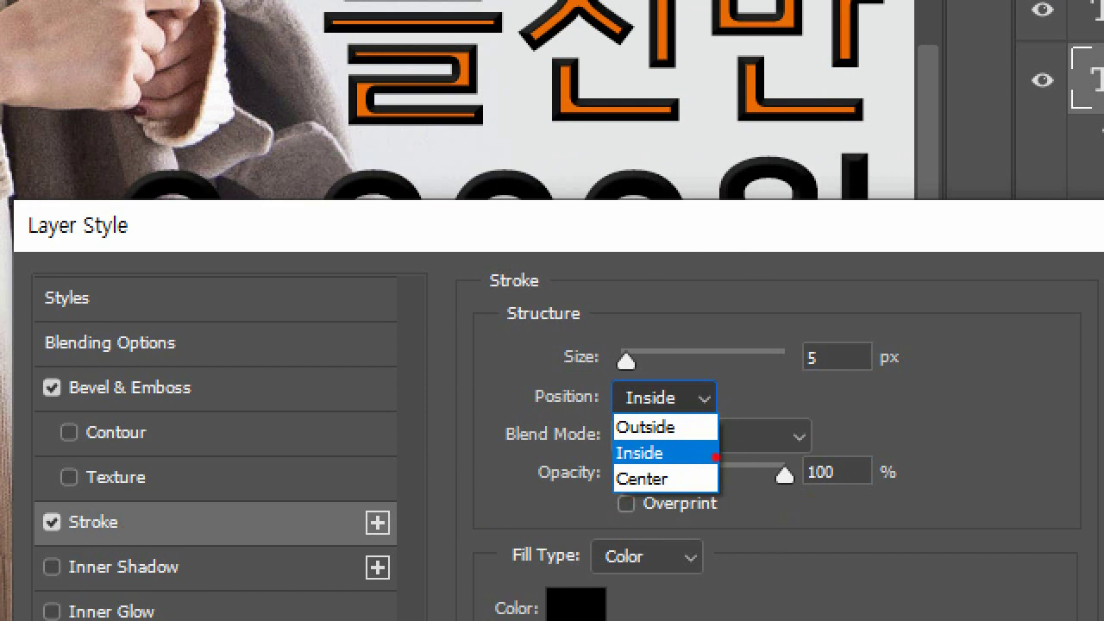
left_click(701, 452)
left_click(700, 403)
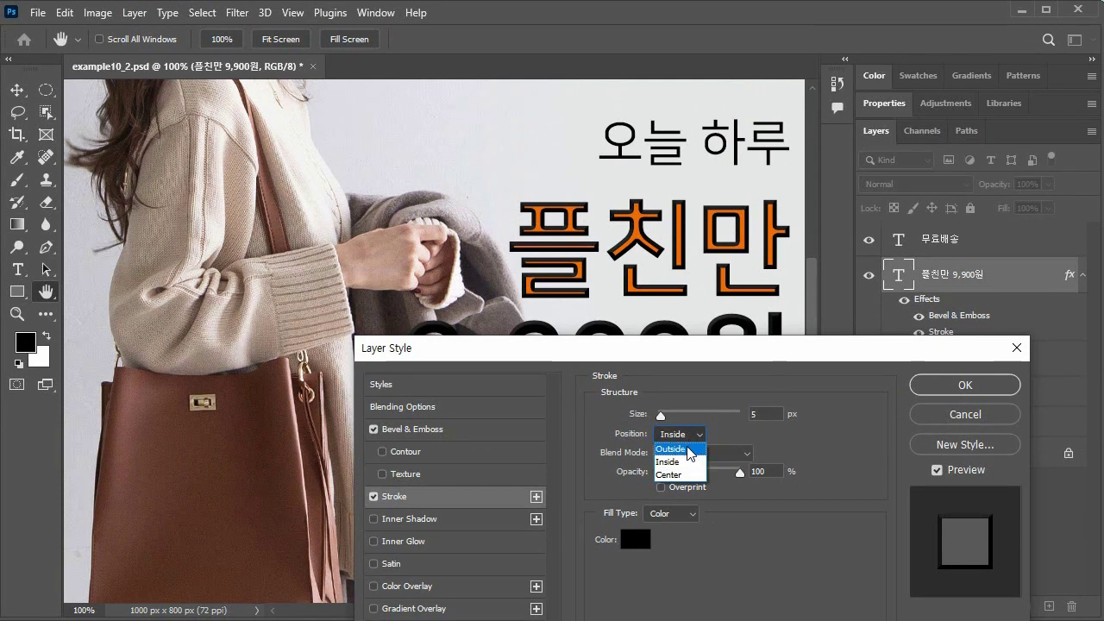
left_click(688, 449)
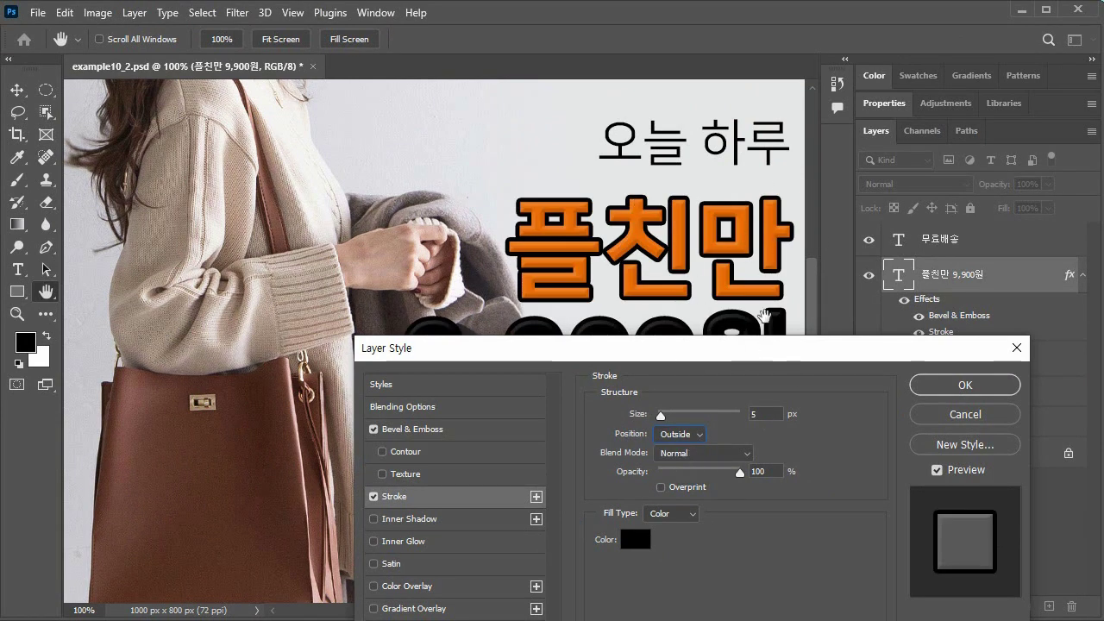
left_click(694, 434)
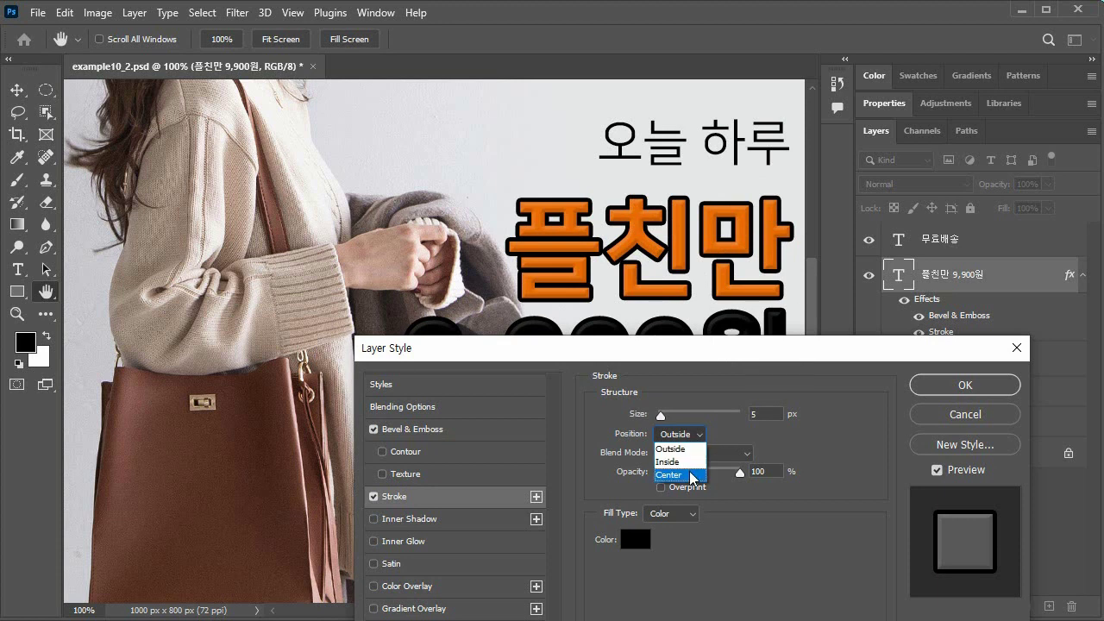
left_click(690, 475)
double_click(759, 414)
left_click(691, 436)
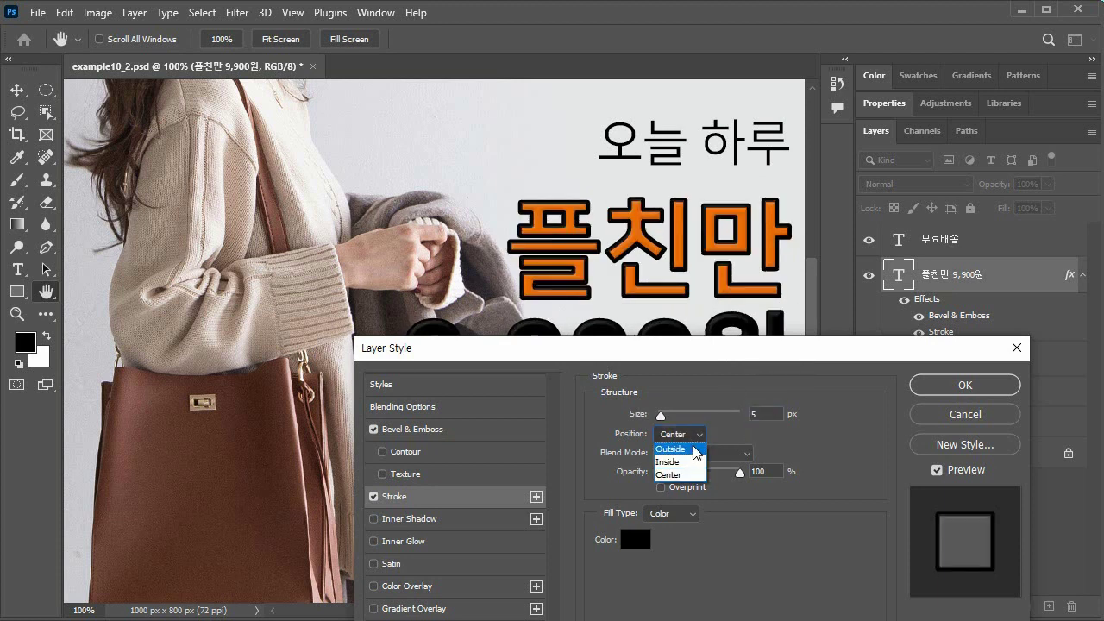
left_click(681, 448)
Set the text's stroke size to 3 px, lower its opacity to 12% and apply the layer style.
type("2")
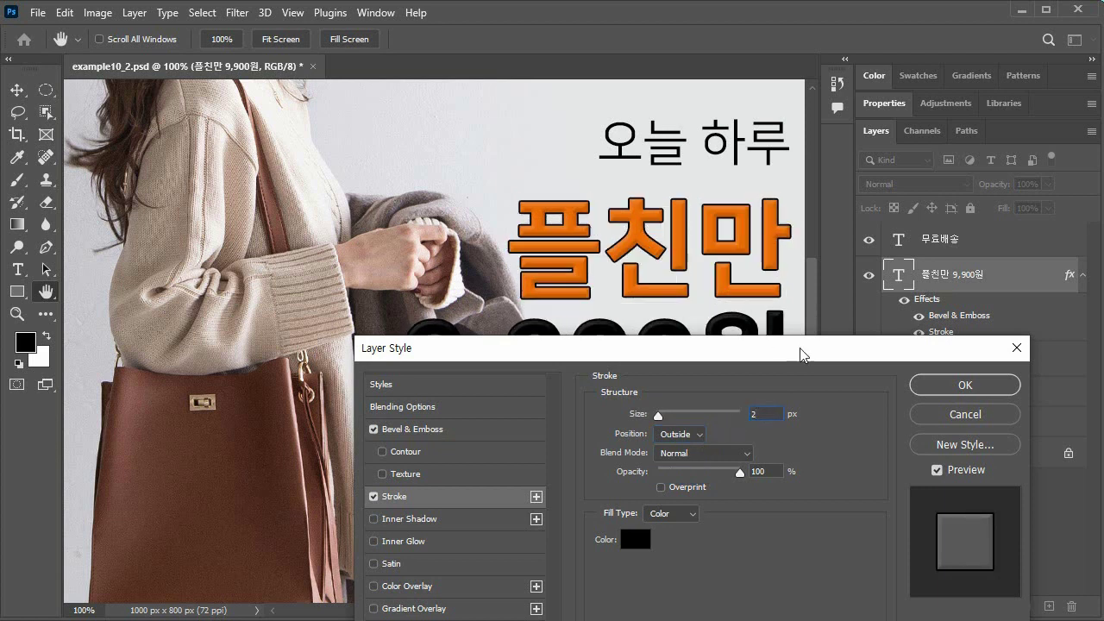
double_click(757, 414)
type("3")
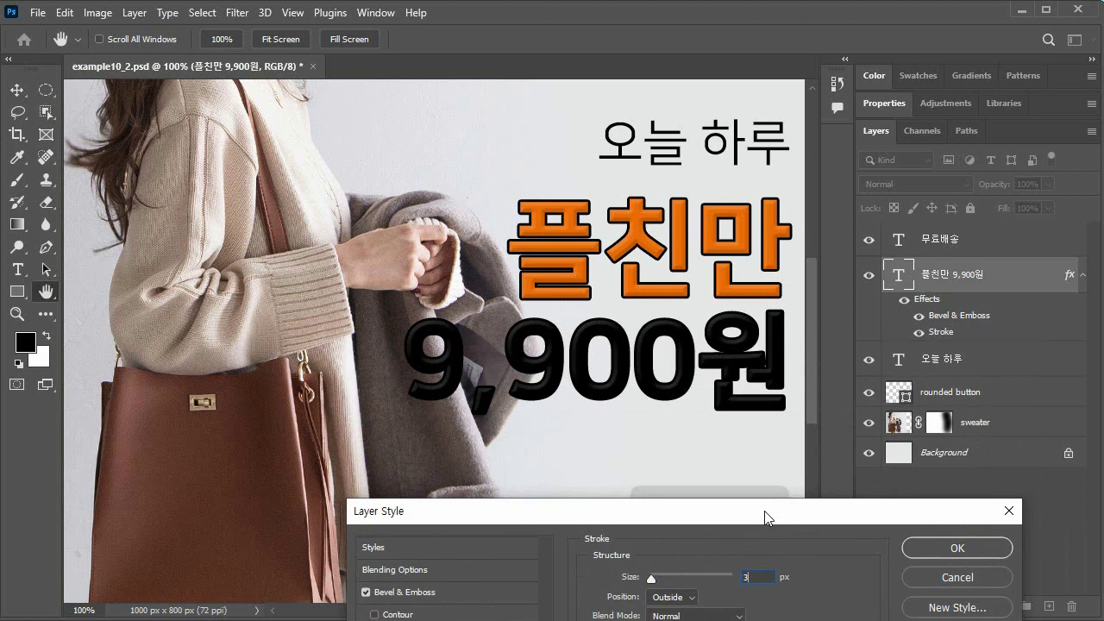
left_click_drag(767, 518, 720, 361)
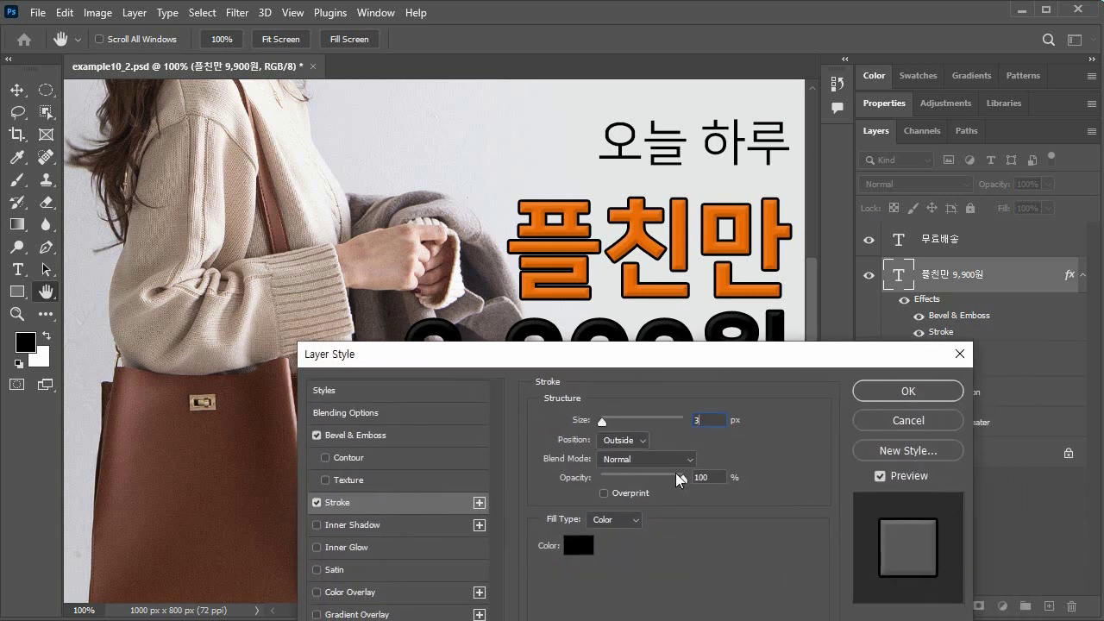
left_click_drag(684, 476, 612, 476)
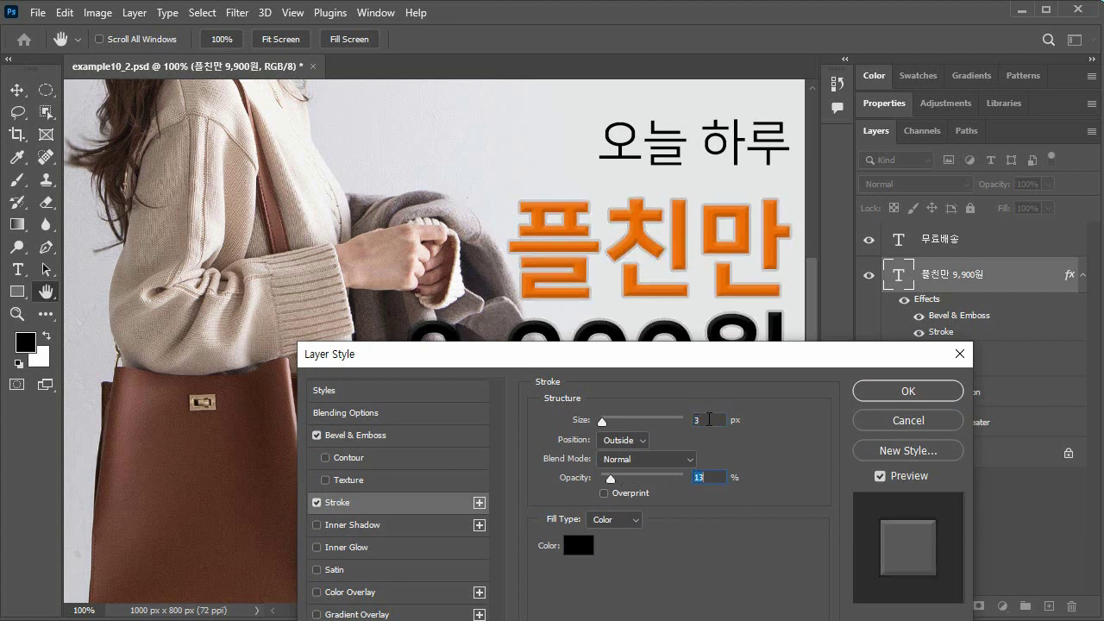
type("12")
left_click(934, 392)
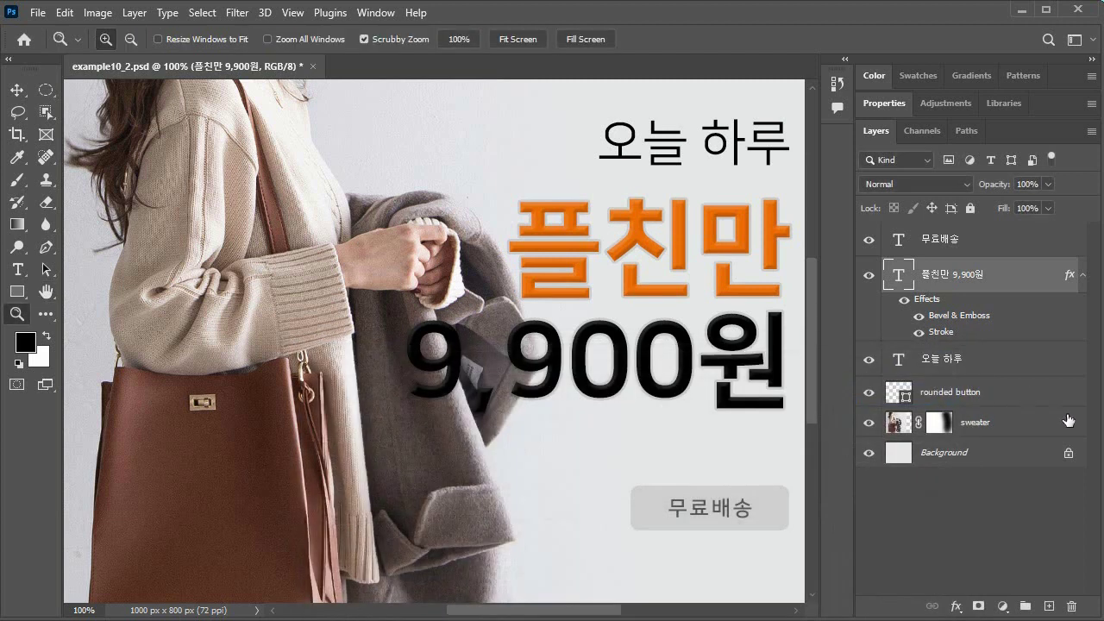
Toggle the text's effects off and on, first all together and then Bevel & Emboss and Stroke individually, to compare the look.
left_click(904, 301)
left_click(904, 302)
left_click(903, 302)
left_click(904, 302)
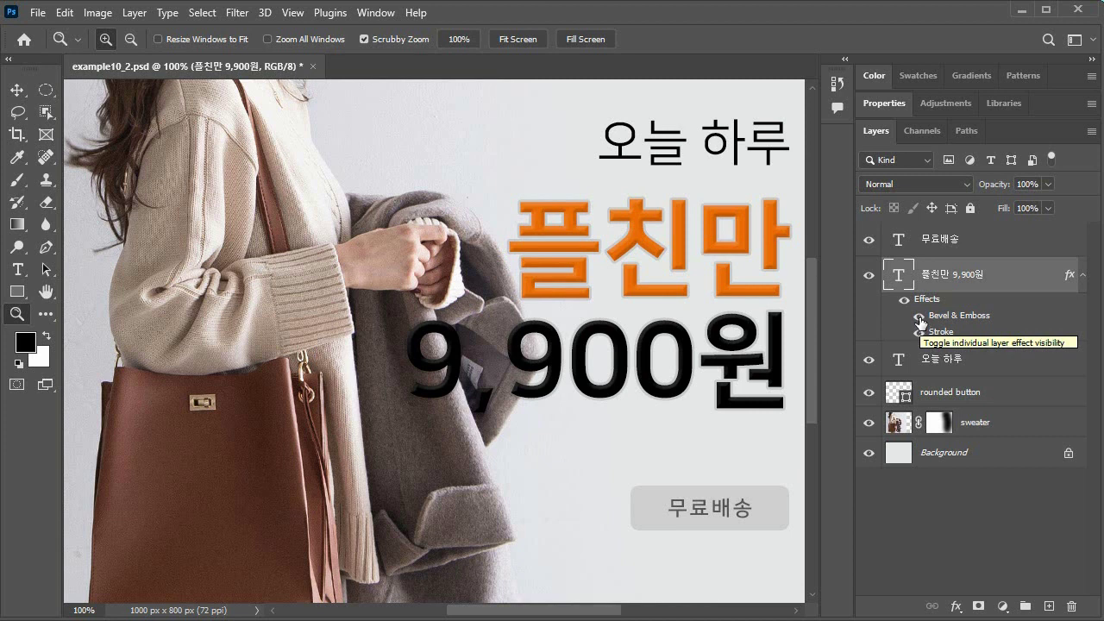
left_click(918, 318)
left_click(919, 318)
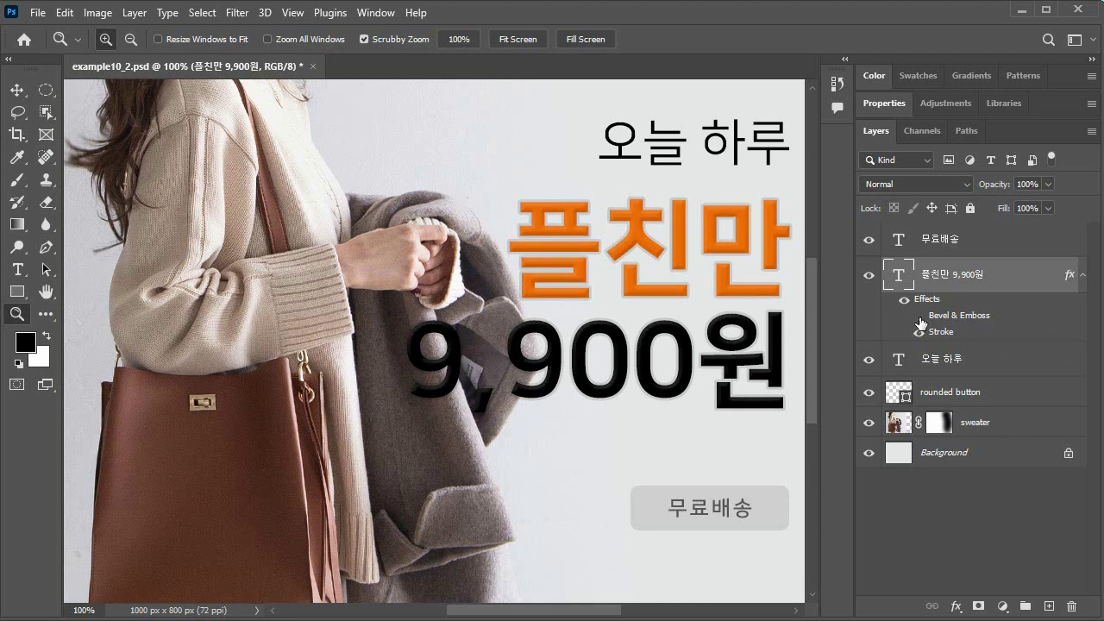
left_click(919, 333)
left_click(919, 334)
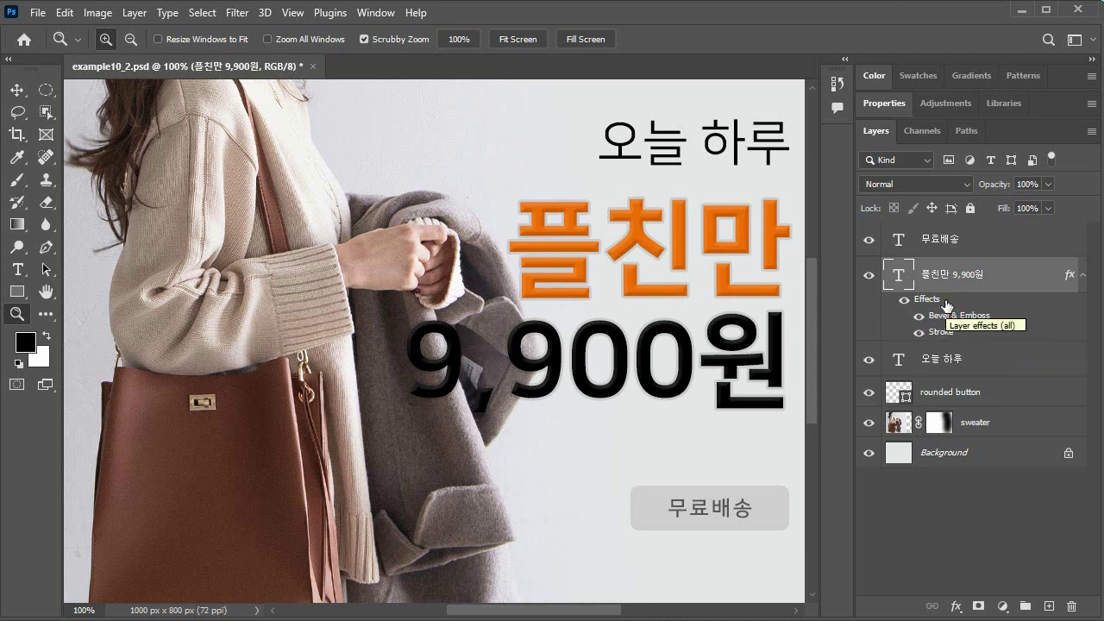
Detach the Layers panel over the canvas and enlarge it until every layer shows.
left_click_drag(869, 132, 280, 32)
left_click_drag(380, 516, 379, 223)
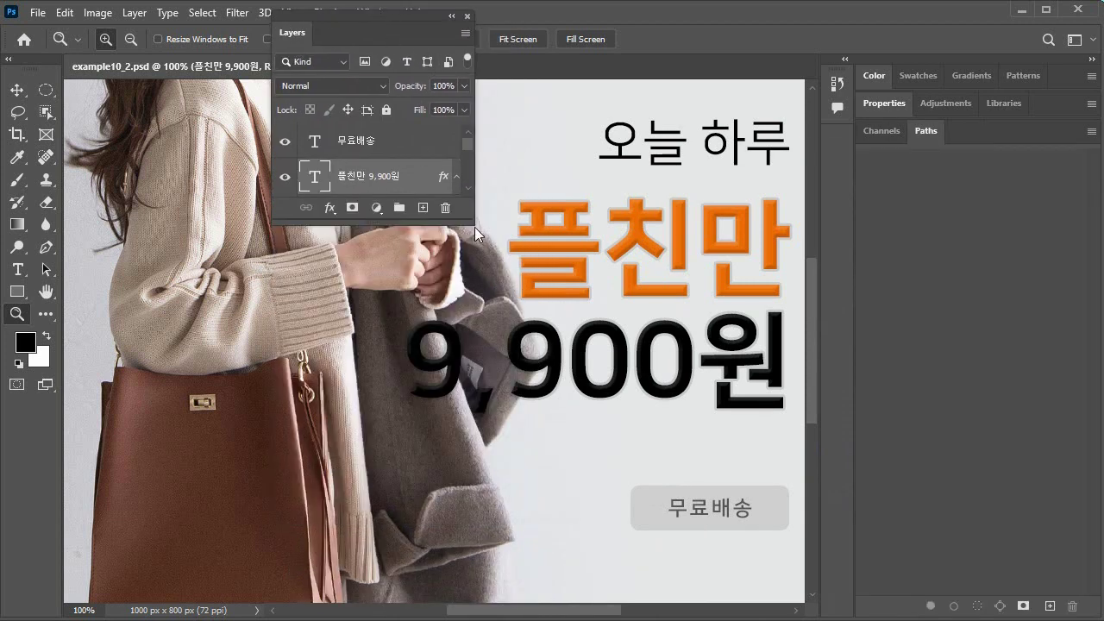
left_click_drag(472, 217, 496, 532)
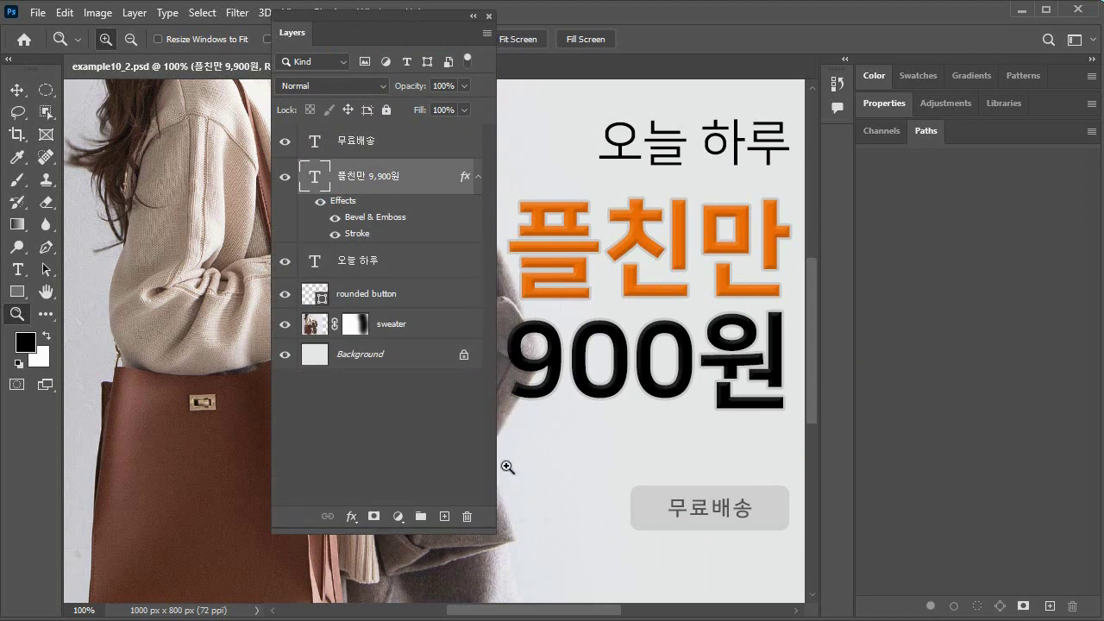
Copy the layer style of the 플친만 9,900원 layer and collapse its effects list.
right_click(366, 208)
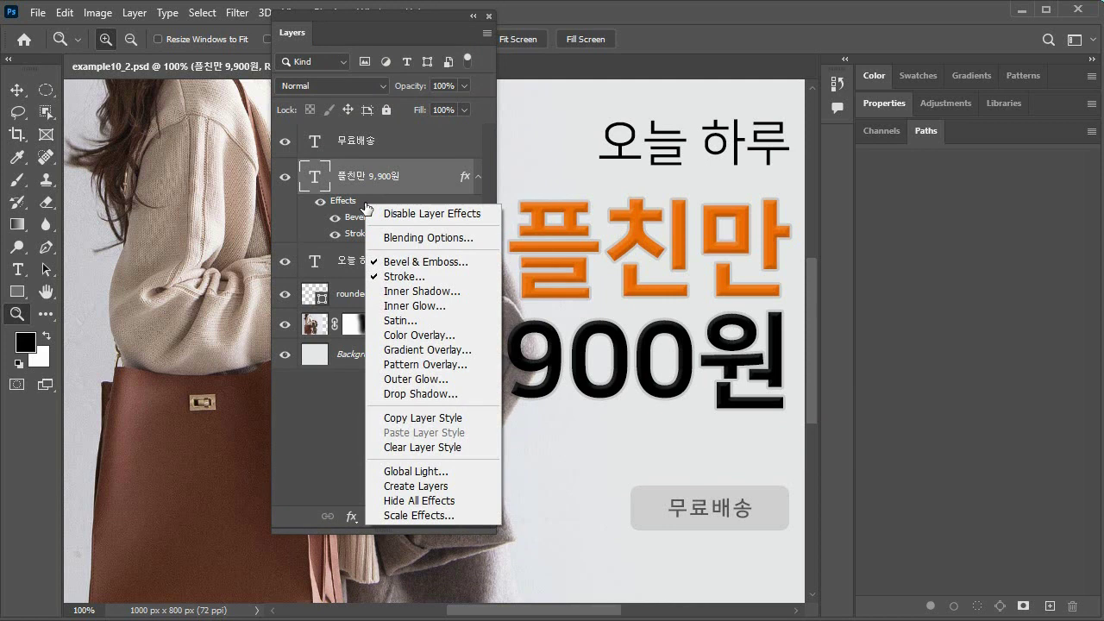
left_click(426, 418)
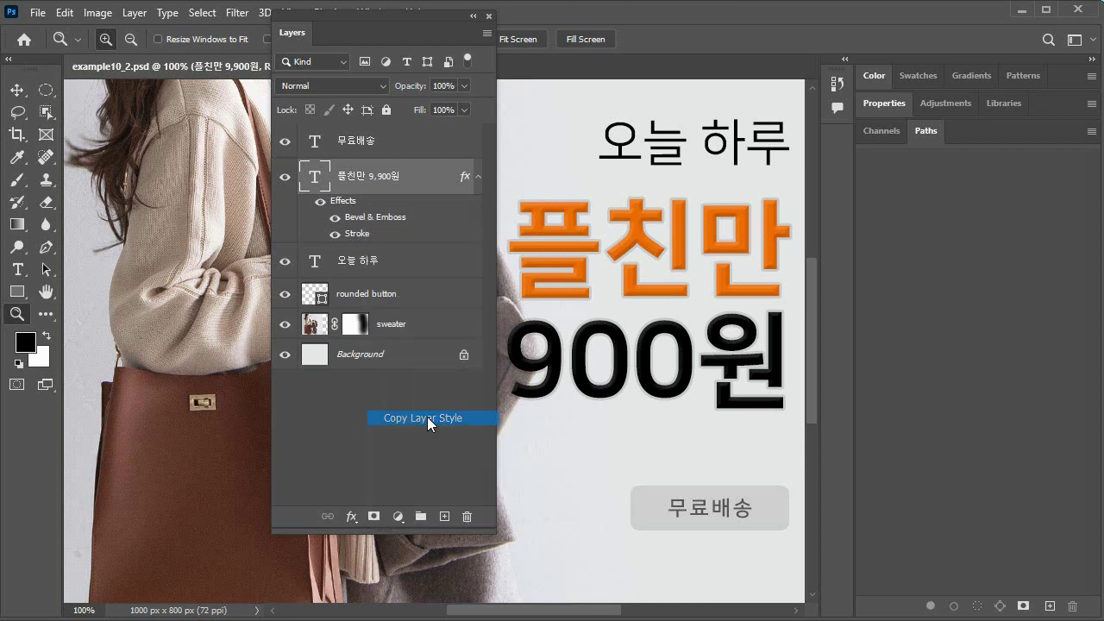
left_click(477, 177)
left_click(391, 218)
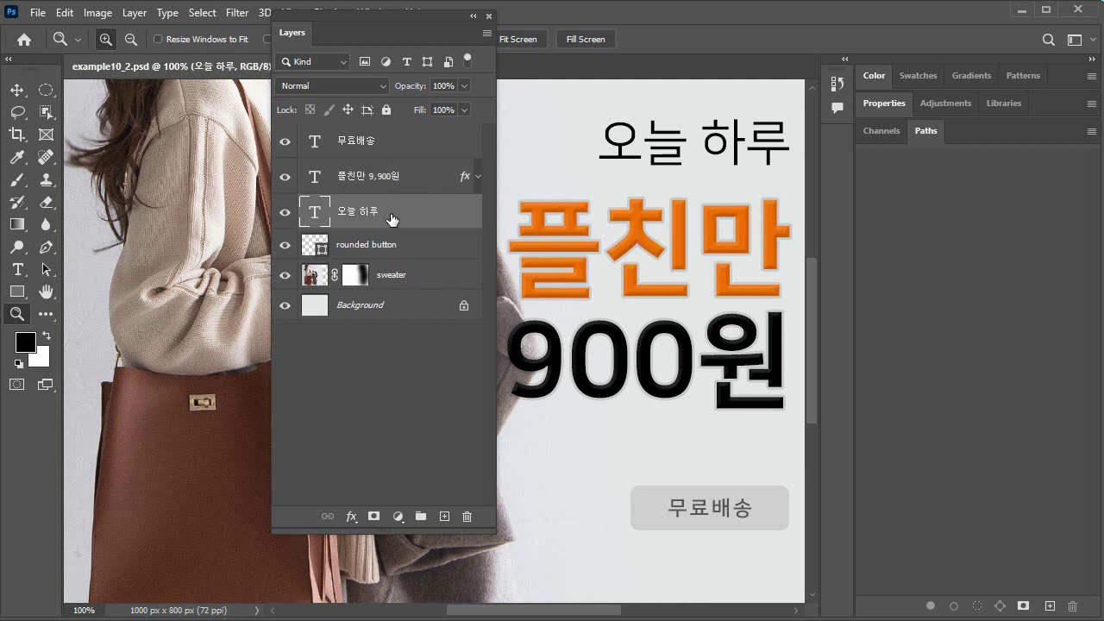
right_click(394, 216)
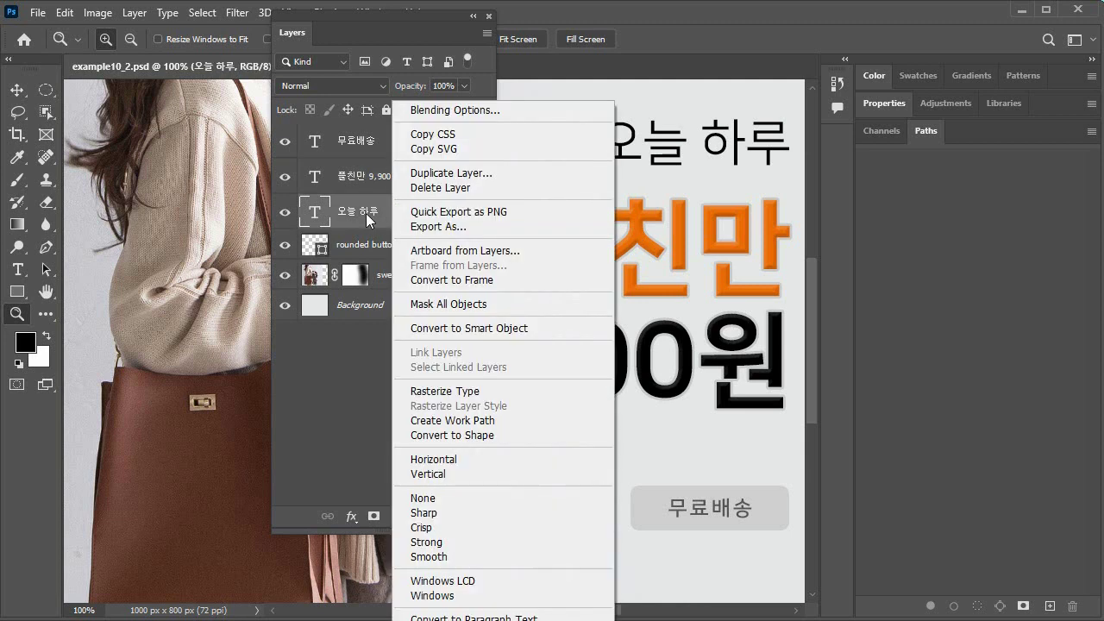
left_click(369, 217)
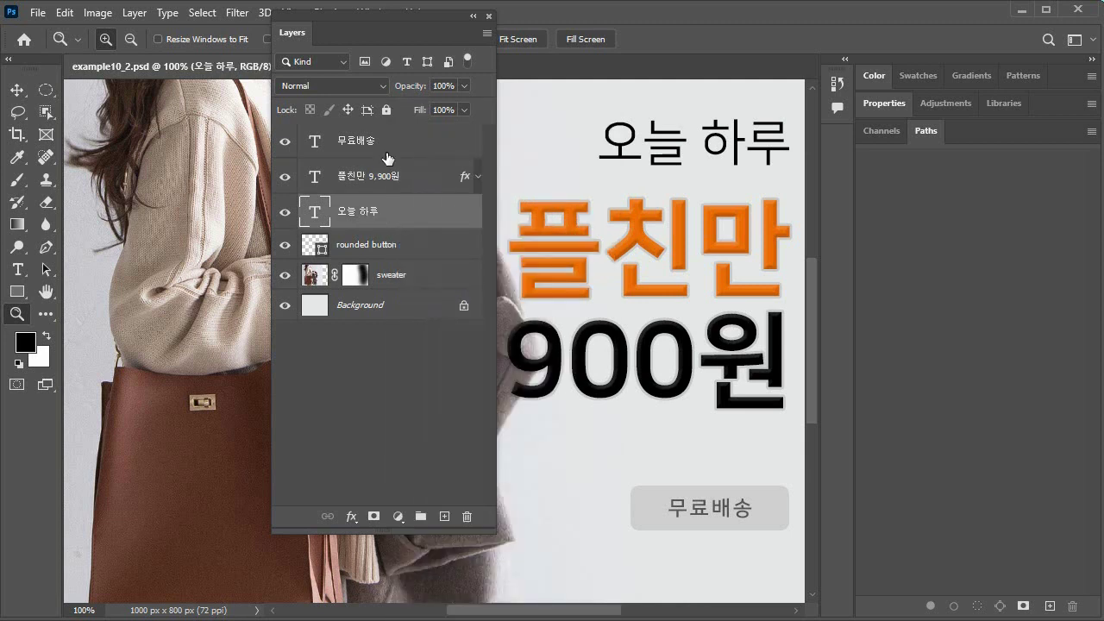
Paste the copied layer style onto the rounded button layer.
left_click(423, 249)
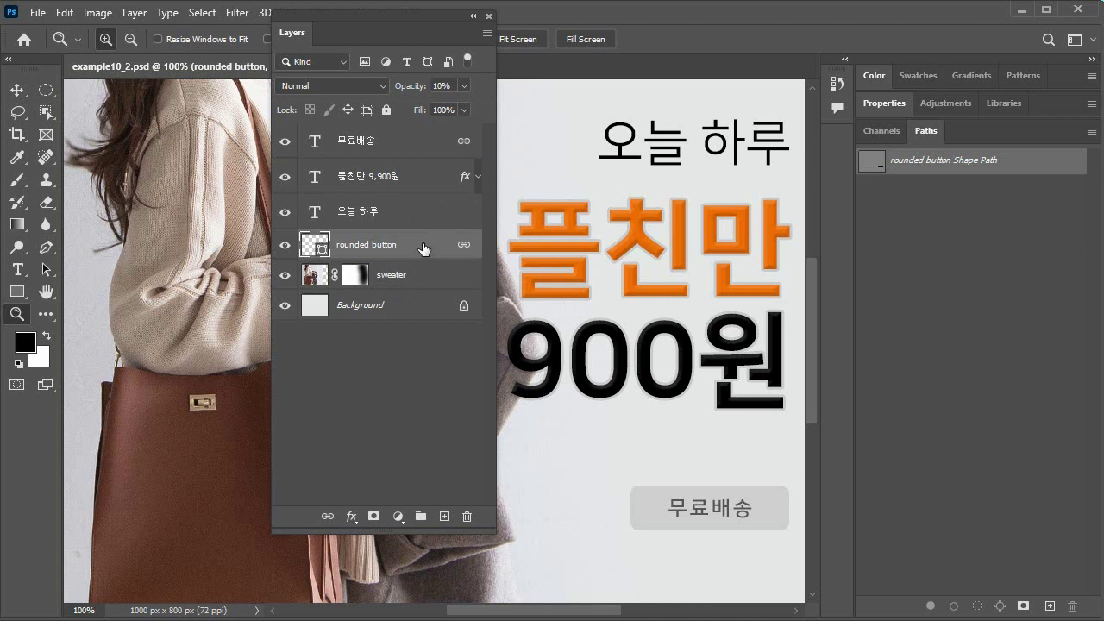
right_click(428, 246)
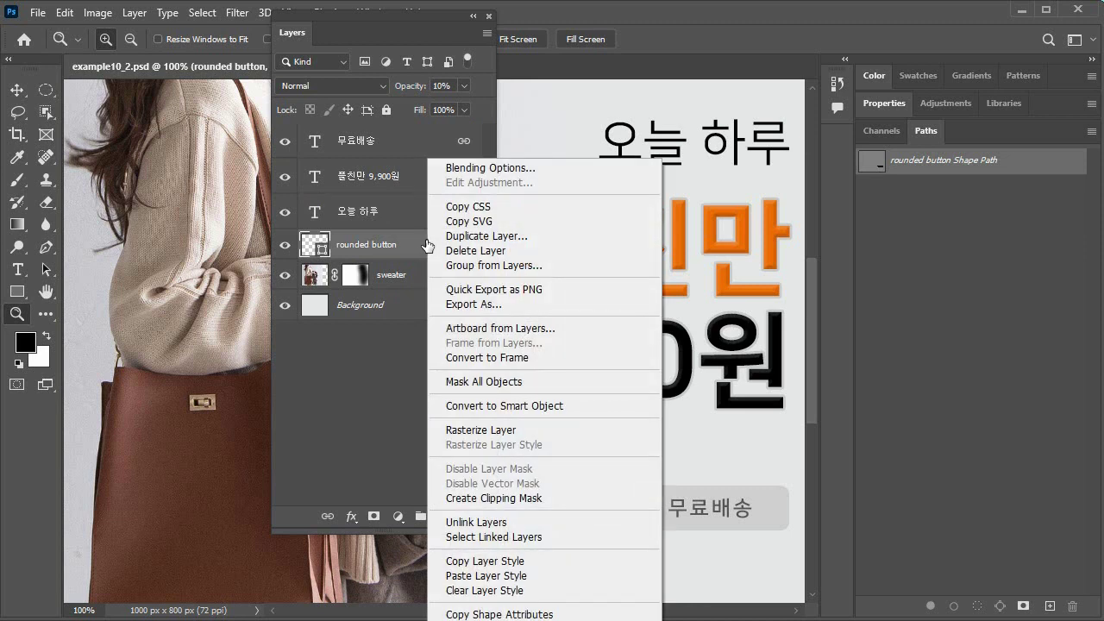
left_click(515, 576)
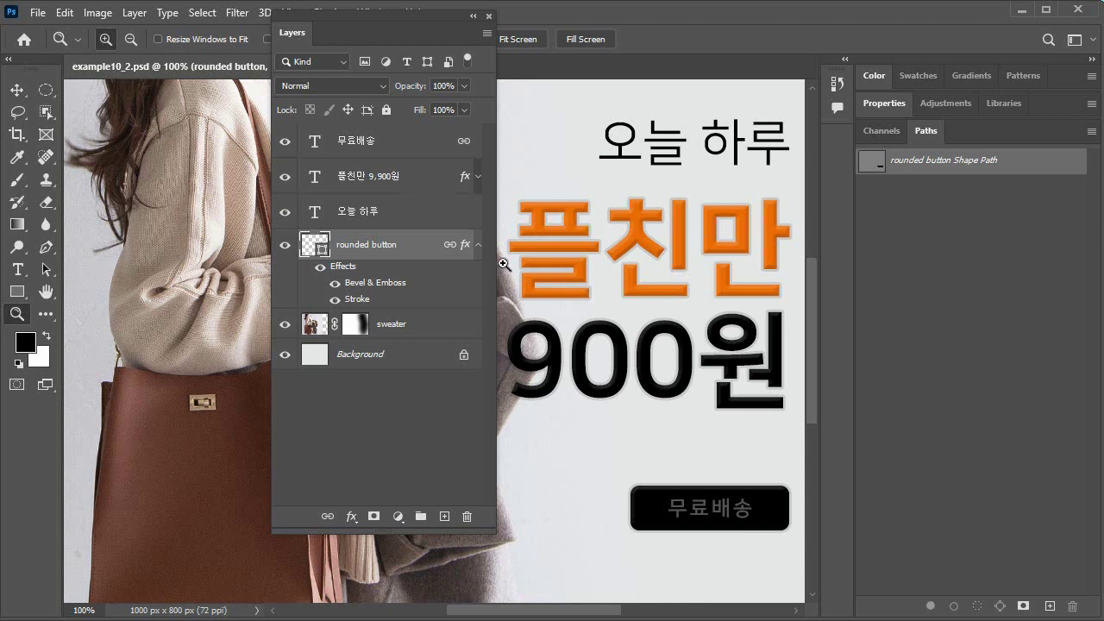
Collapse and re-expand the rounded button layer's effects list, and delete its Stroke and Bevel & Emboss effects.
left_click(479, 245)
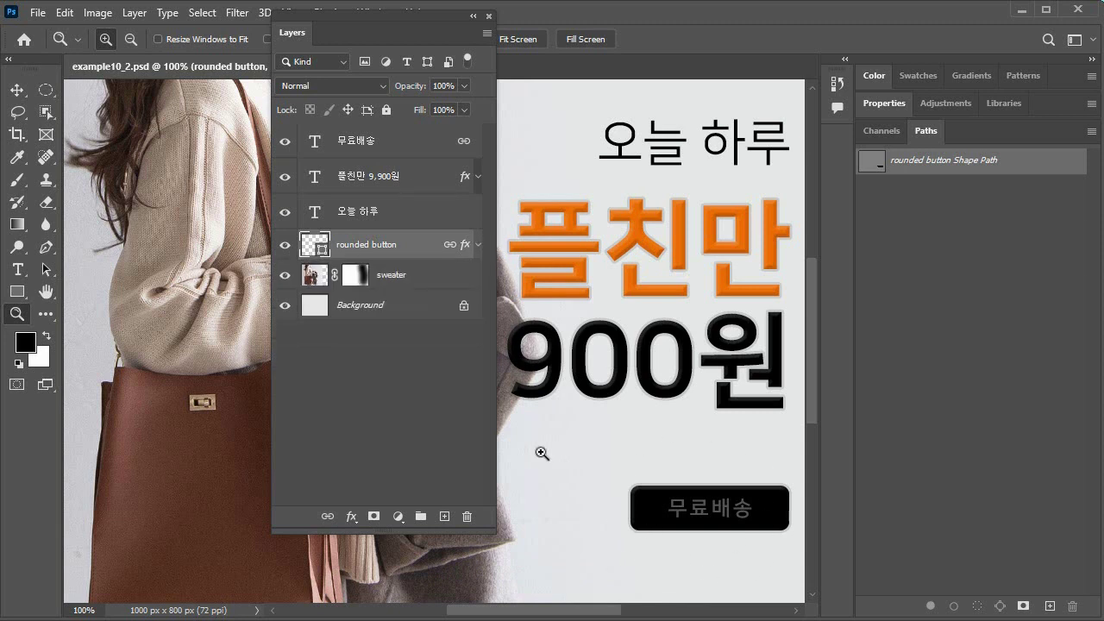
left_click(478, 246)
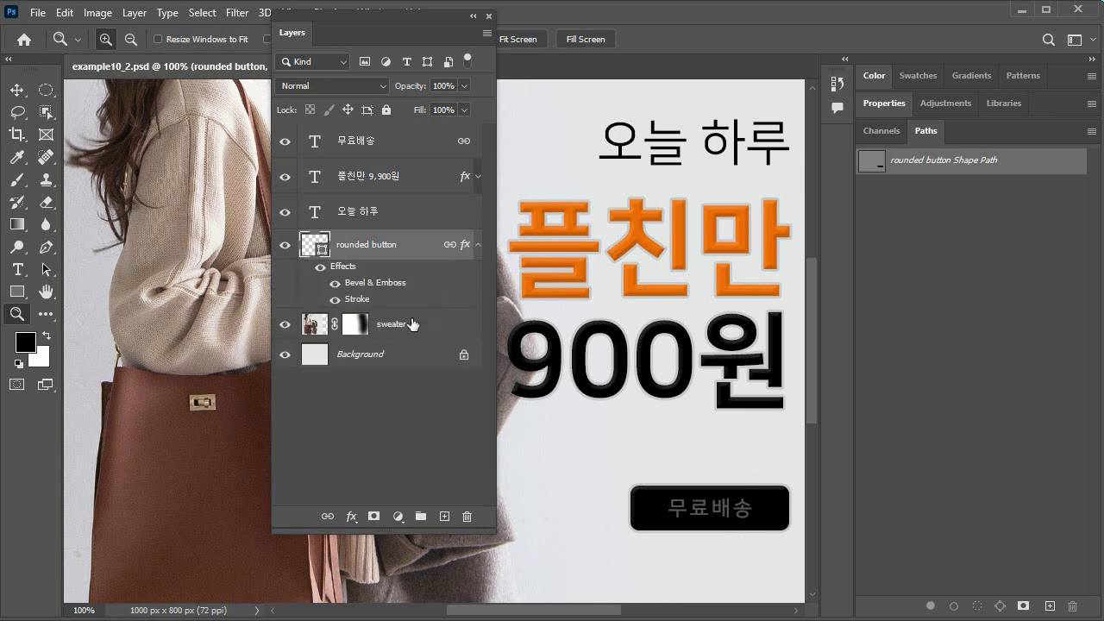
mouse_move(402, 307)
left_mouse_down()
mouse_move(449, 362)
mouse_move(466, 516)
left_mouse_up()
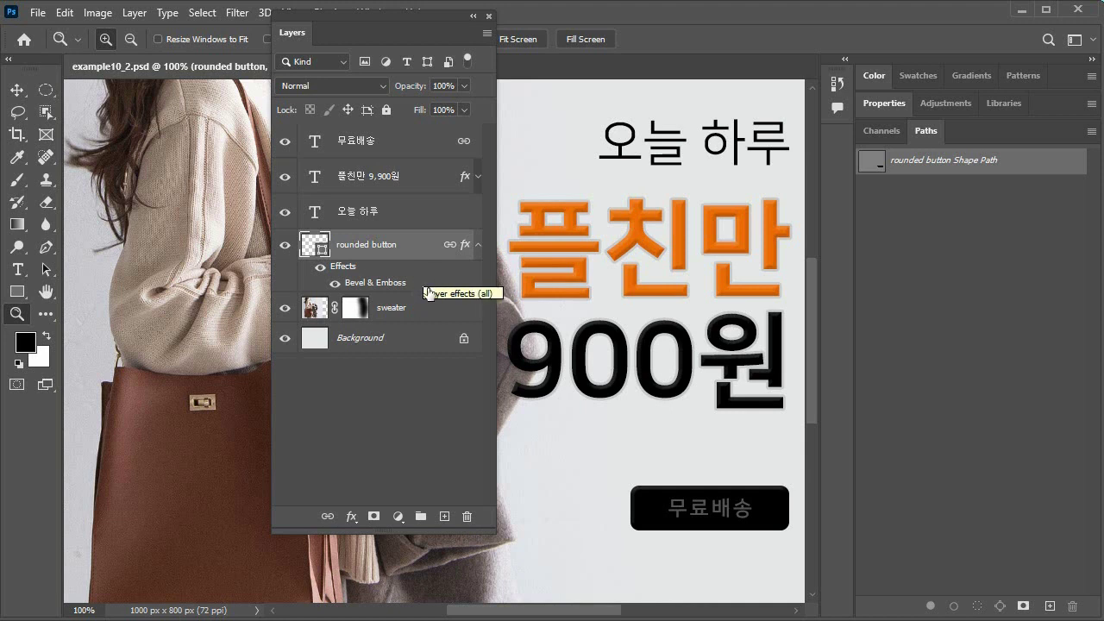
left_click_drag(426, 286, 468, 514)
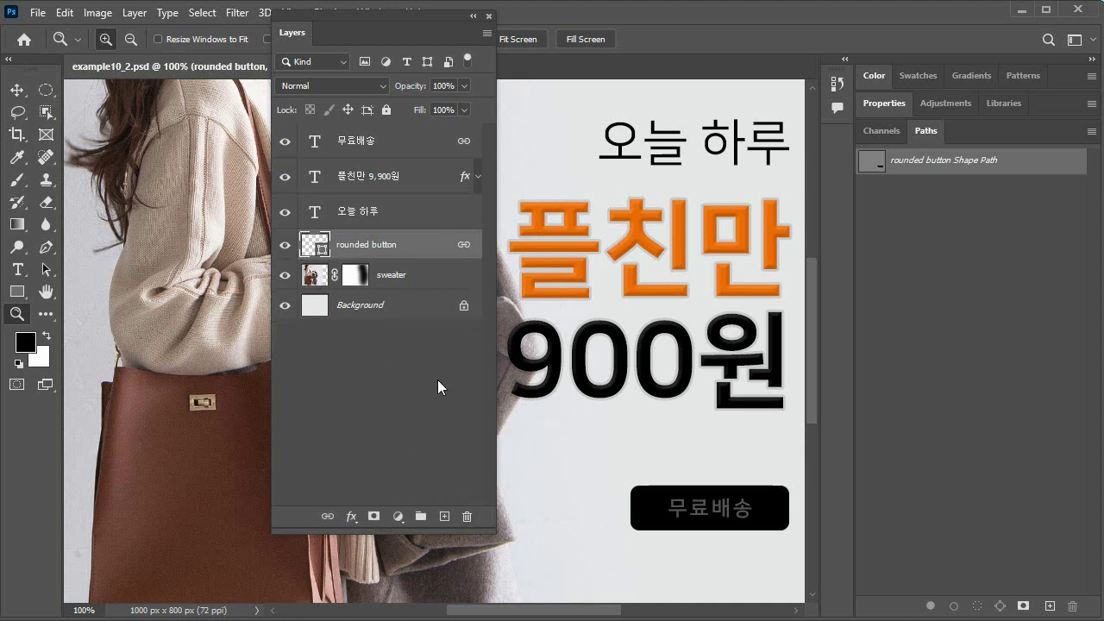
Undo the effect deletions and the pasted layer style on the rounded button layer, returning its opacity to 10%.
left_click(21, 90)
key("ctrl")
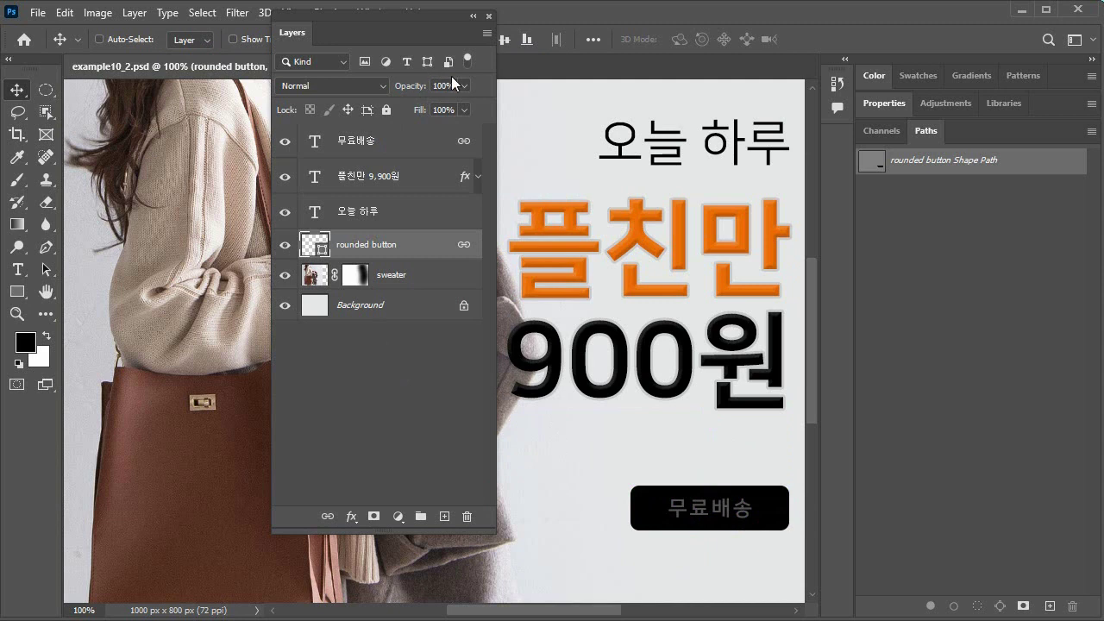
key("ctrl")
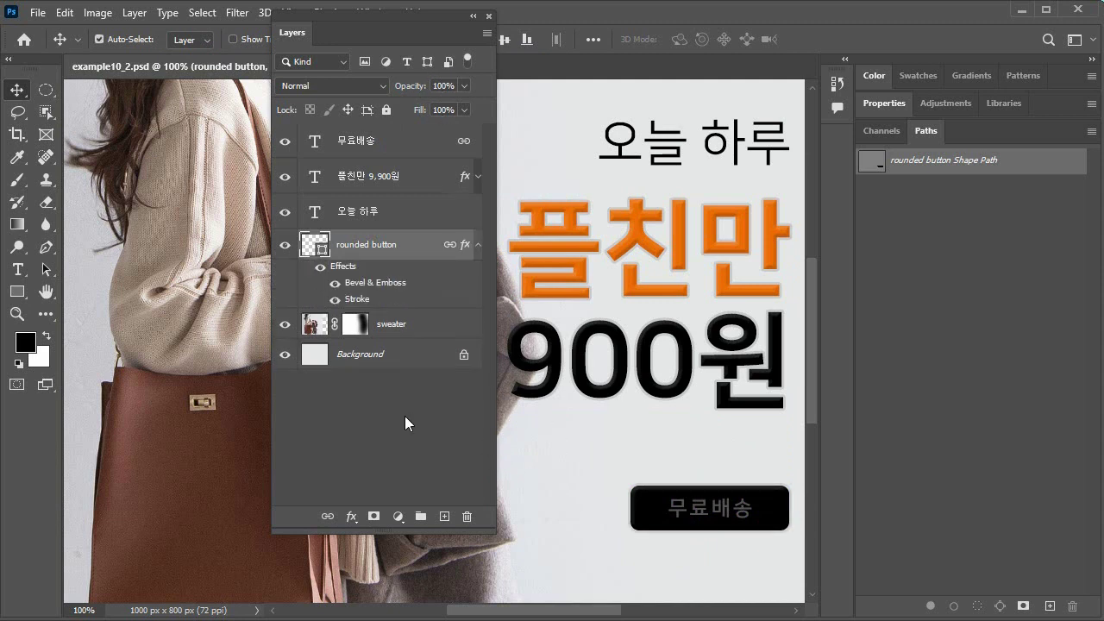
key("1")
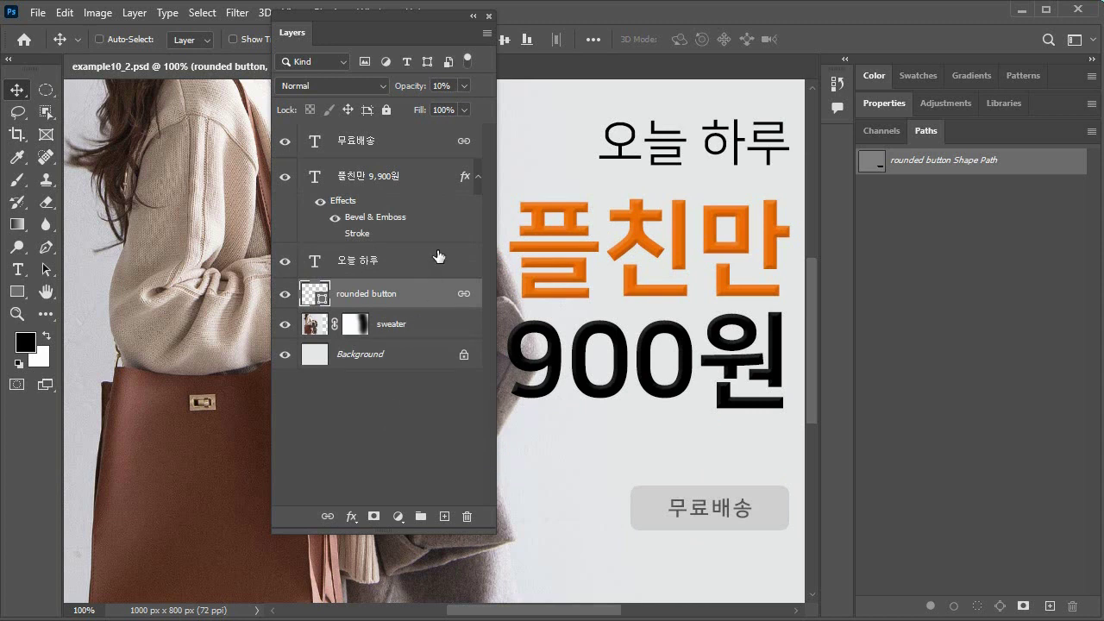
Dock the Layers panel back between Properties and Paths, and collapse the Paths group so all layers show.
left_click_drag(354, 29, 997, 122)
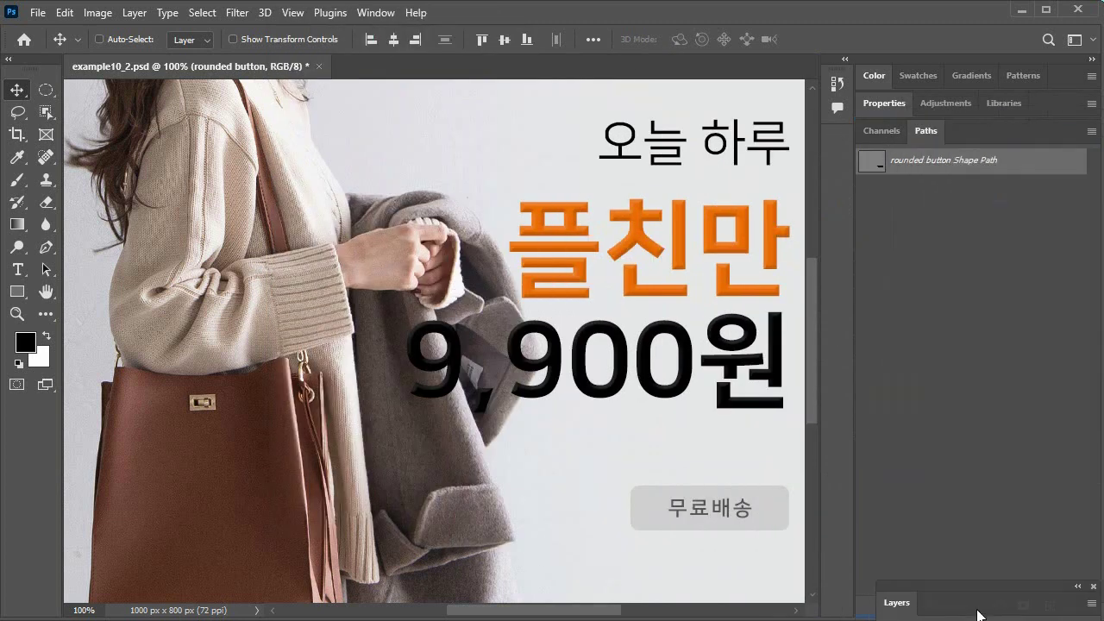
left_click_drag(1005, 218, 1010, 121)
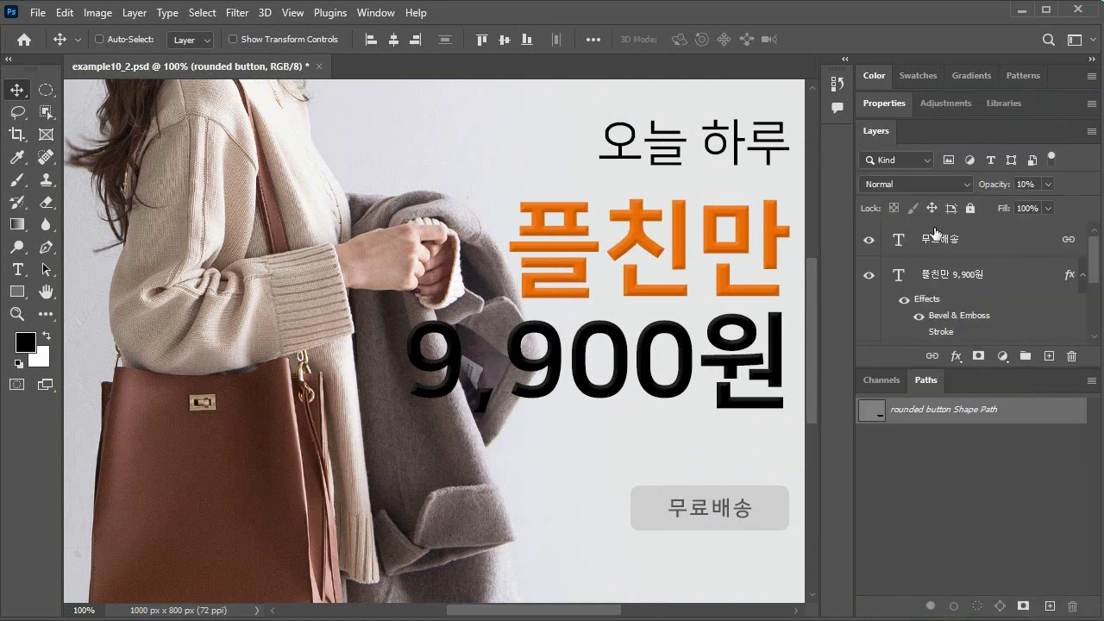
double_click(924, 383)
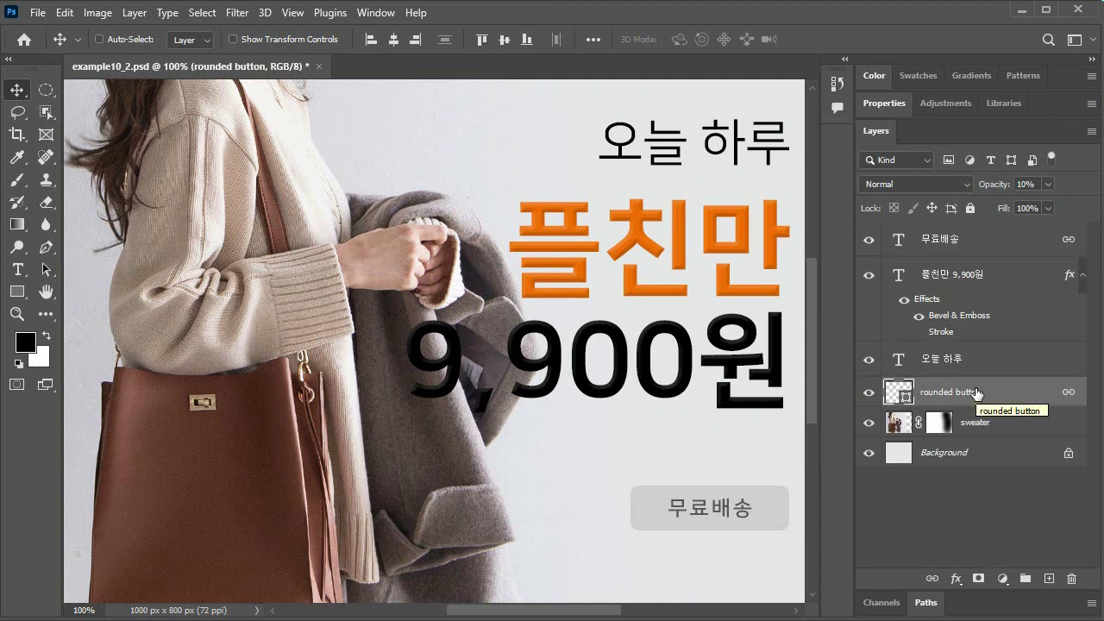
Turn the 플친만 9,900원 layer's Stroke back on, and try its layer opacity down to 14% before returning it to 100%.
left_click(918, 331)
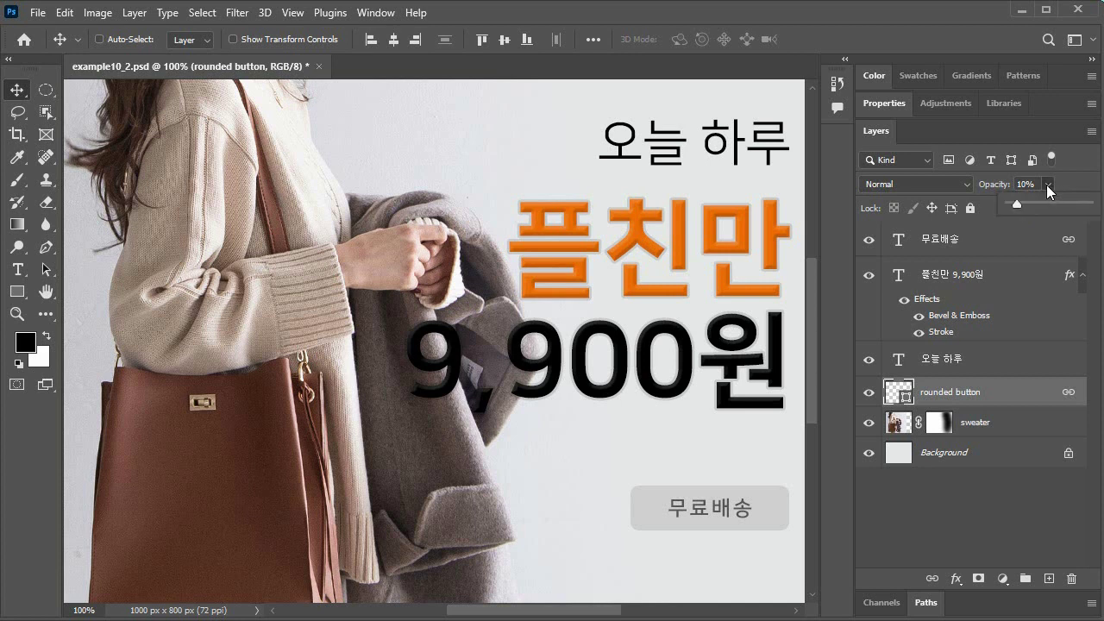
left_click(1004, 510)
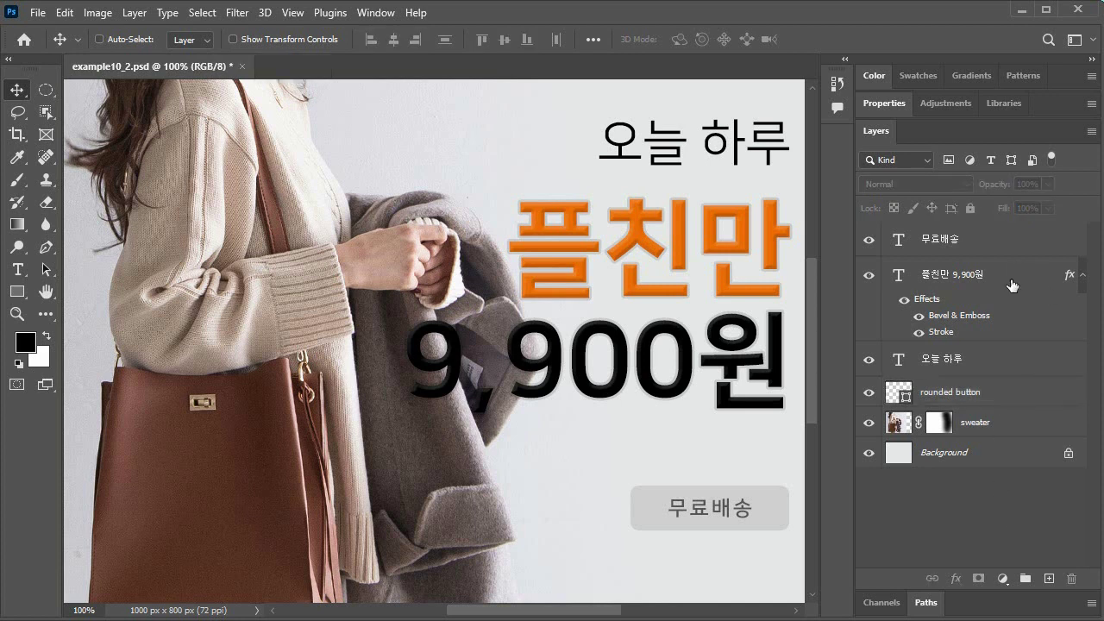
left_click(1010, 283)
left_click(1048, 185)
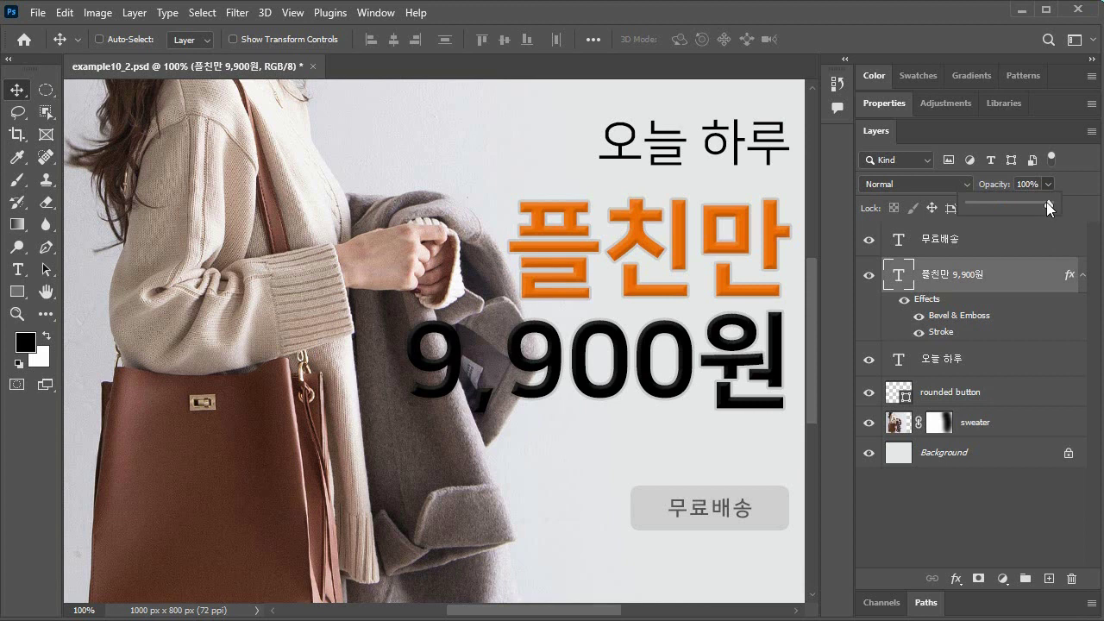
left_click_drag(1047, 205, 1006, 205)
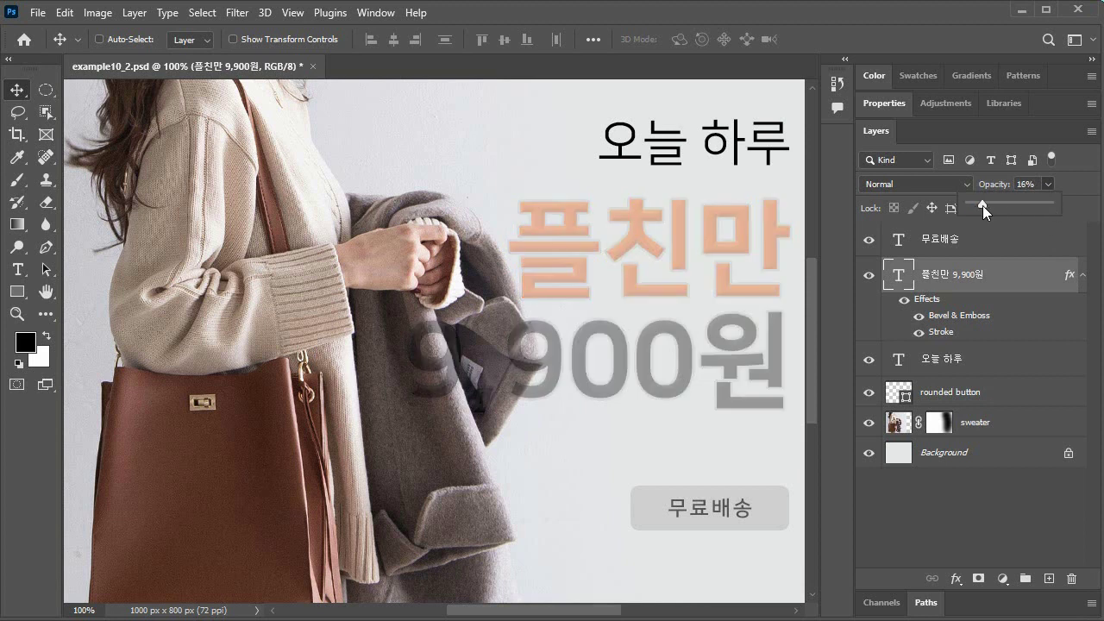
left_click_drag(977, 205, 980, 203)
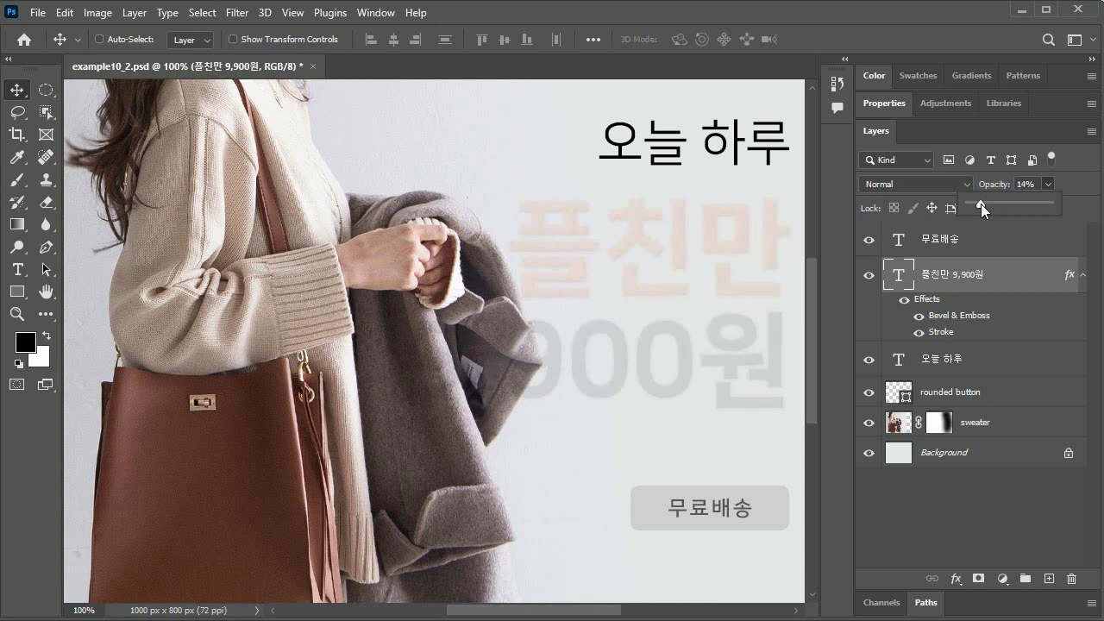
left_click_drag(979, 207, 1071, 183)
Try the 플친만 9,900원 layer's Fill at 0% and 27% to compare it with opacity, and return it to 100%.
left_click(1047, 208)
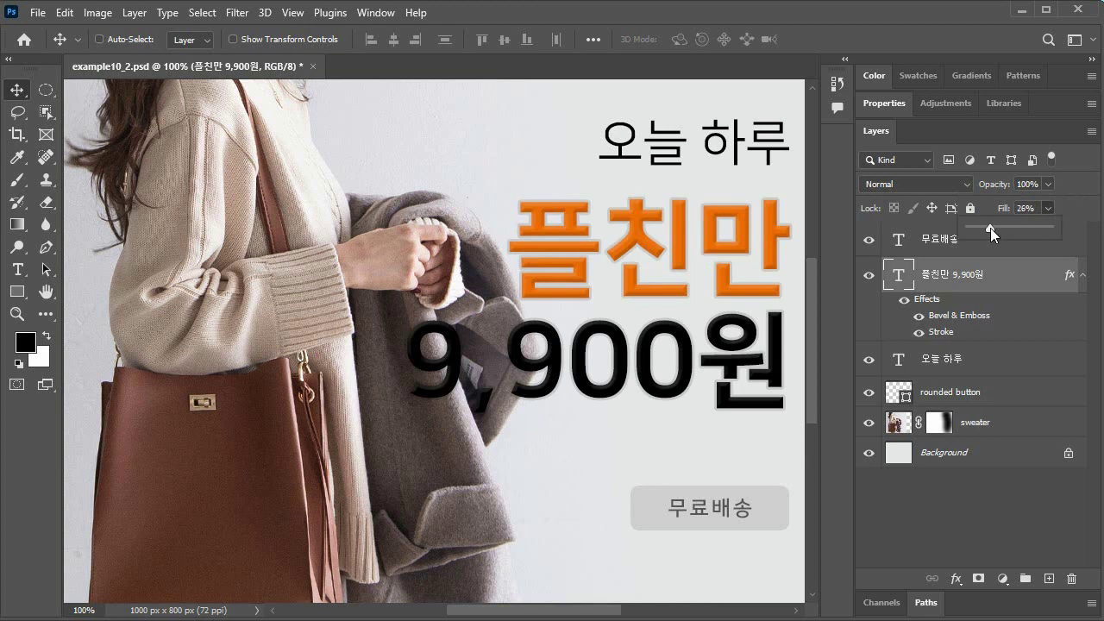
left_click_drag(989, 228, 969, 228)
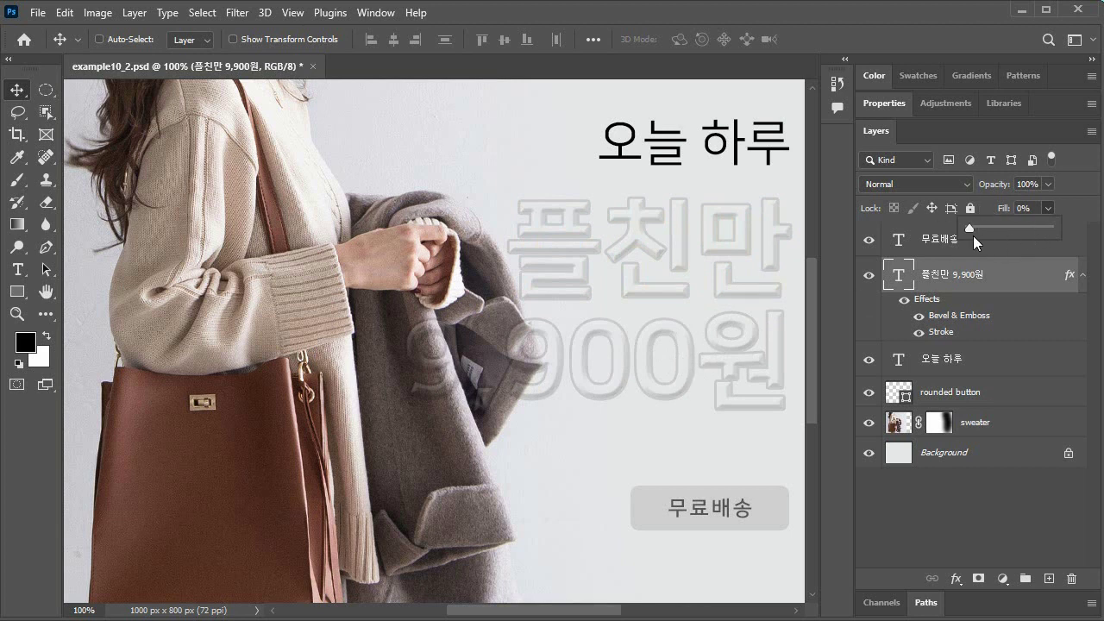
left_click_drag(975, 227, 991, 228)
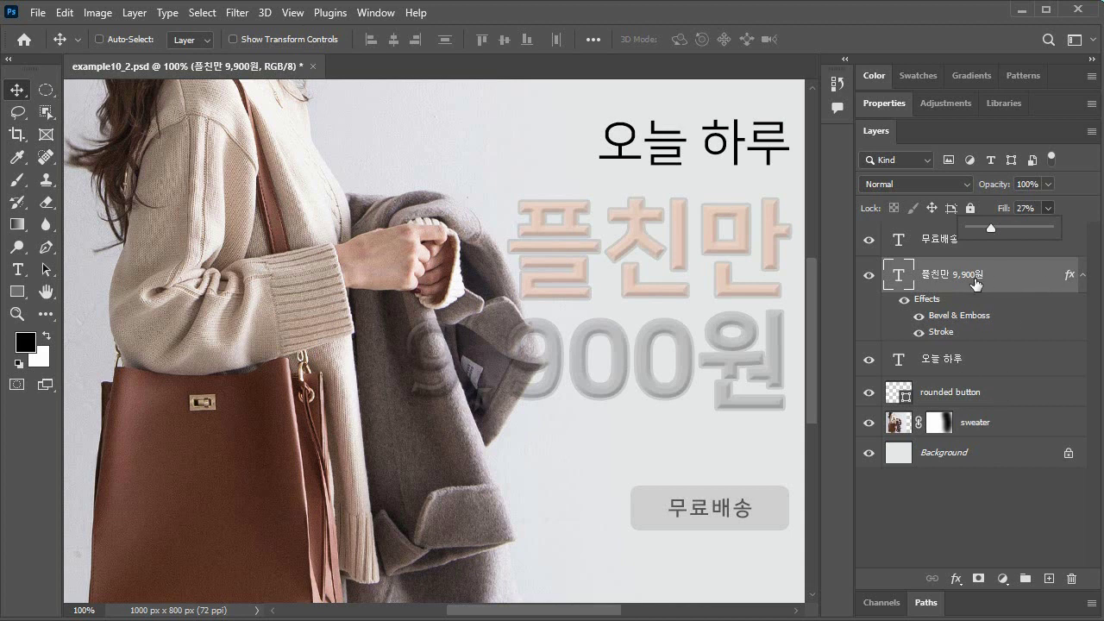
left_click_drag(991, 226, 1095, 235)
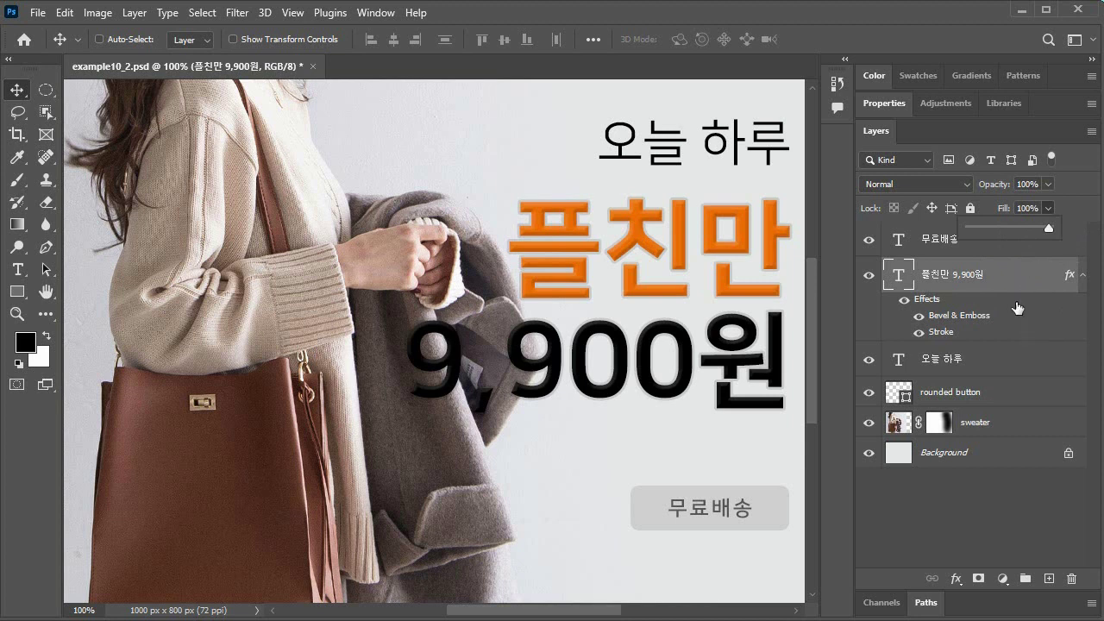
Delete all layer effects from the 플친만 9,900원 text layer.
mouse_move(1017, 306)
left_mouse_down()
mouse_move(1065, 448)
mouse_move(1071, 578)
left_mouse_up()
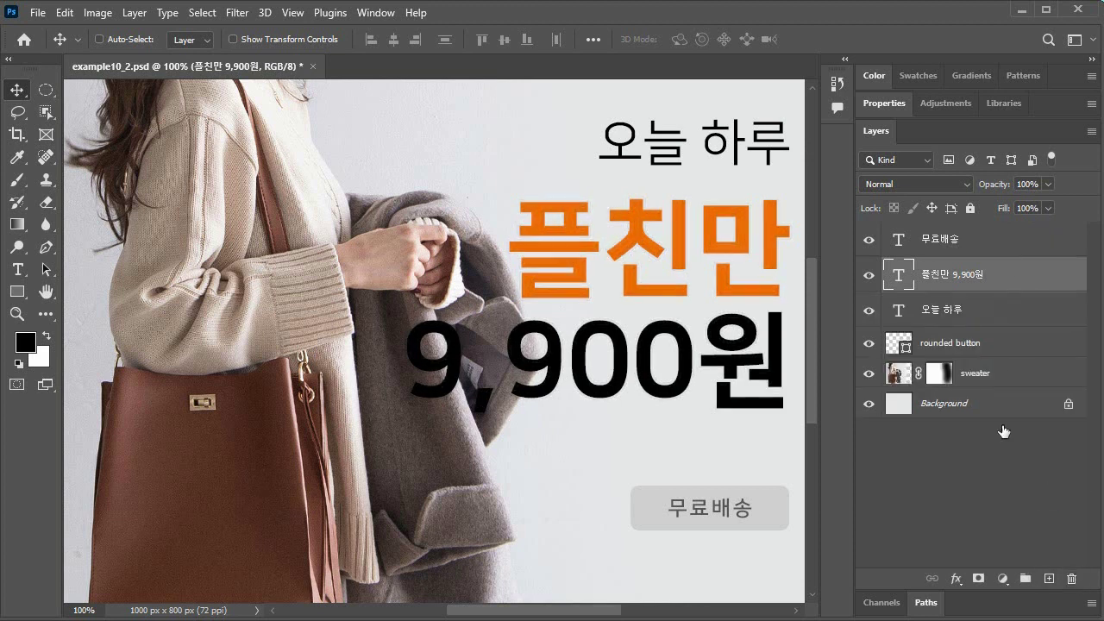
Try an Inner Shadow on the 플친만 9,900원 layer, comparing angles of 50° and 120°, and discard the changes.
double_click(1004, 282)
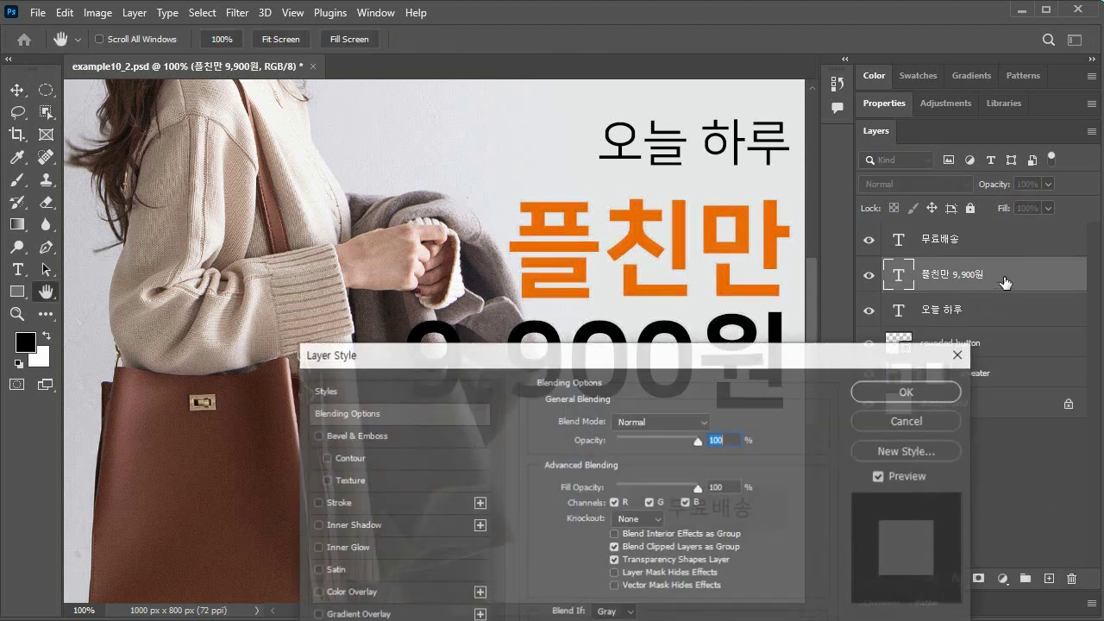
left_click_drag(701, 360, 702, 101)
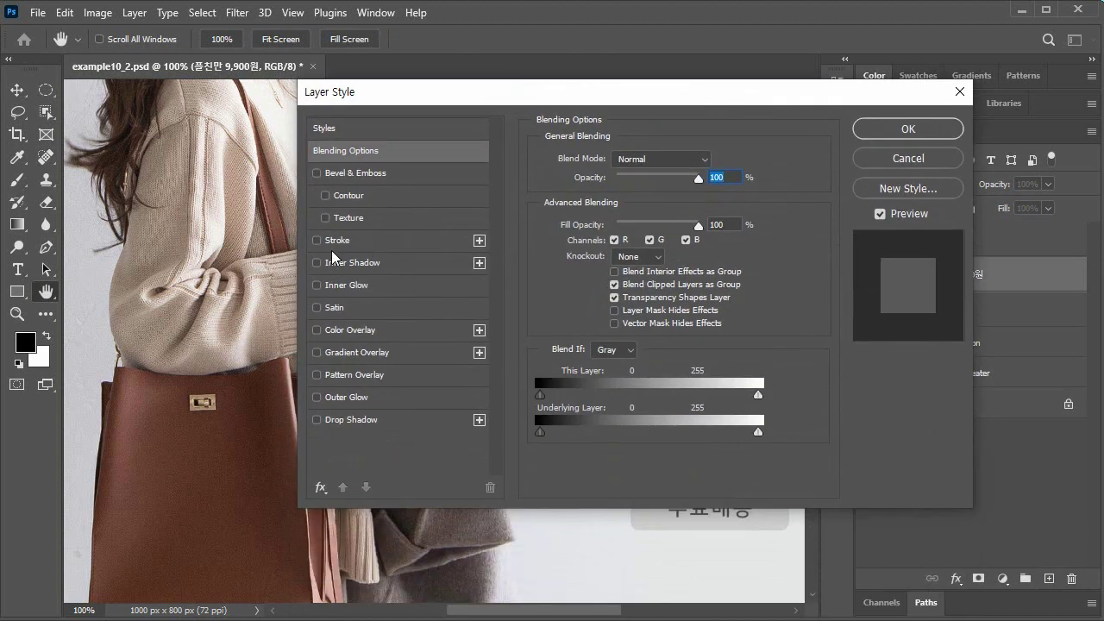
left_click(336, 262)
left_click_drag(688, 95, 682, 360)
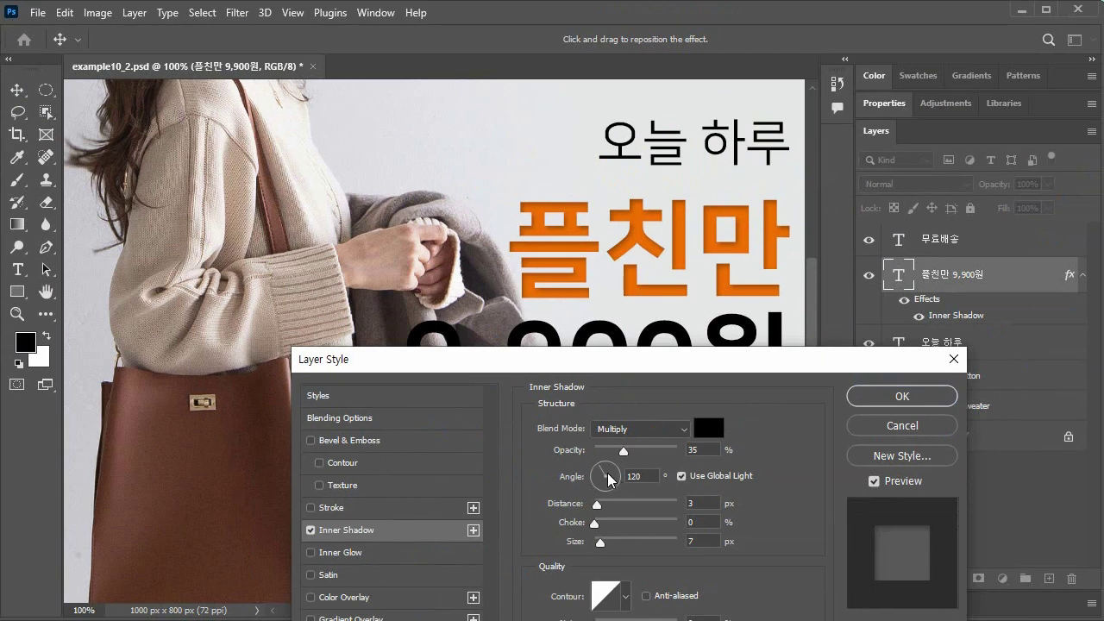
double_click(646, 475)
type("50")
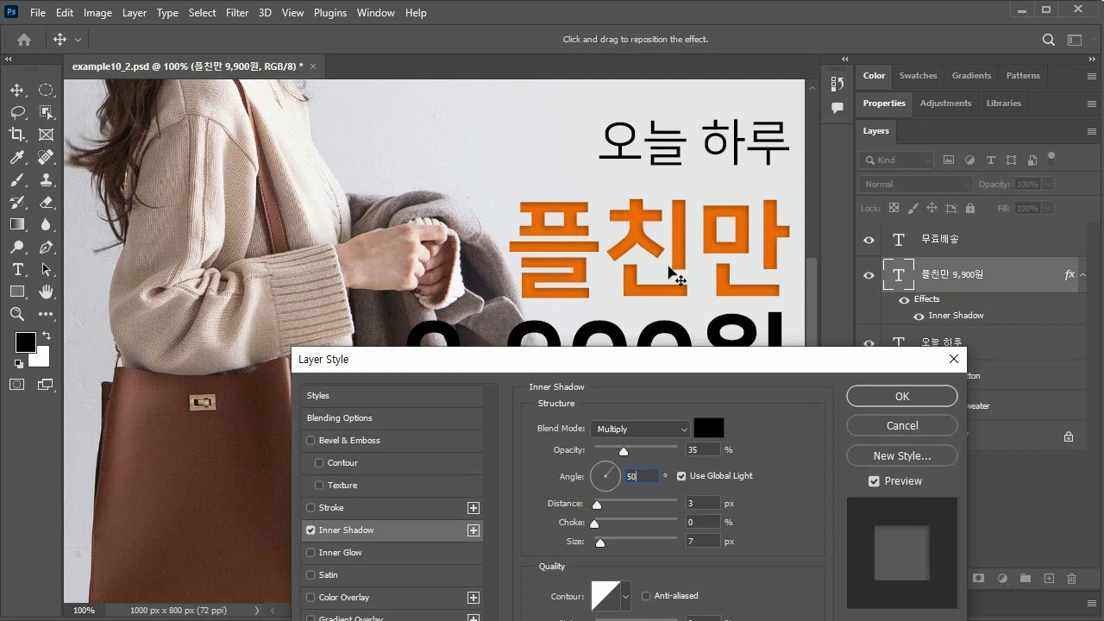
double_click(637, 475)
type("120")
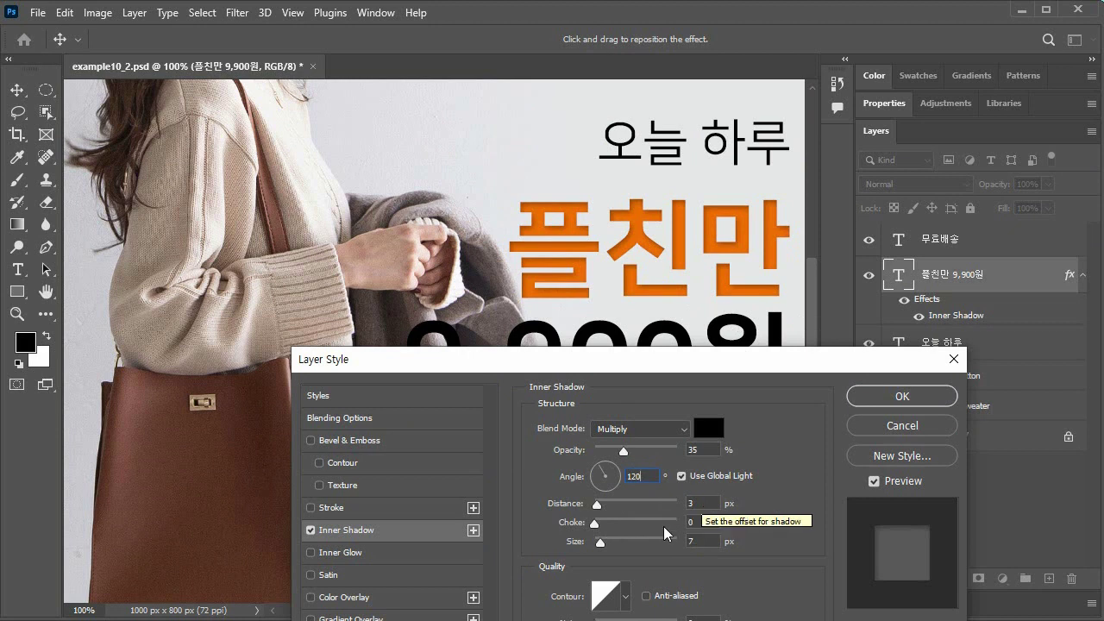
left_click_drag(776, 370, 781, 372)
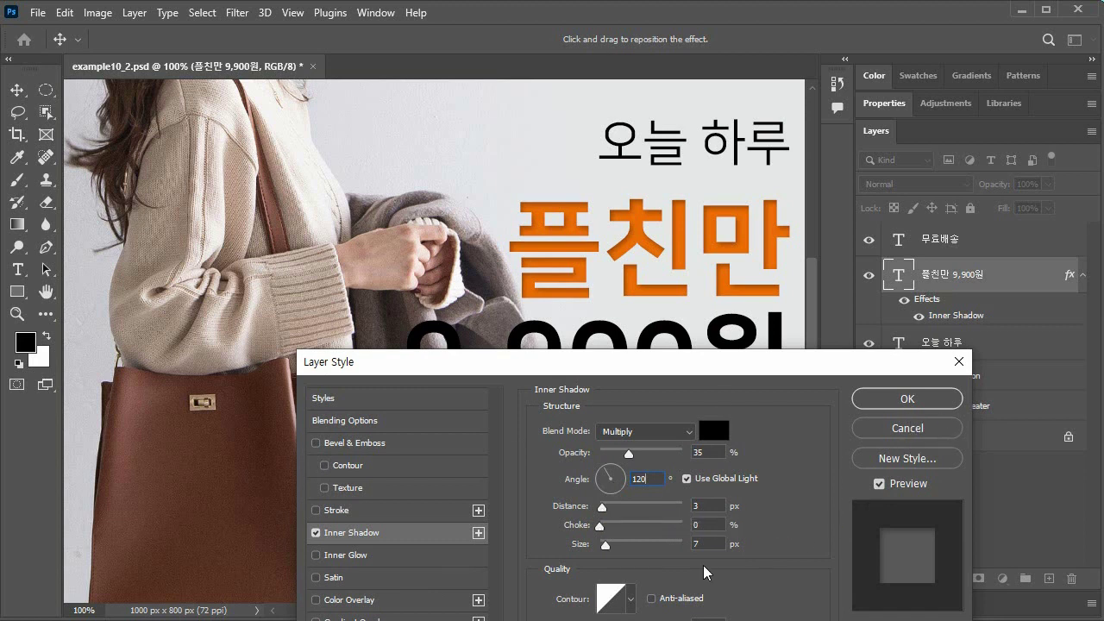
left_click(948, 431)
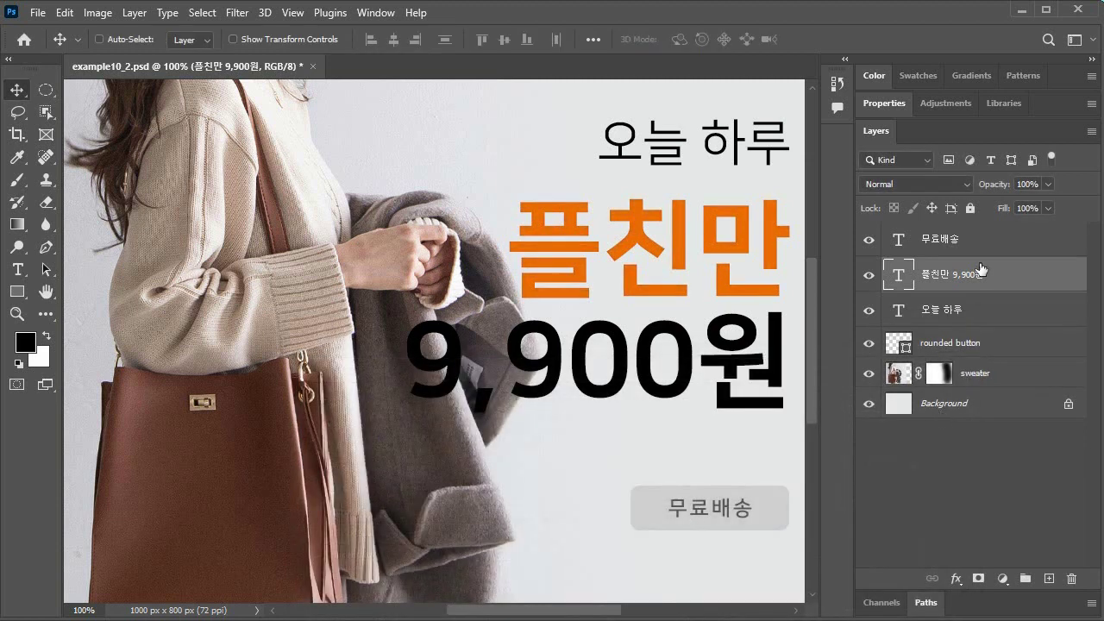
Add a Drop Shadow to the 플친만 9,900원 layer and set its opacity to 50%, keeping the text in view.
double_click(1024, 276)
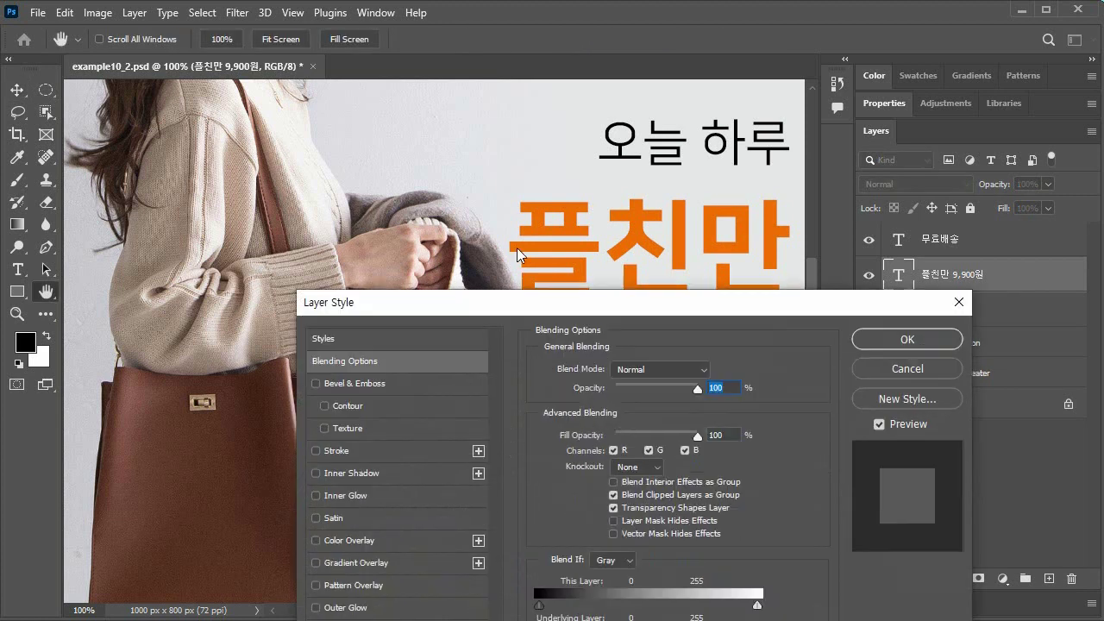
left_click(369, 472)
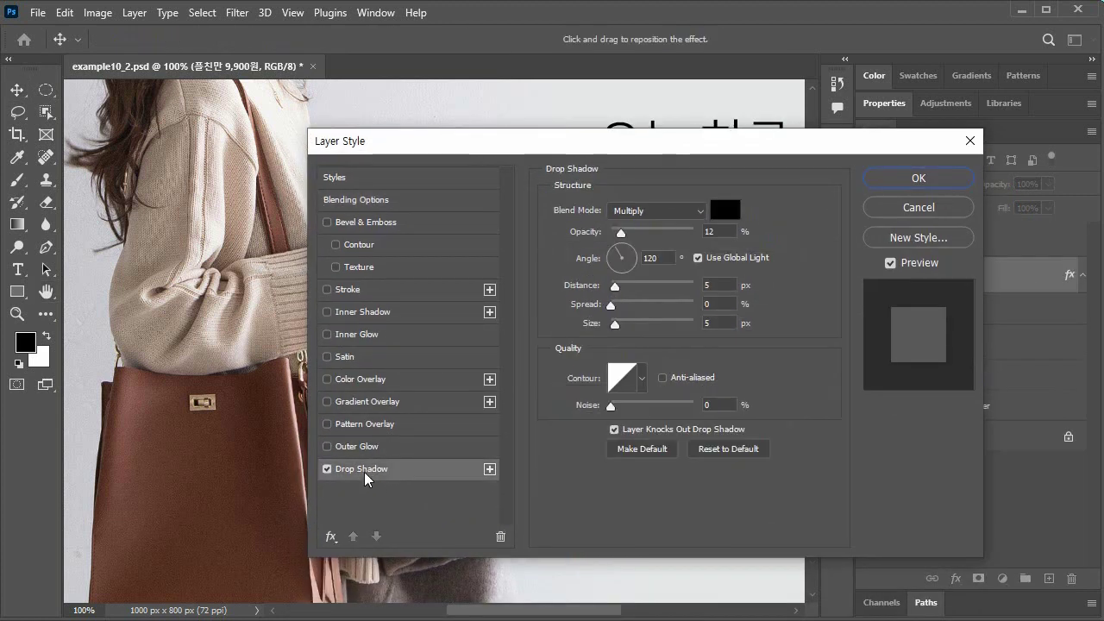
left_click_drag(681, 153, 681, 437)
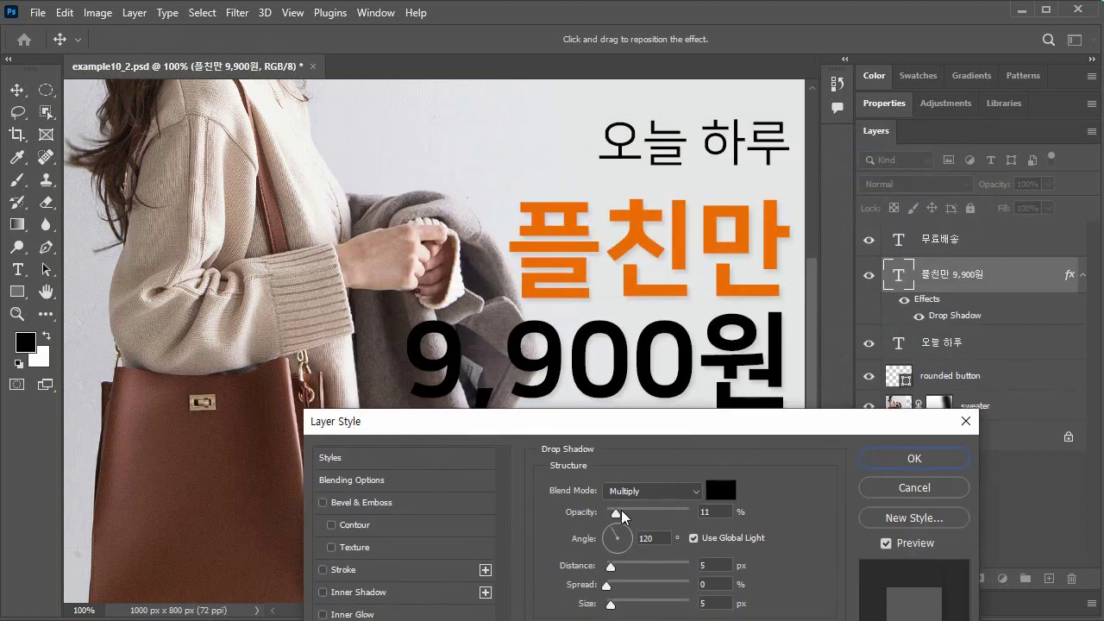
left_click_drag(615, 515, 640, 515)
left_click_drag(724, 512, 686, 513)
type("50")
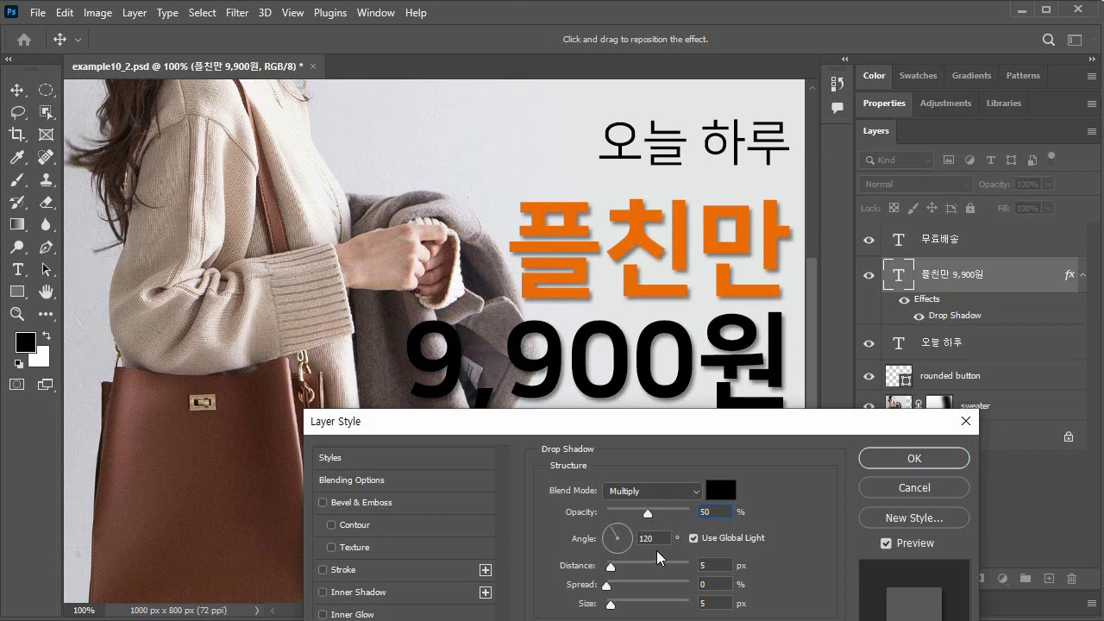
Set the Drop Shadow's angle to 35° and its distance to 3 px.
left_click_drag(621, 538, 627, 530)
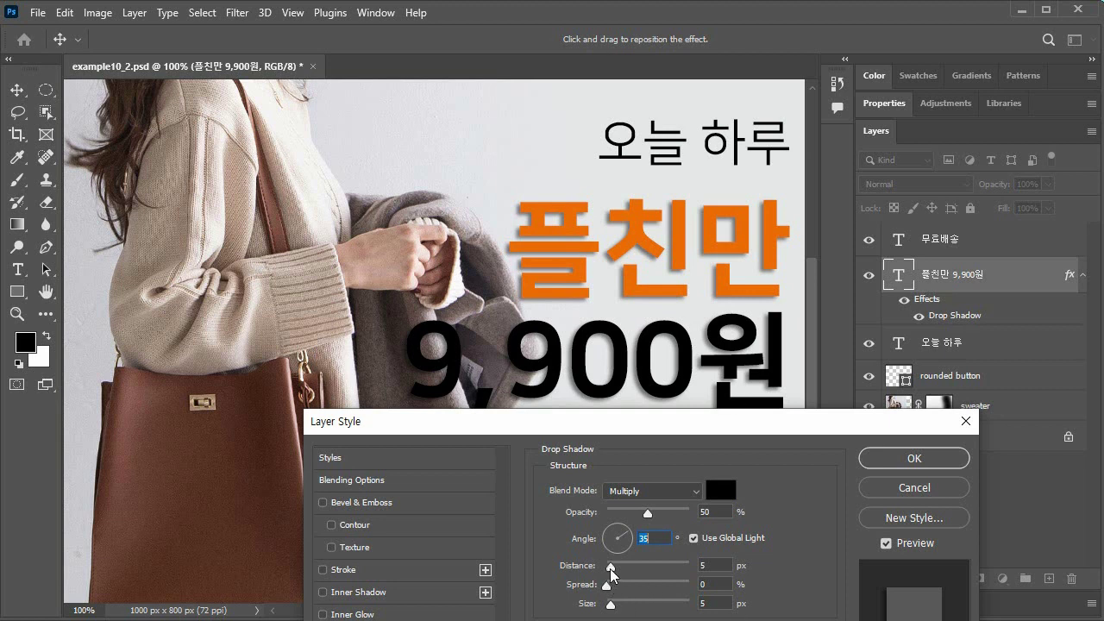
left_click(715, 565)
type("3")
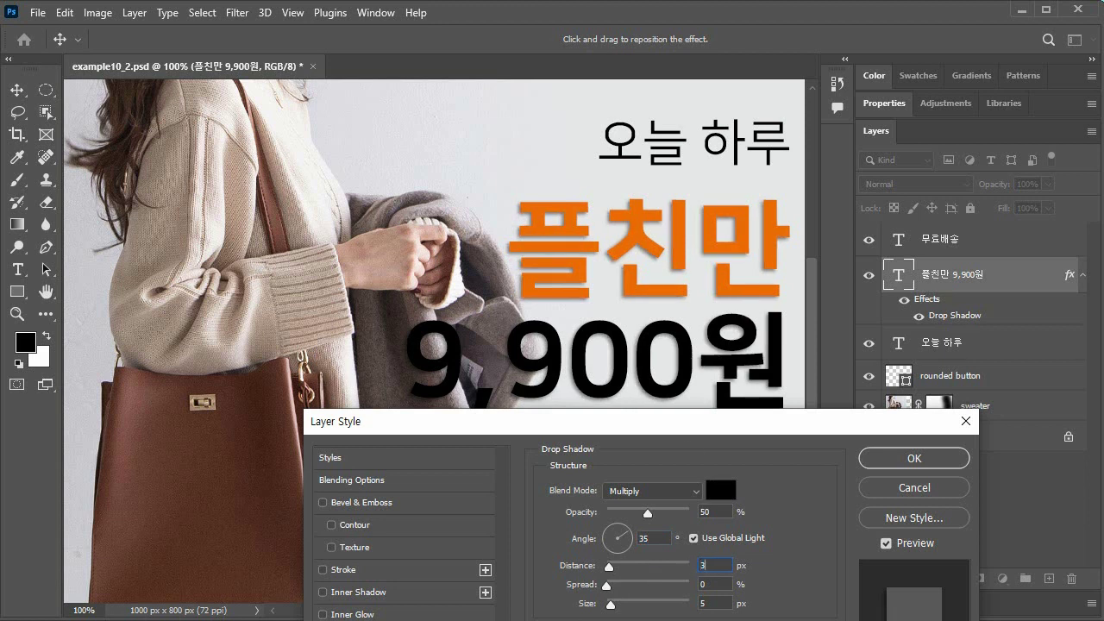
Set the Drop Shadow's spread to 8%, size to 8 px and angle to 120°, and apply the layer style.
mouse_move(608, 590)
left_mouse_down()
mouse_move(648, 598)
mouse_move(616, 598)
left_mouse_up()
key("Tab")
mouse_move(610, 608)
left_mouse_down()
mouse_move(644, 605)
mouse_move(614, 611)
left_mouse_up()
left_click(650, 539)
type("120")
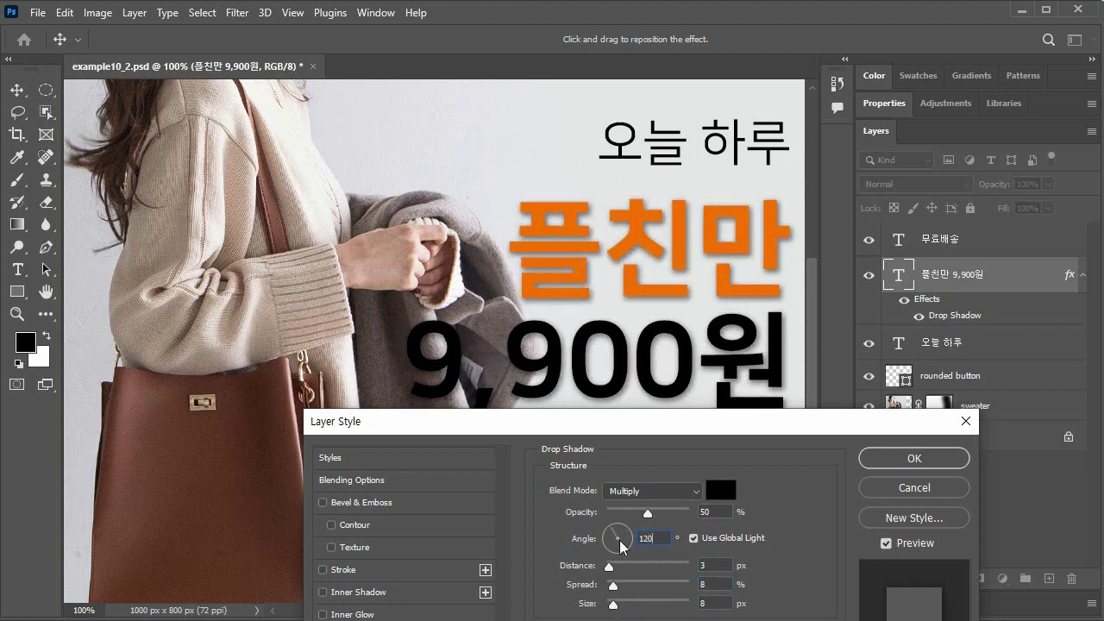
key("Return")
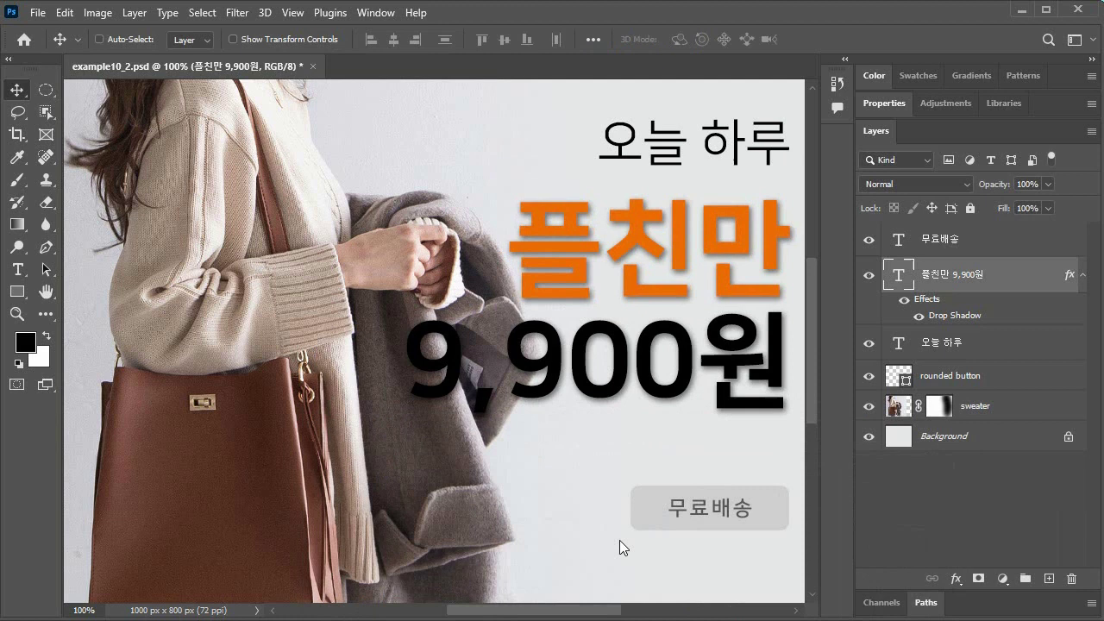
Review the Drop Shadow settings of the 플친만 9,900원 layer and delete all of that layer's effects.
double_click(996, 321)
left_click_drag(762, 433, 779, 190)
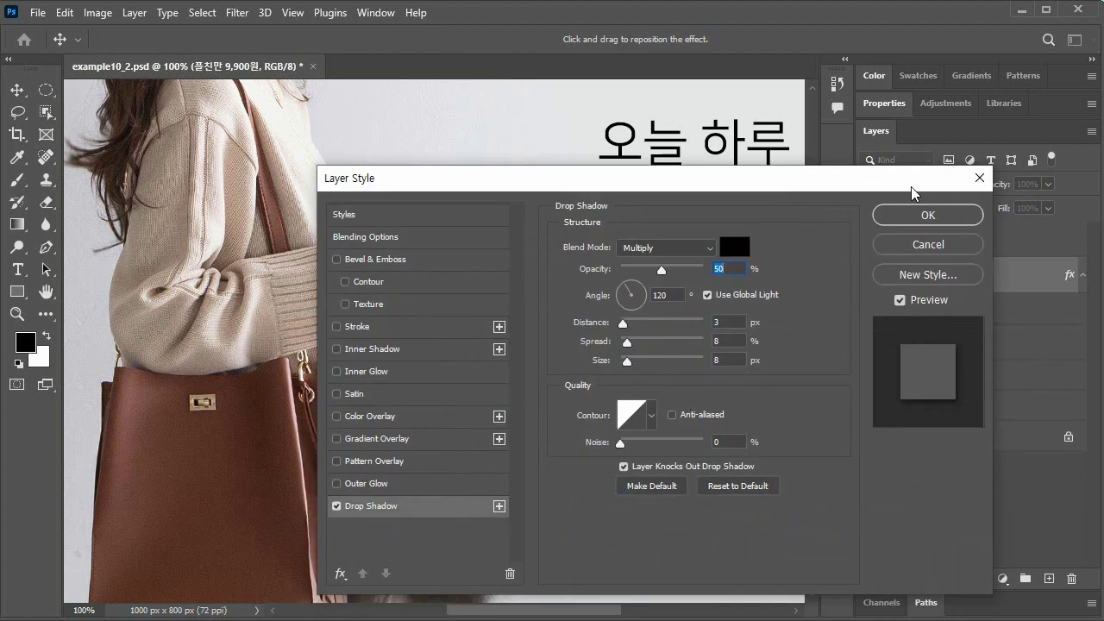
left_click(930, 215)
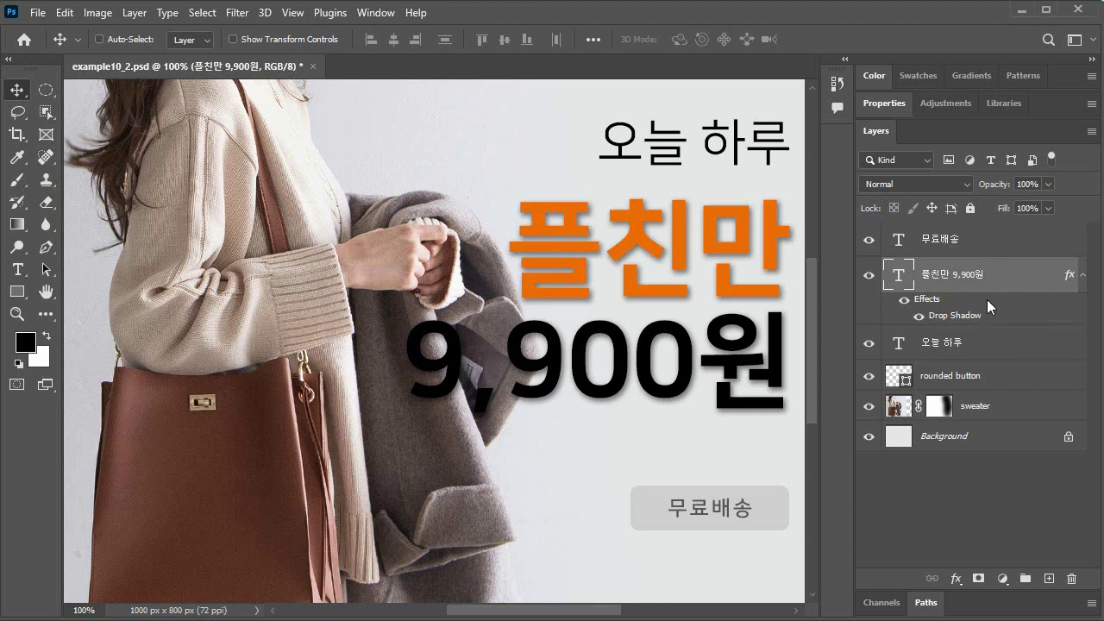
left_click_drag(928, 300, 1071, 578)
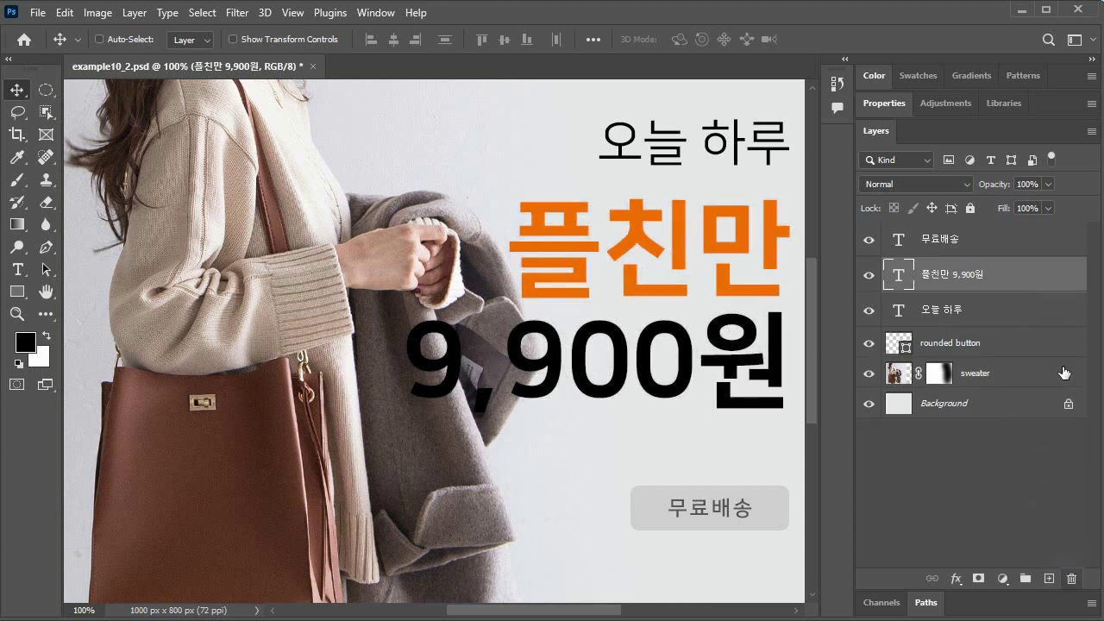
Try an Inner Shadow on the 플친만 9,900원 layer with the text in view, and switch the effect off.
double_click(1013, 286)
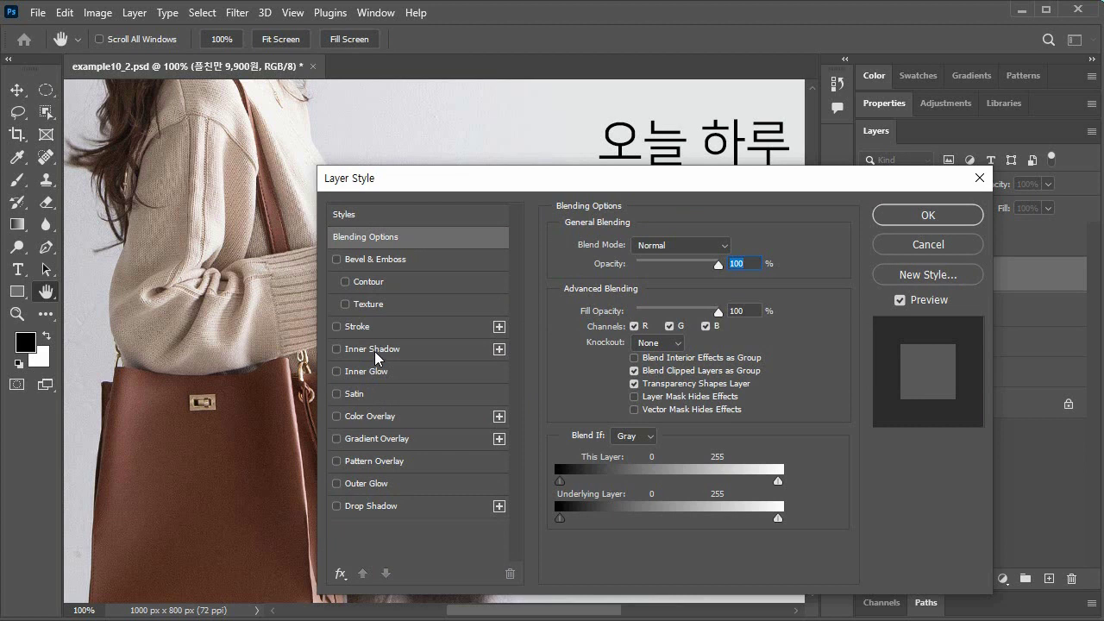
left_click(373, 350)
left_click_drag(664, 184, 548, 347)
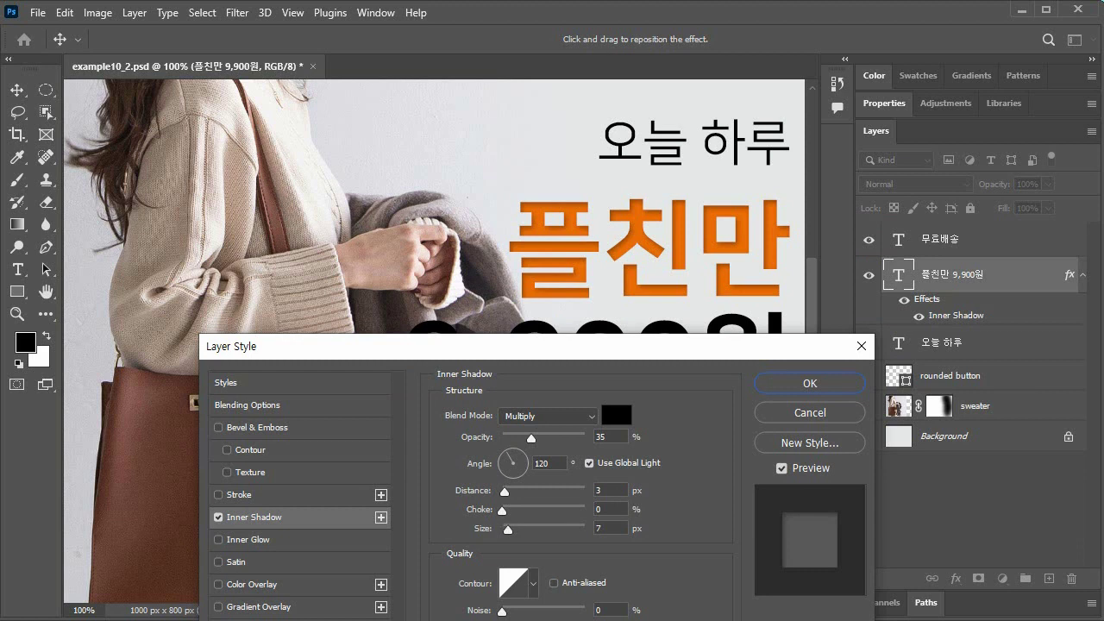
left_click(219, 519)
left_click(218, 518)
Try an Inner Glow on the 플친만 9,900원 layer, look over its settings, and switch it off.
left_click(218, 539)
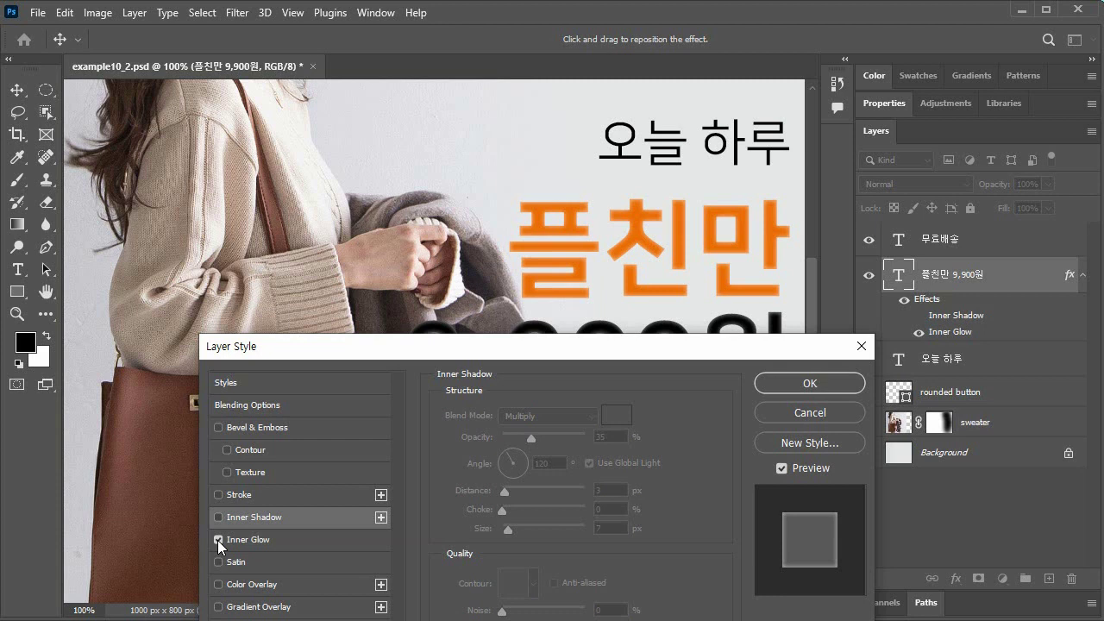
left_click(309, 539)
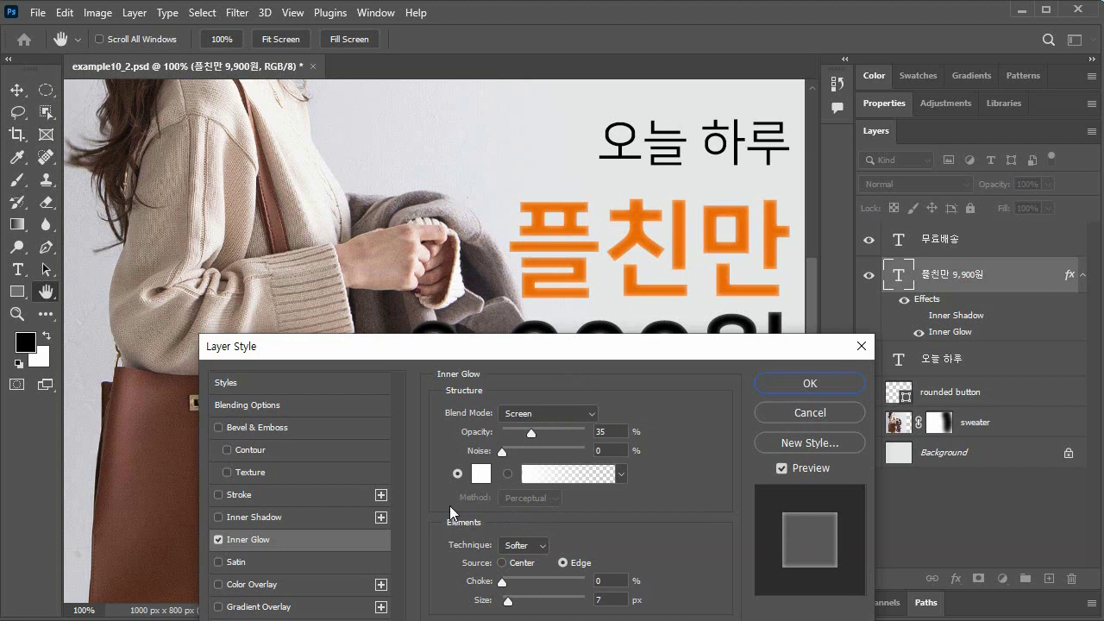
left_click(218, 539)
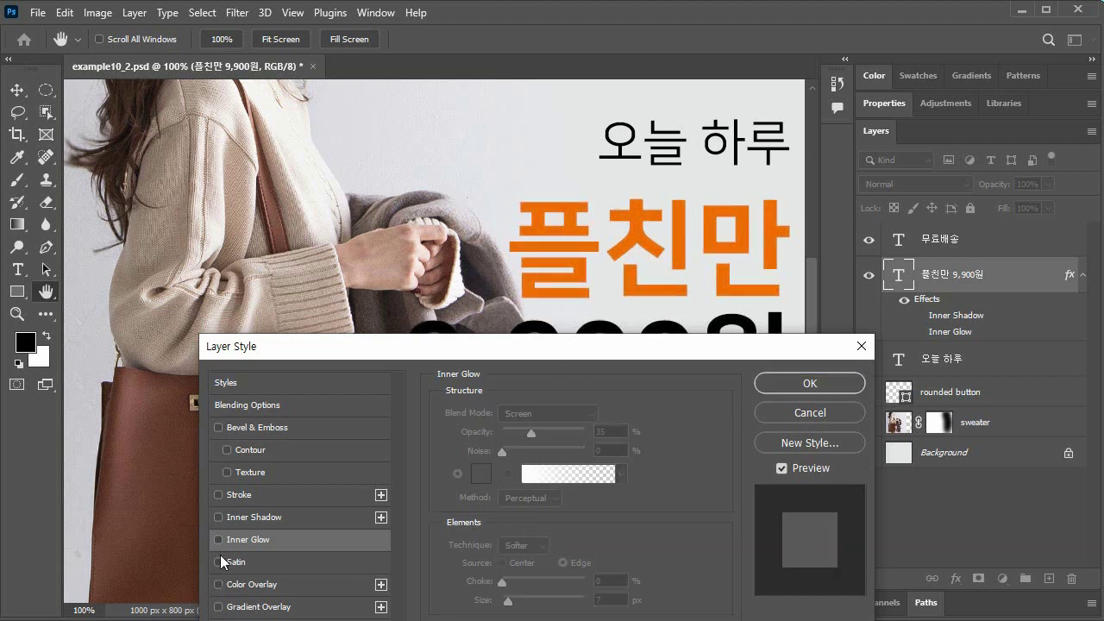
Try a Satin effect on the 플친만 9,900원 layer with its opacity at 34%, and switch it off.
left_click(218, 562)
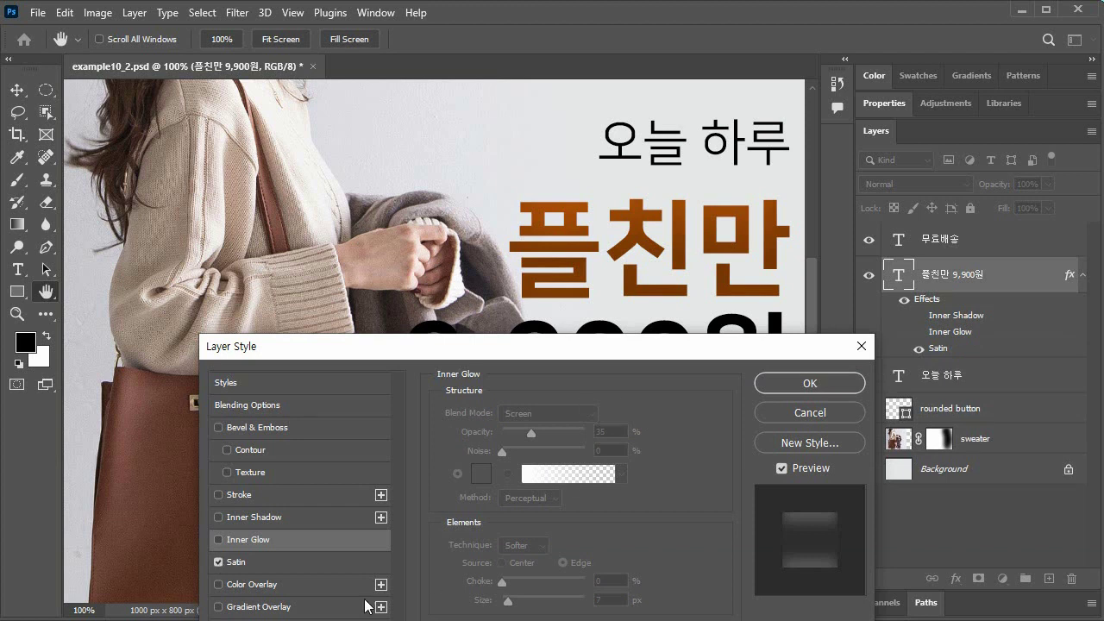
left_click(275, 561)
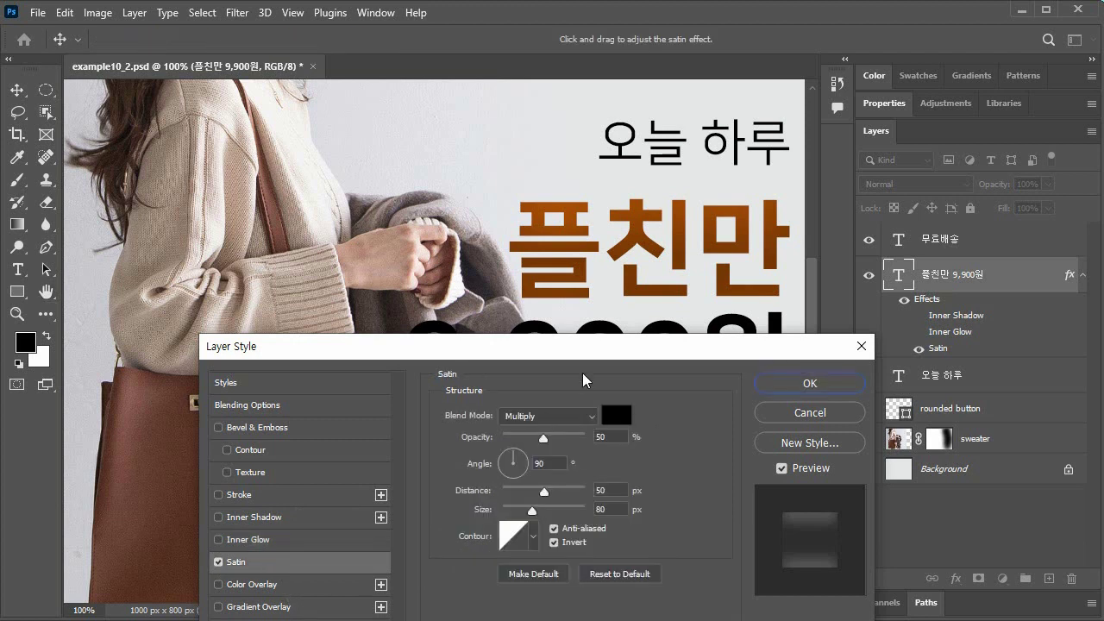
left_click_drag(561, 346, 561, 403)
mouse_move(547, 496)
left_mouse_down()
mouse_move(513, 494)
mouse_move(548, 494)
mouse_move(522, 495)
mouse_move(532, 495)
left_mouse_up()
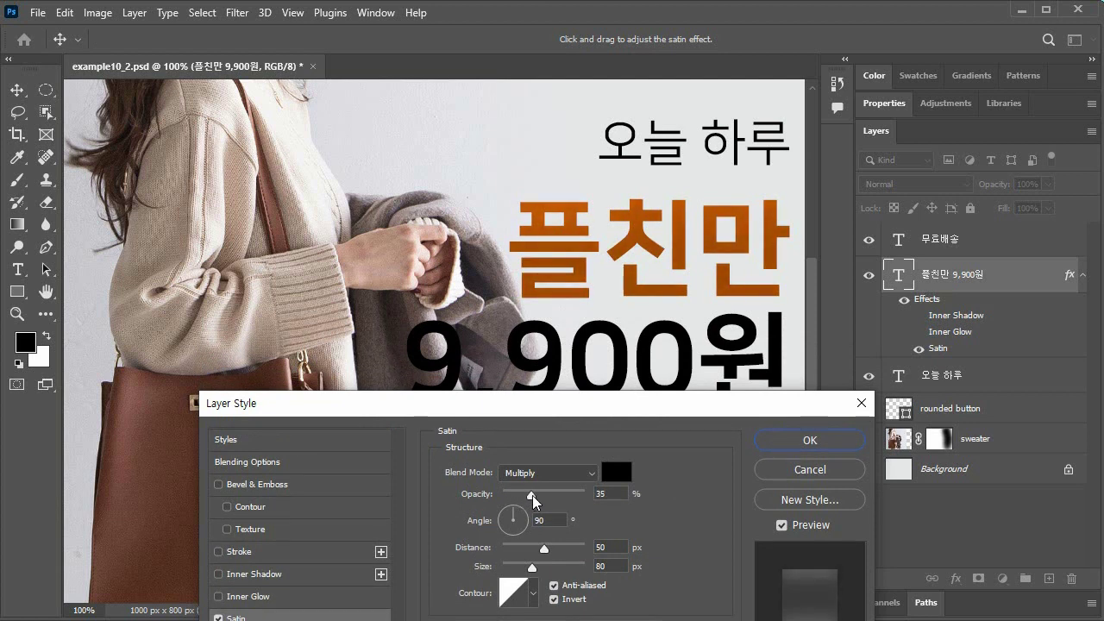
left_click(531, 494)
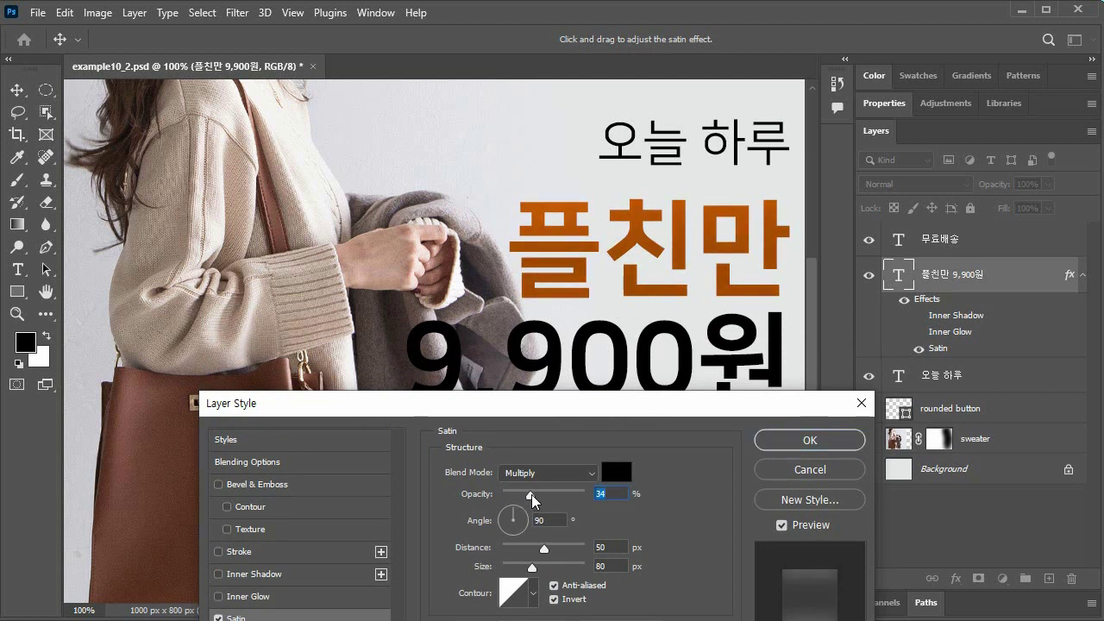
left_click(218, 617)
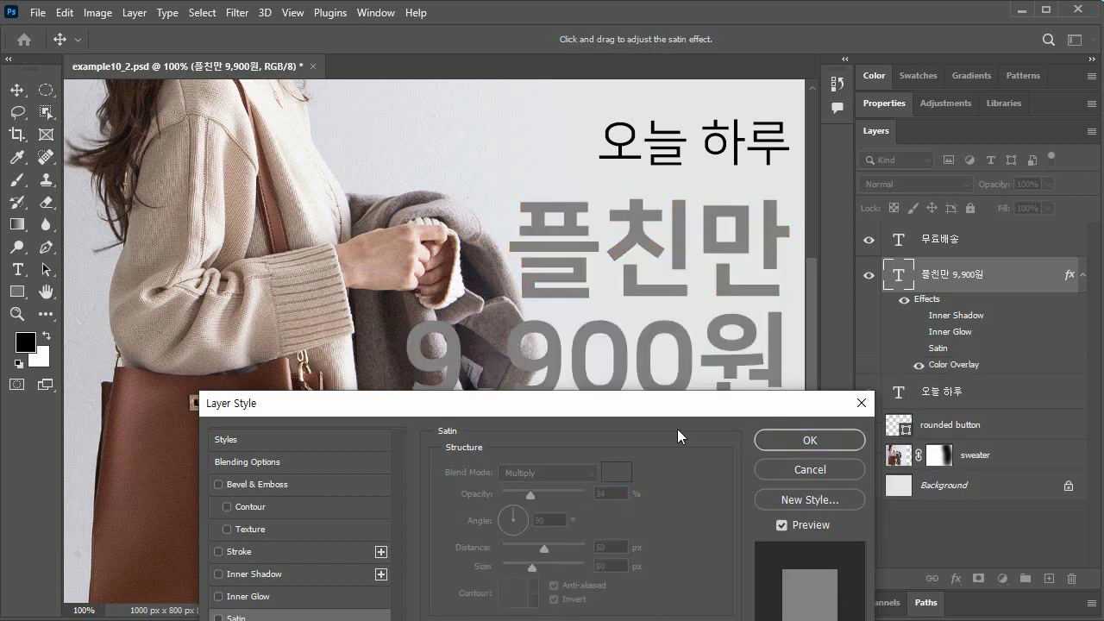
Preview a Color Overlay on the 플친만 9,900원 layer and discard all the layer style changes.
left_click_drag(692, 409, 712, 387)
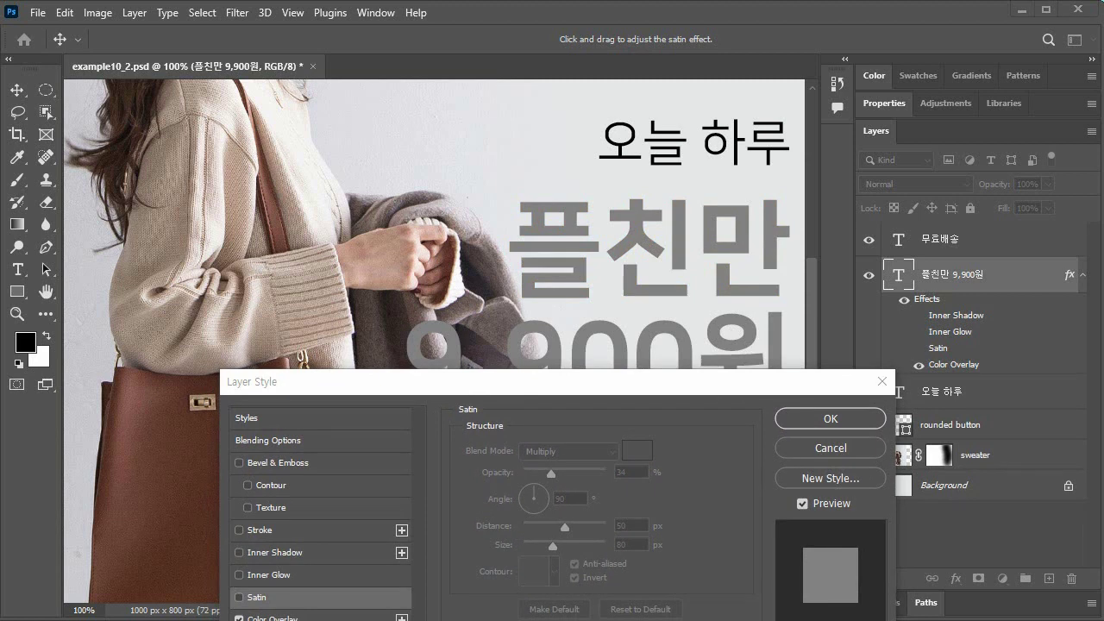
left_click_drag(686, 389, 650, 322)
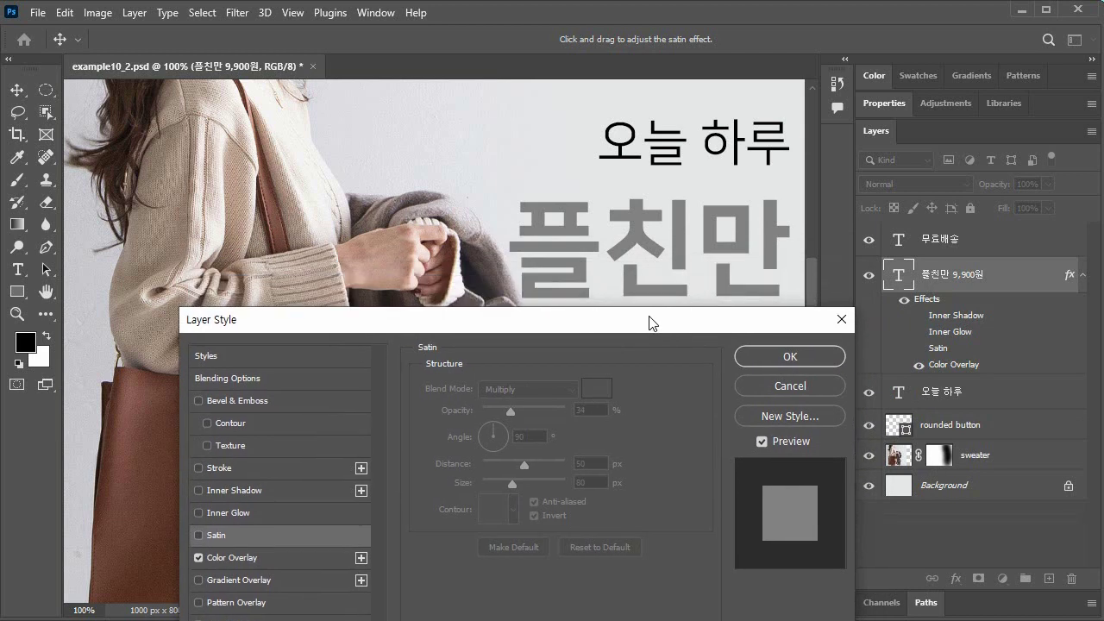
left_click_drag(653, 323, 616, 276)
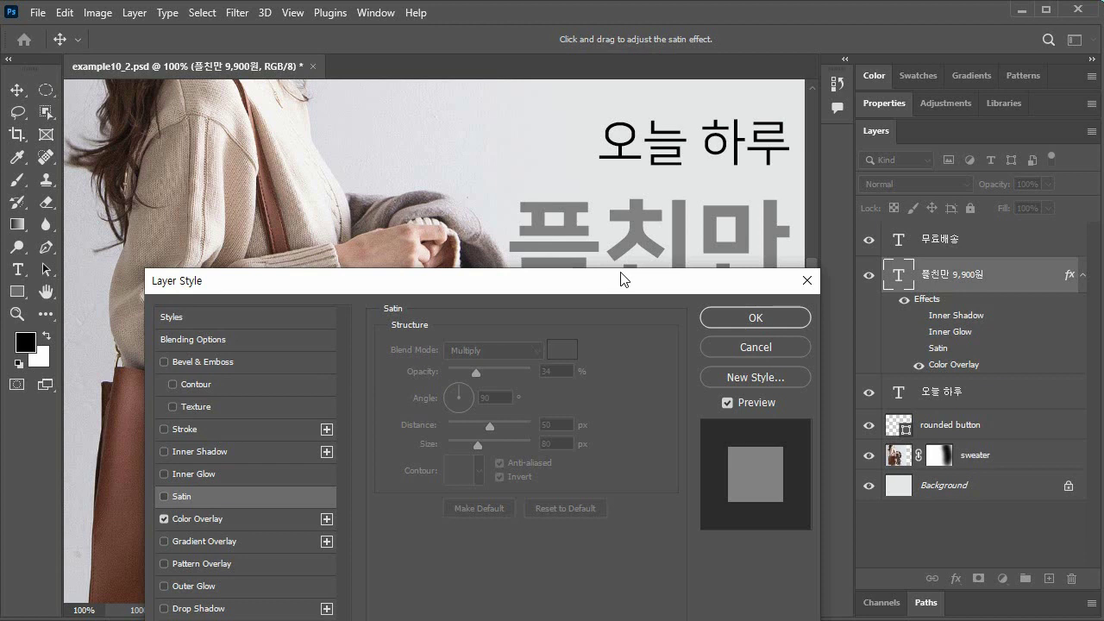
left_click(784, 344)
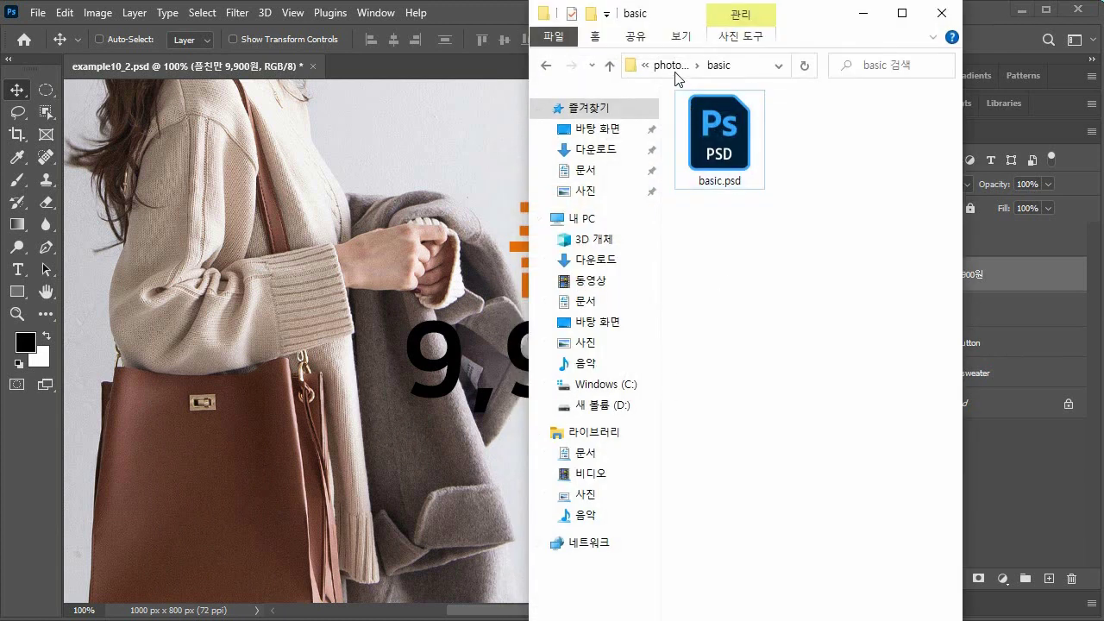
Look at the JPG and PSD files in the complete folder of example10_2 in File Explorer, and return to Photoshop.
left_click(668, 65)
double_click(728, 158)
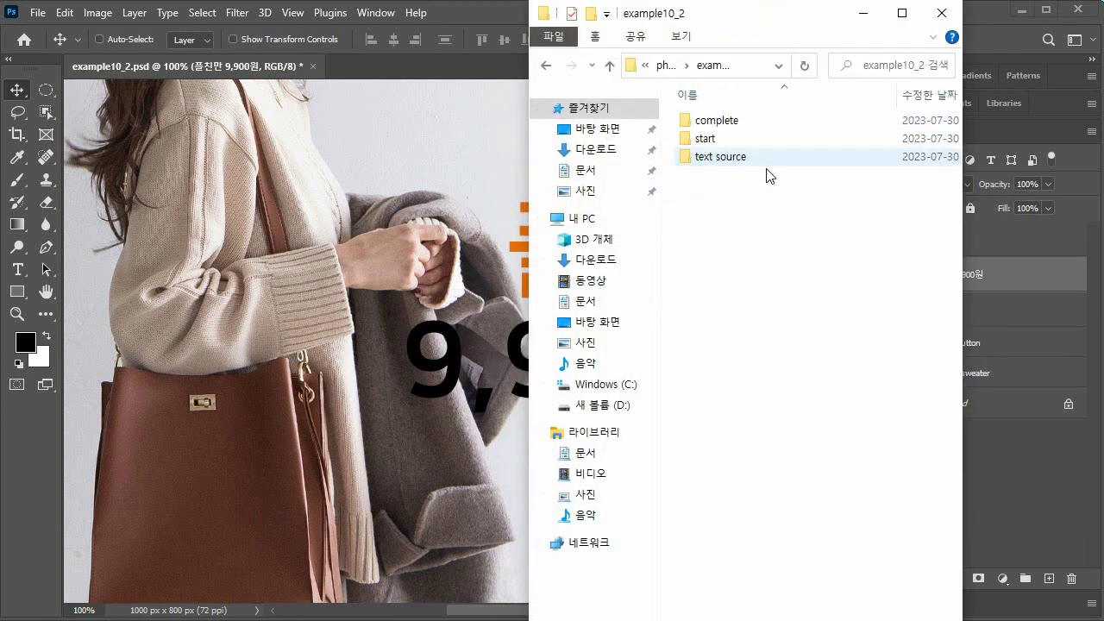
double_click(730, 125)
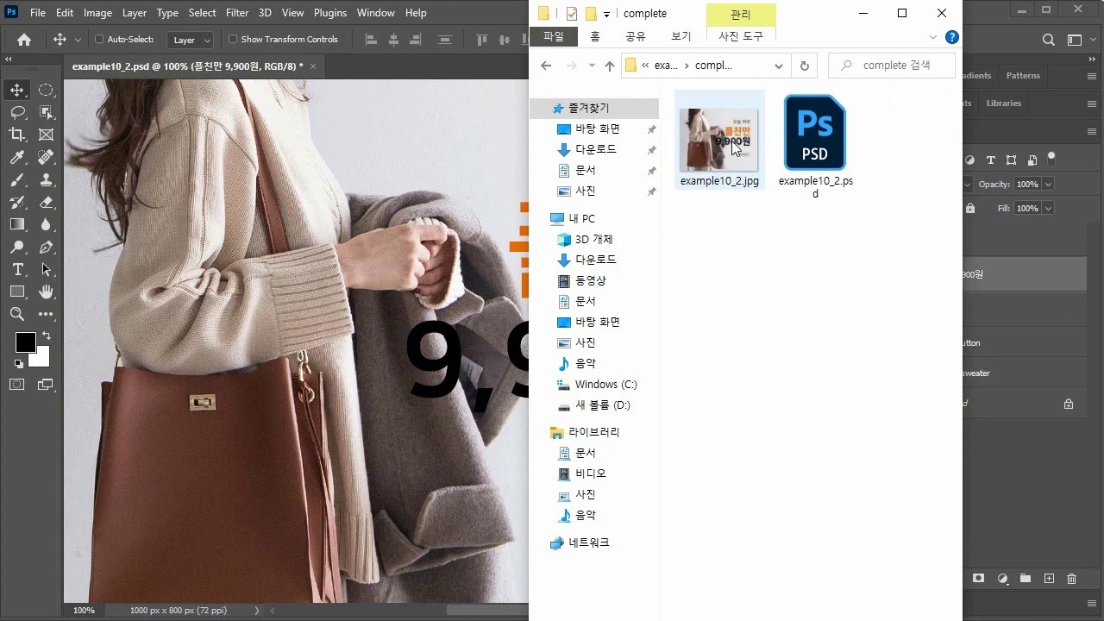
left_click_drag(822, 341, 708, 143)
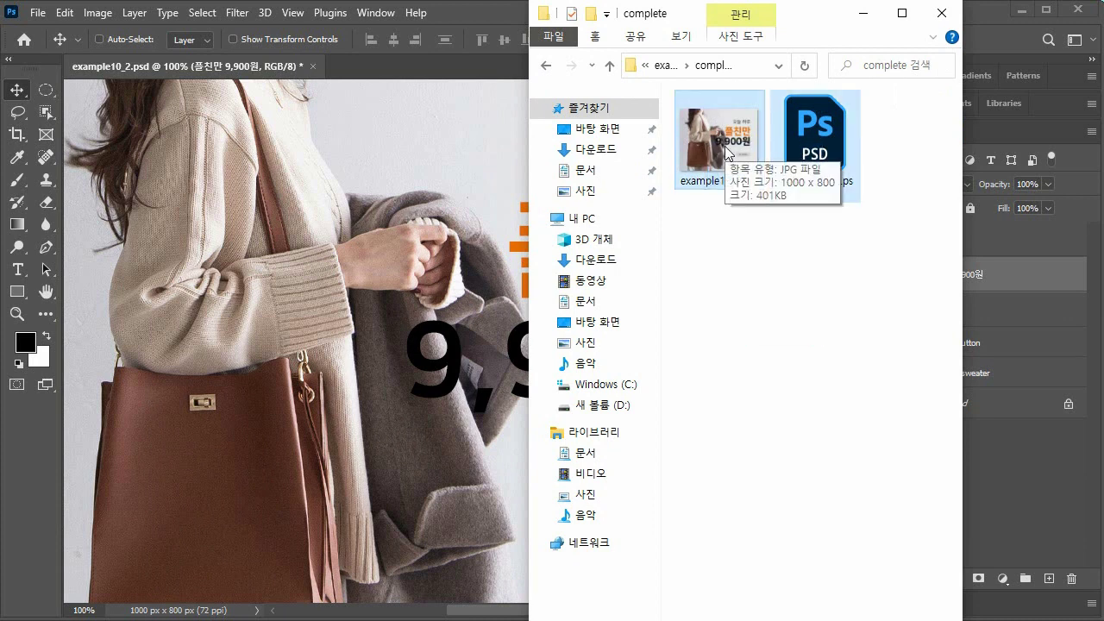
left_click_drag(721, 280, 850, 142)
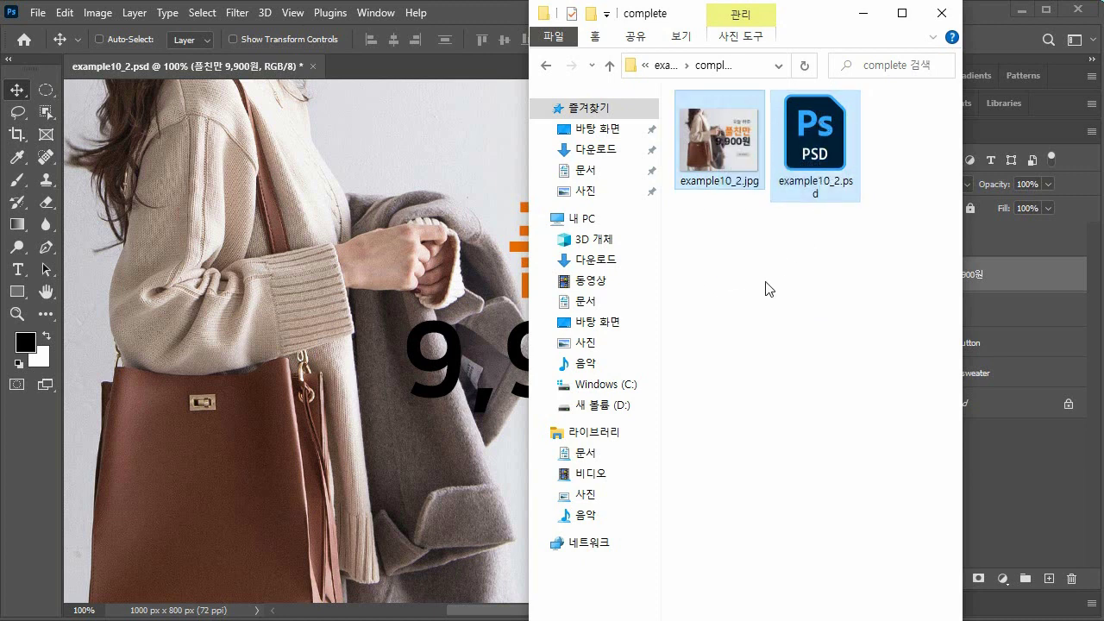
left_click_drag(717, 242, 825, 137)
left_click(419, 353)
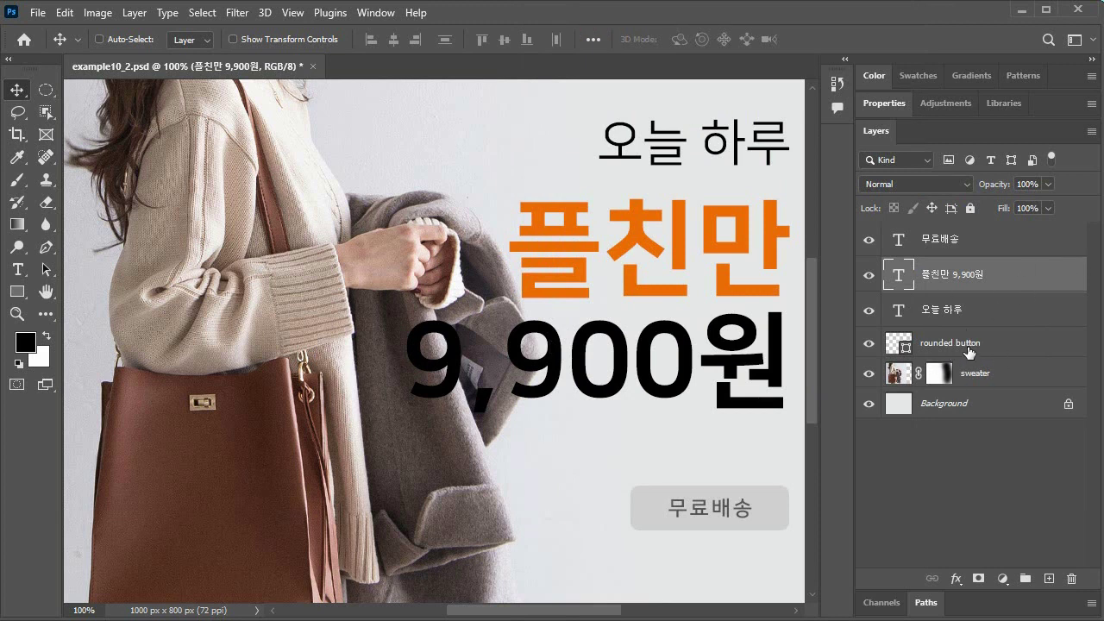
left_click(1015, 350)
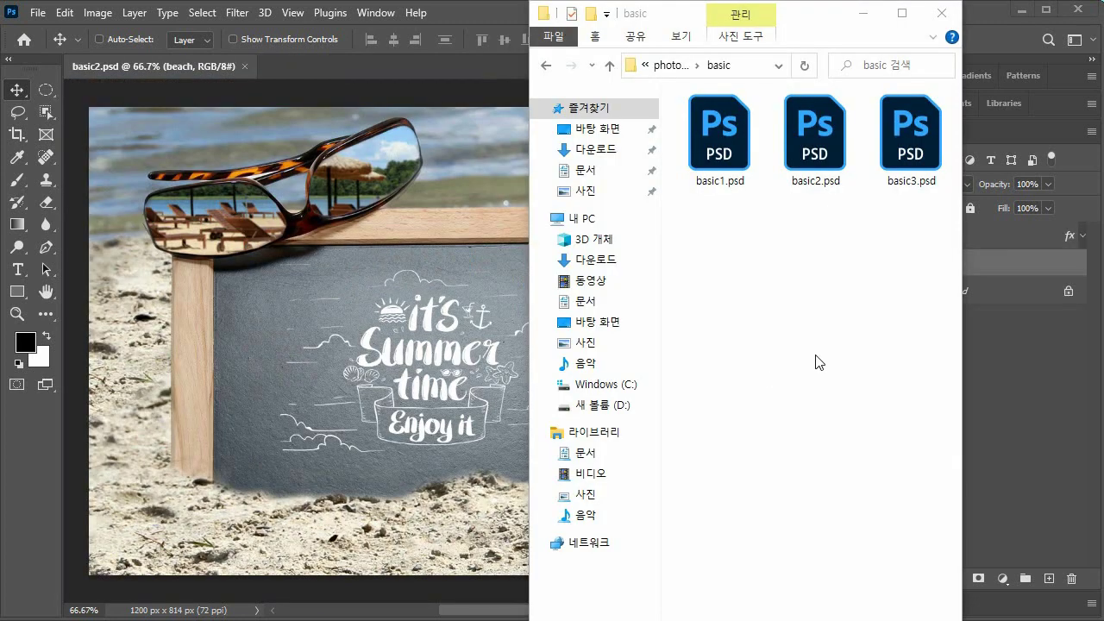
Open basic1.psd from the basic folder inside photosop source, and place its document ahead of basic2.psd.
left_click(661, 67)
left_click_drag(763, 196, 700, 142)
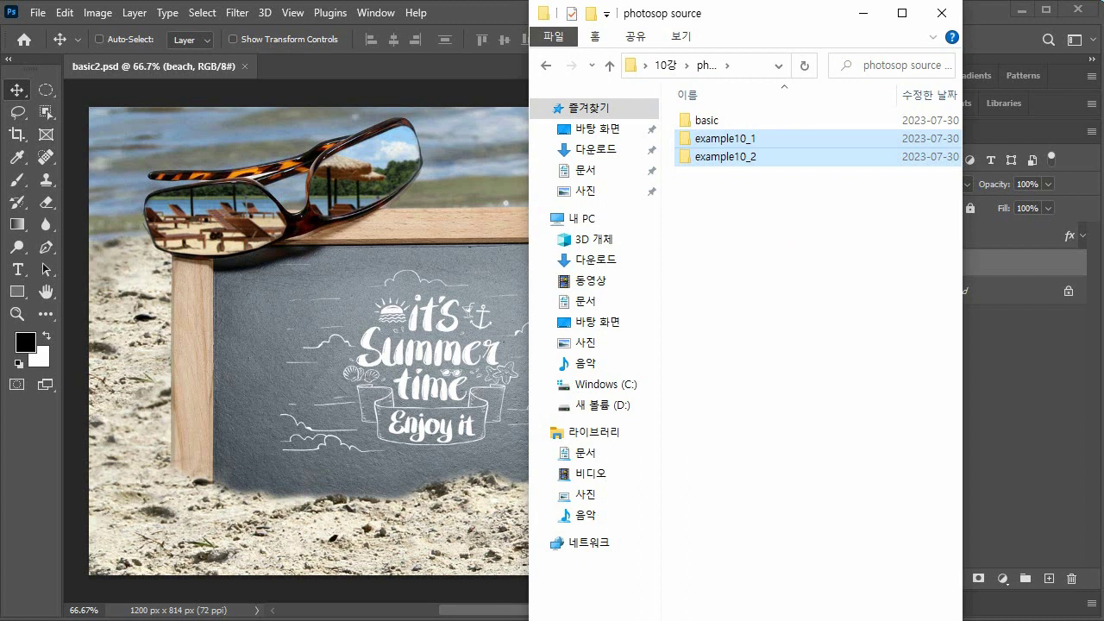
double_click(705, 122)
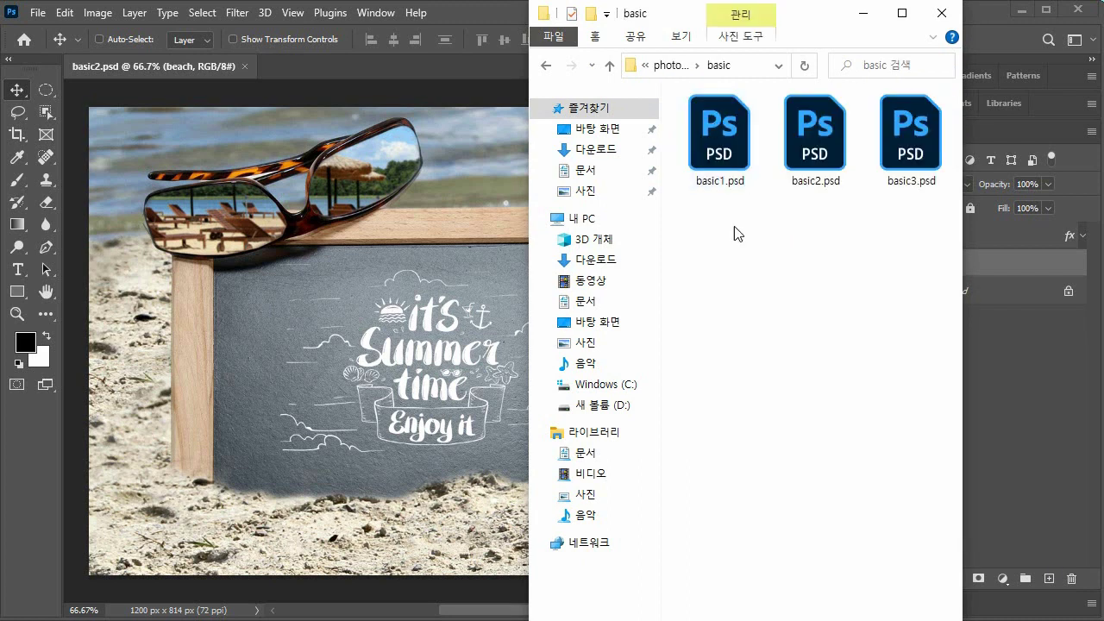
left_click(823, 147)
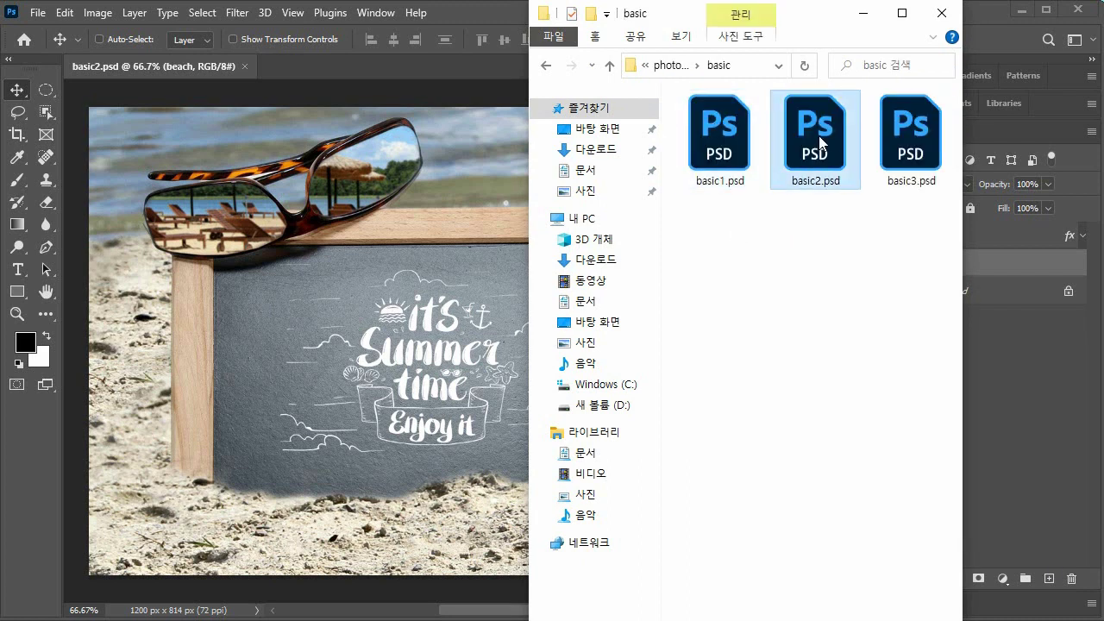
left_click(925, 120)
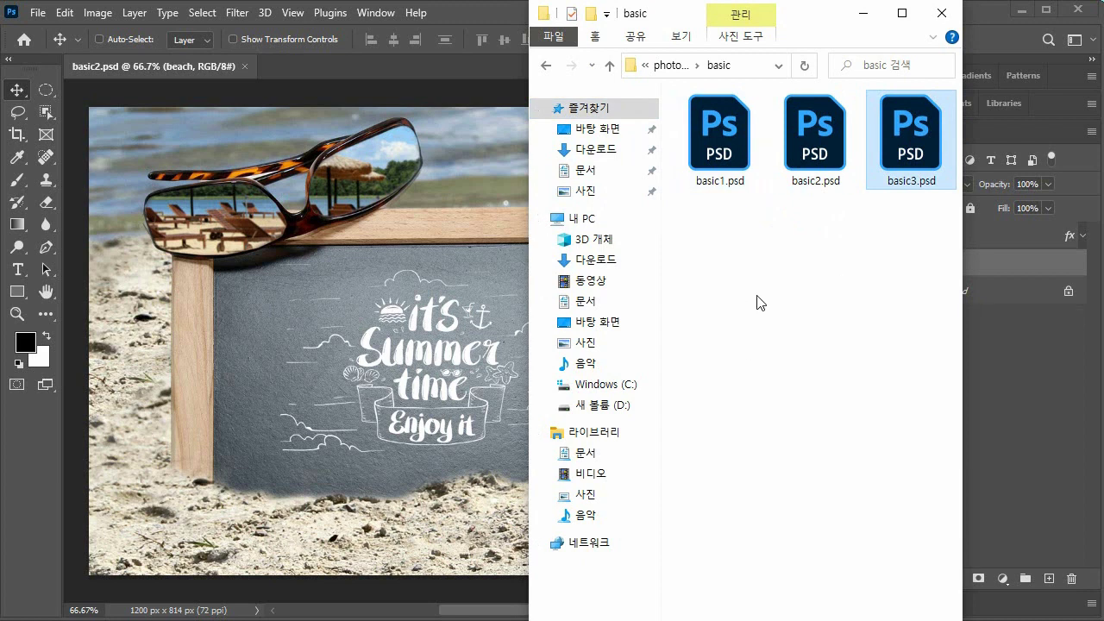
double_click(715, 137)
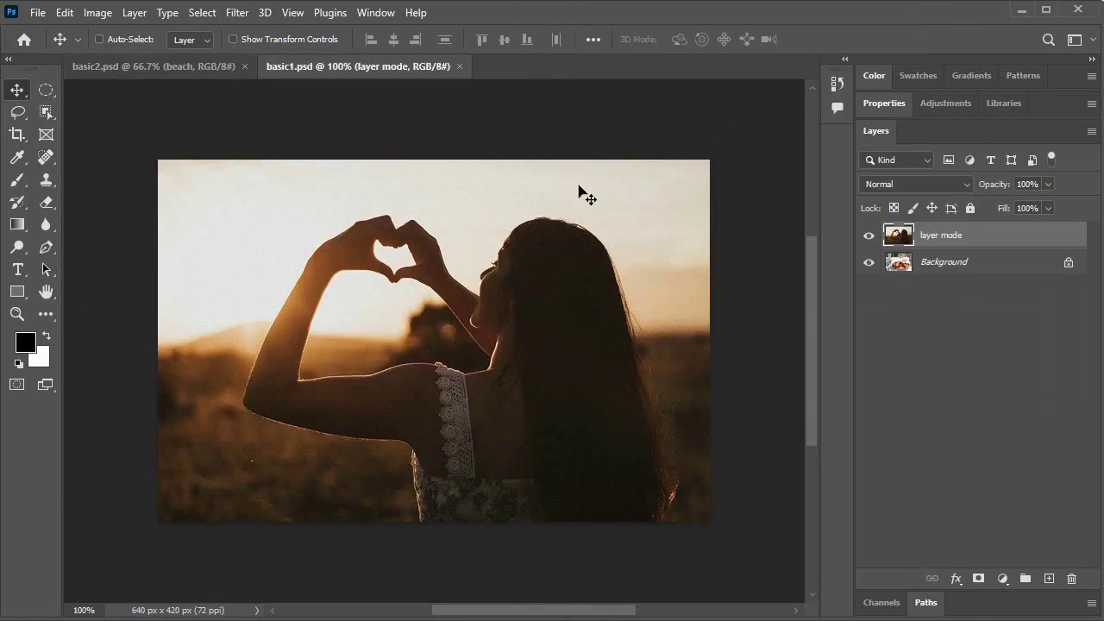
left_click_drag(302, 70, 108, 66)
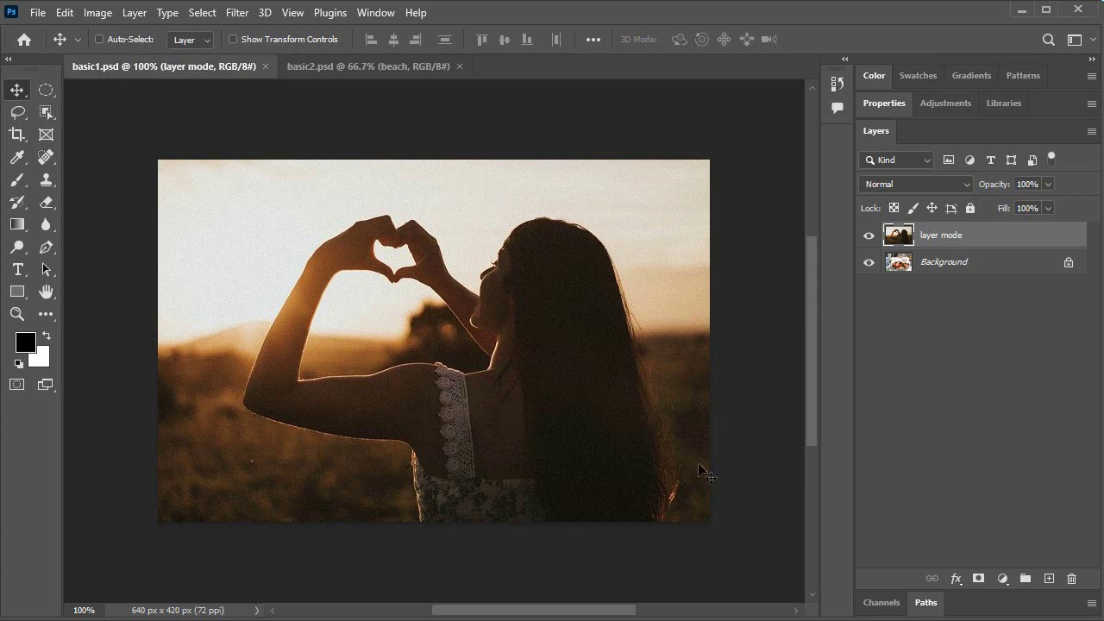
Open basic3.psd from the basic folder and view the basic2.psd document.
key("alt+Tab")
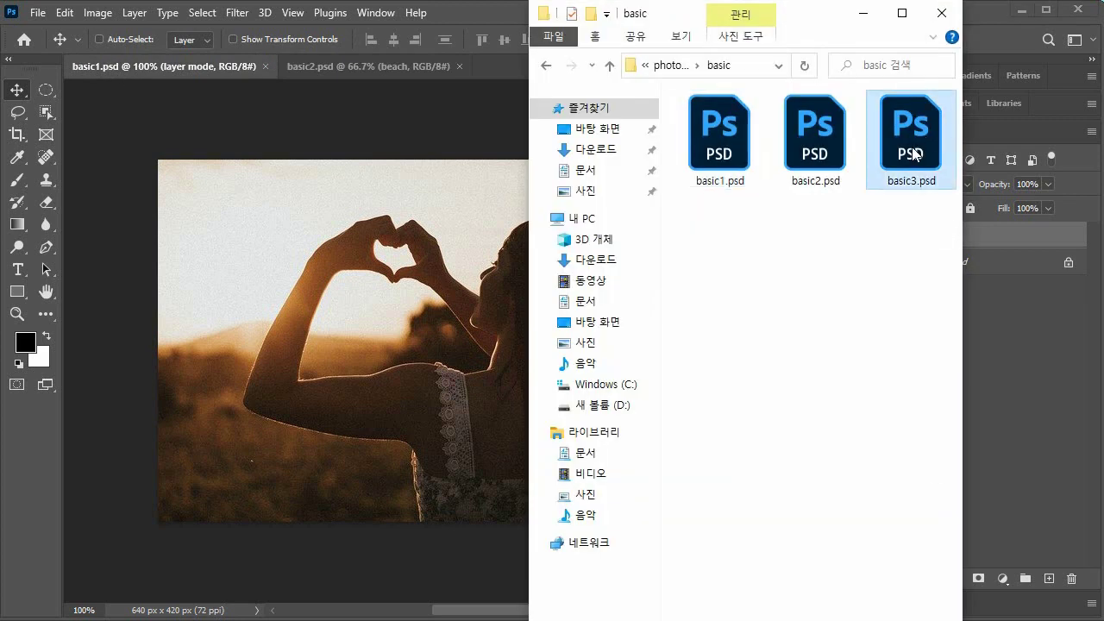
double_click(918, 145)
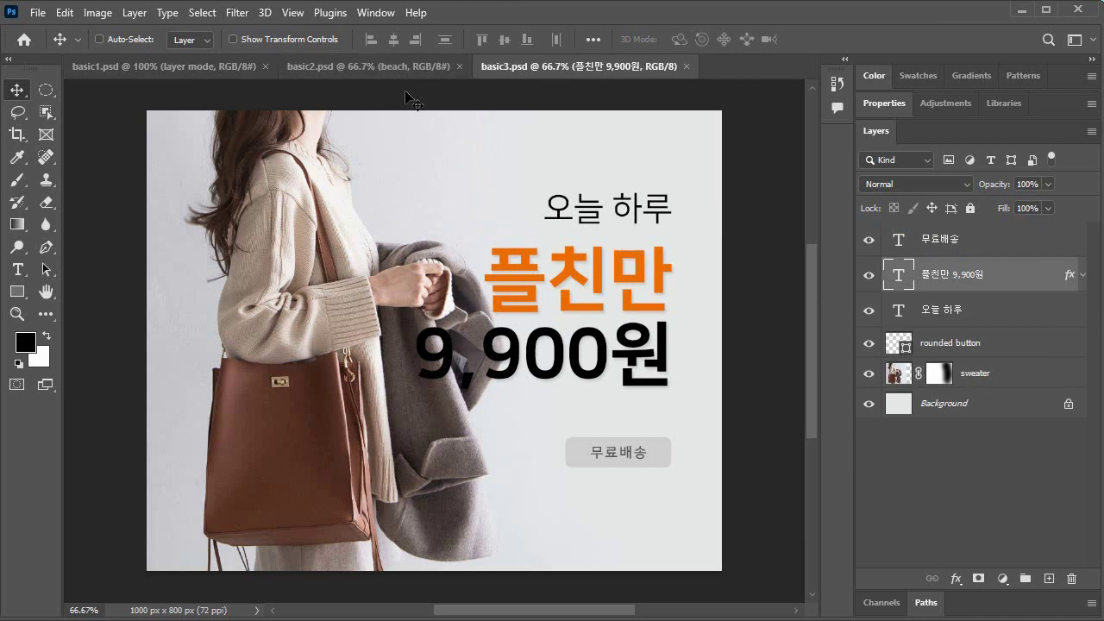
left_click(297, 66)
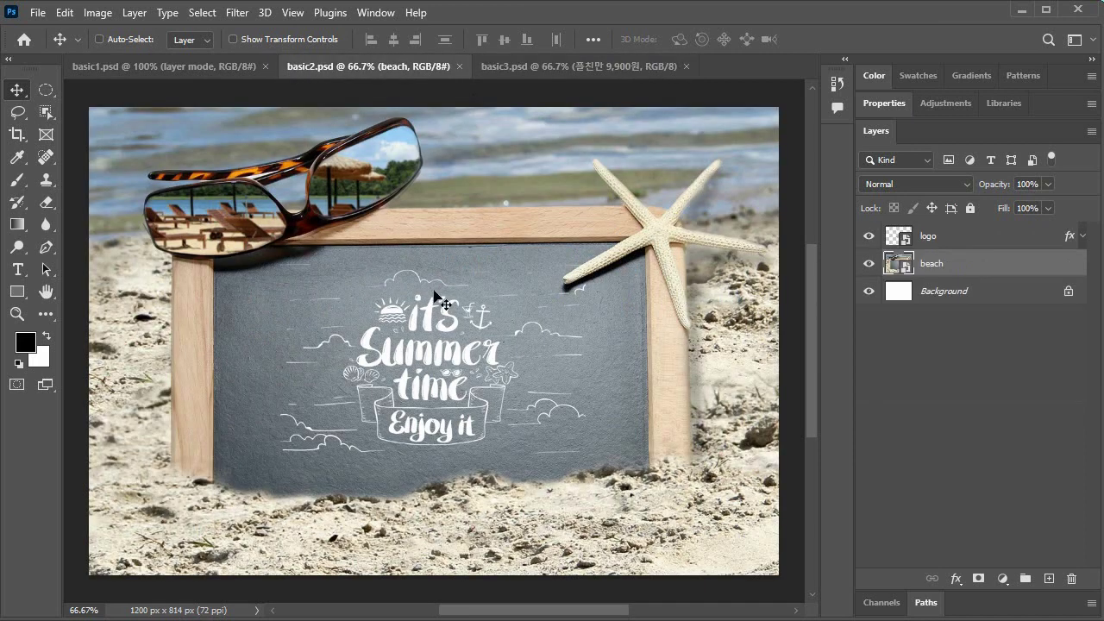
View the basic3.psd document, expand the effects of the 플친만 9,900원 layer and examine its Drop Shadow up close.
left_click(501, 66)
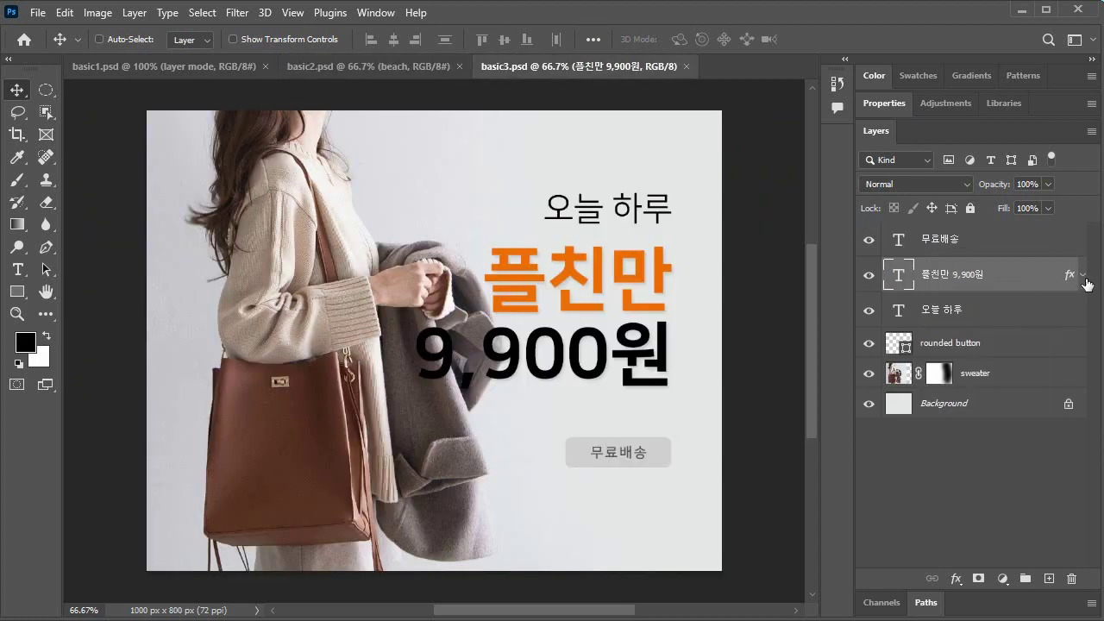
left_click(1083, 275)
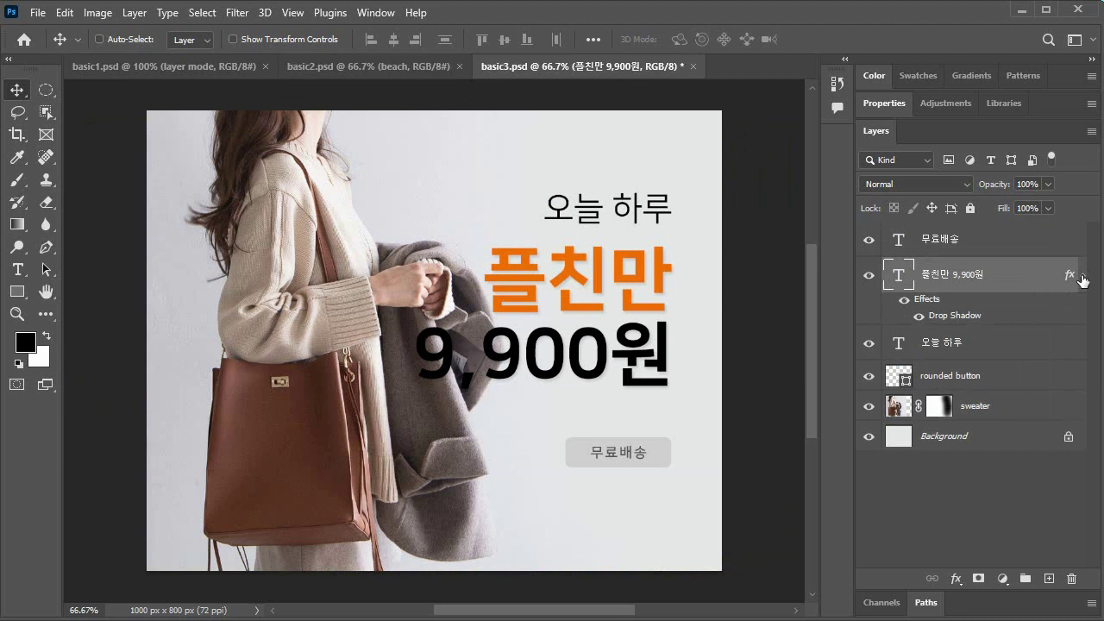
key("z")
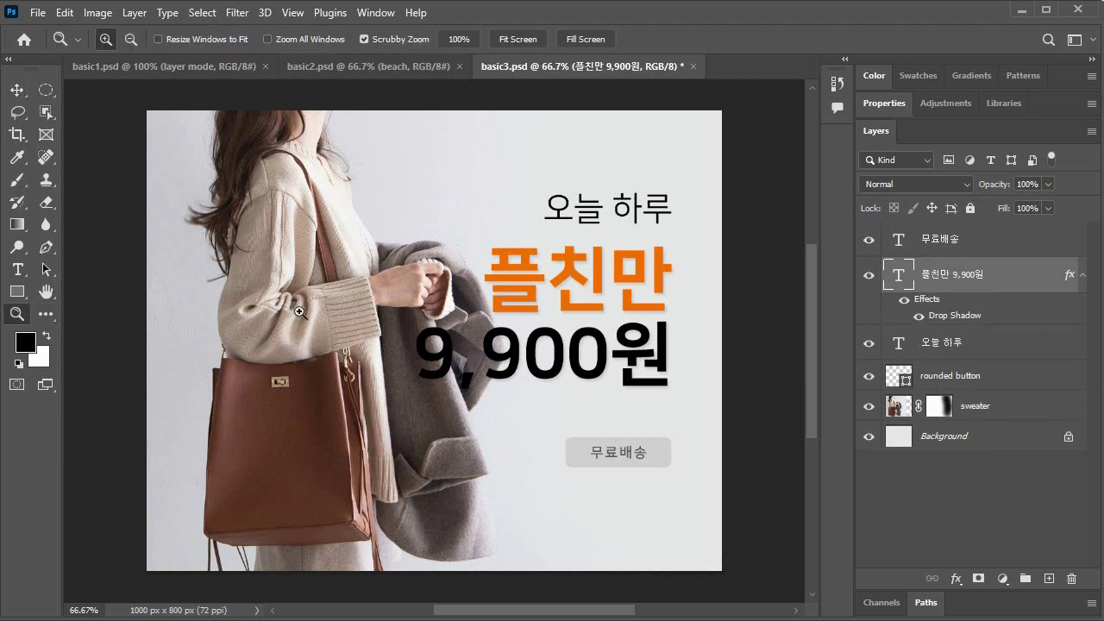
left_click(608, 305)
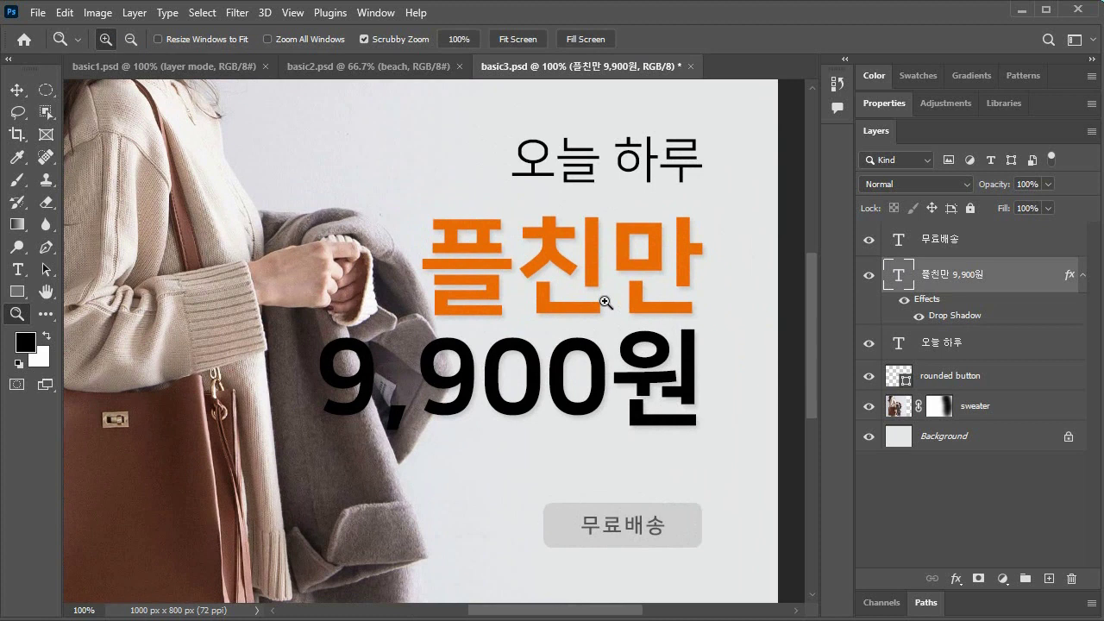
Set the foreground color to ff0000 and fill the rounded button layer with it.
left_click(1017, 383)
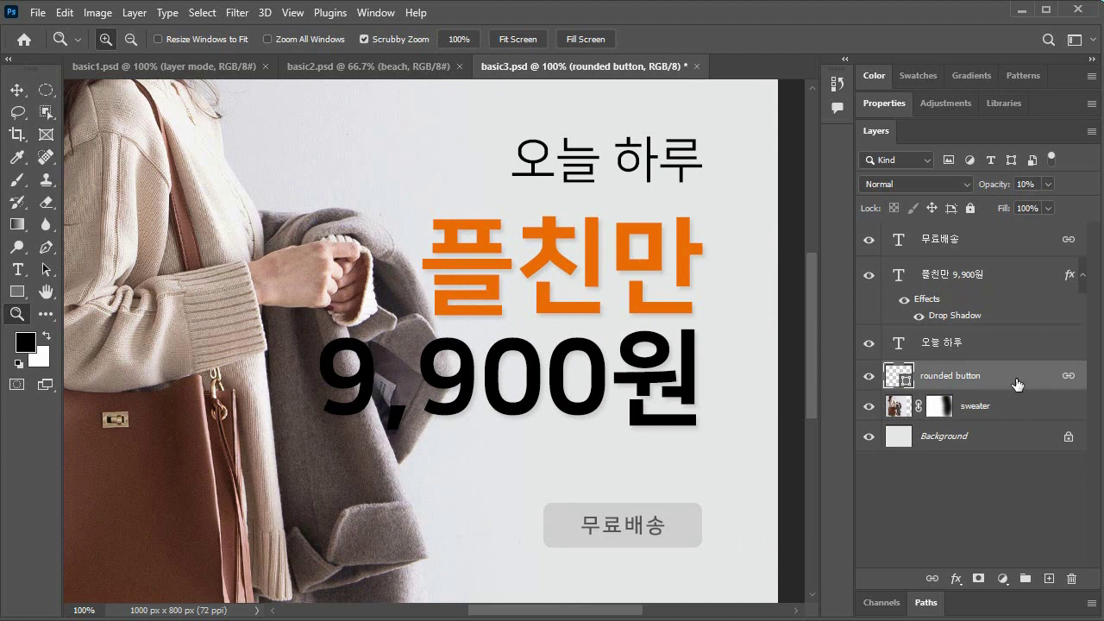
double_click(1017, 384)
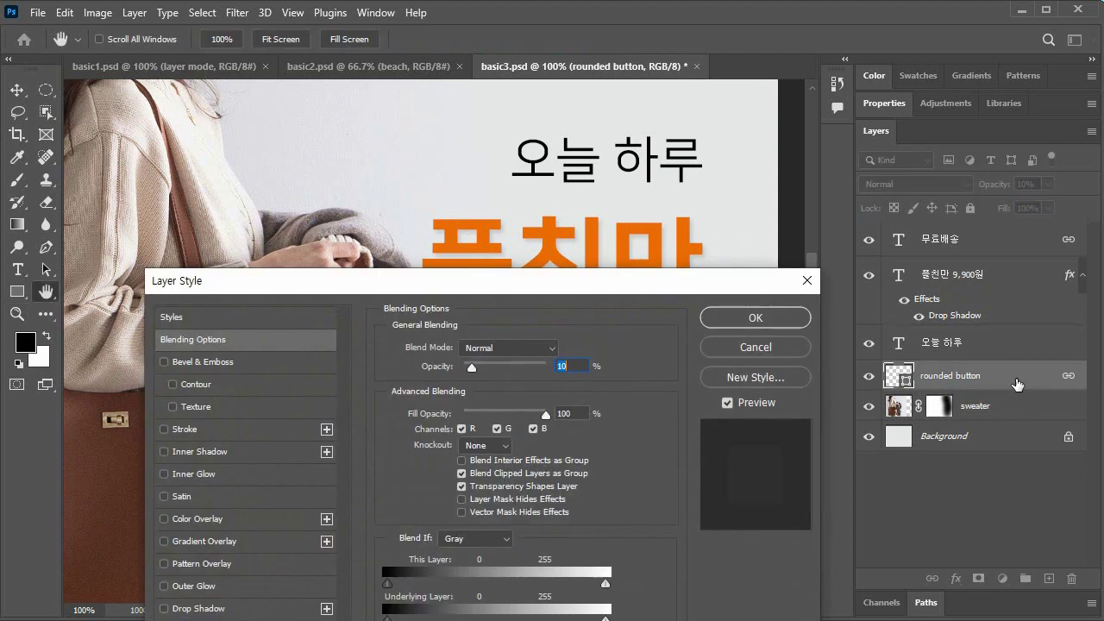
left_click(790, 347)
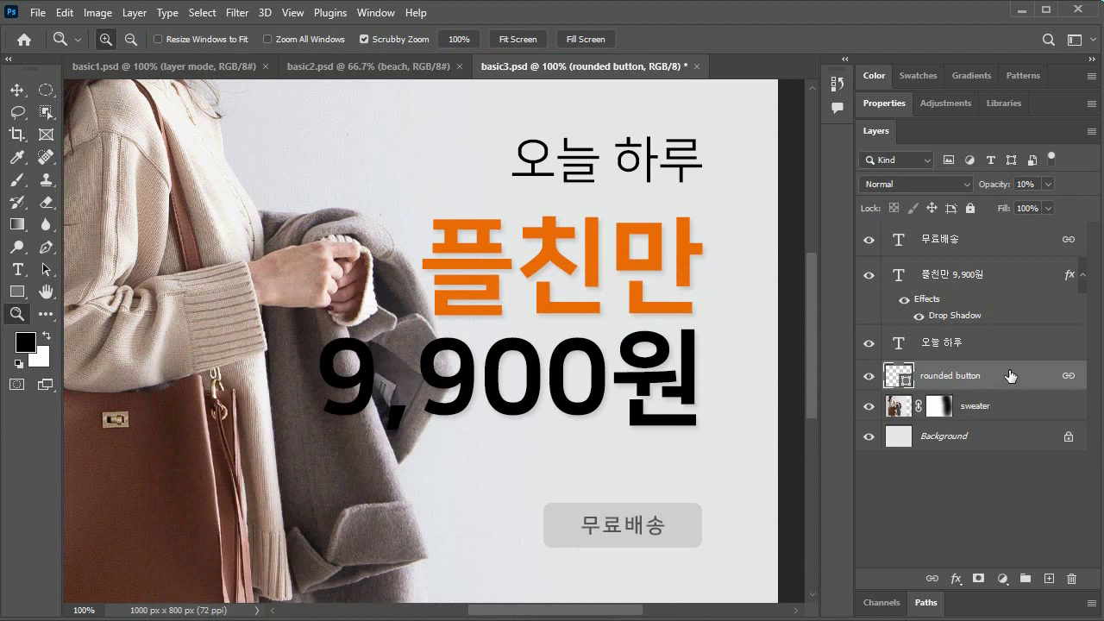
left_click(25, 349)
type("ff0000")
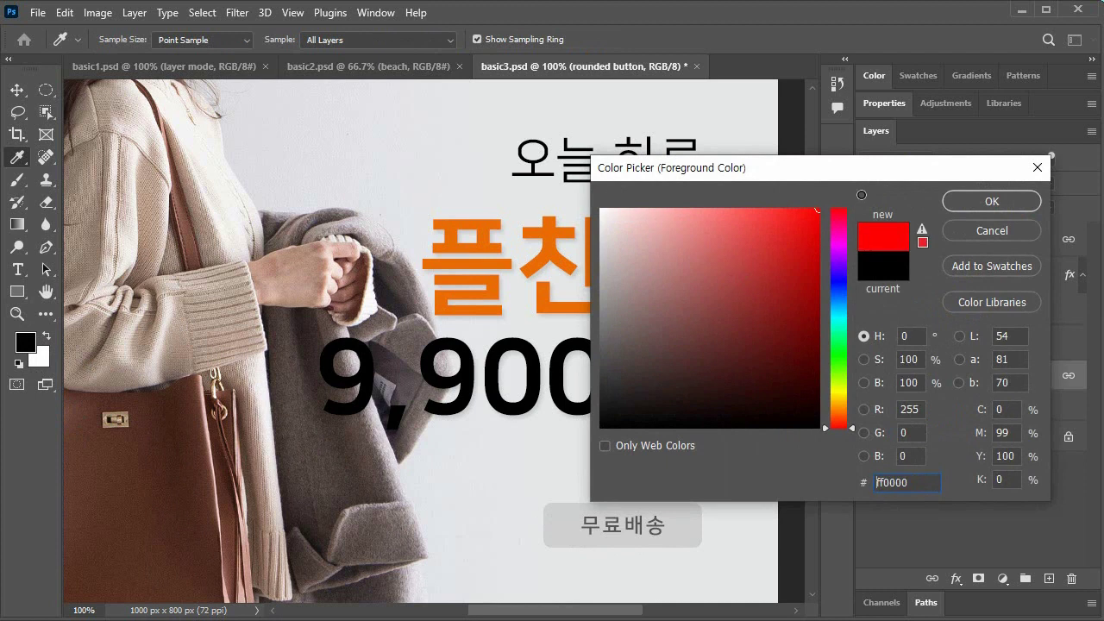
left_click(1027, 202)
key("z")
key("alt+BackSpace")
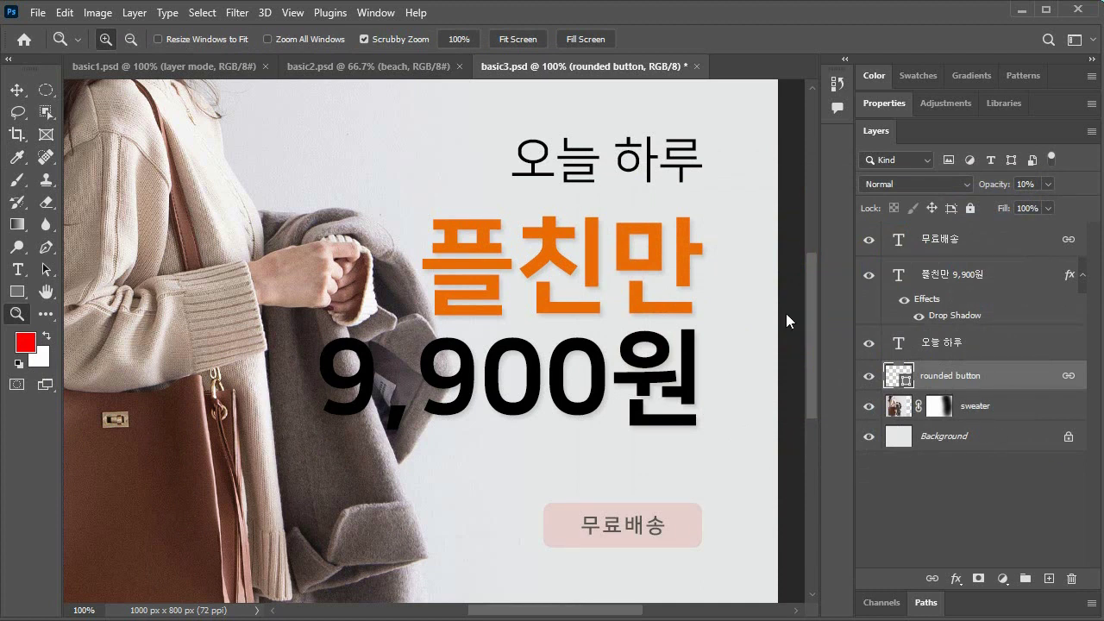
Check the shape path mask properties of the rounded button layer.
left_click(18, 90)
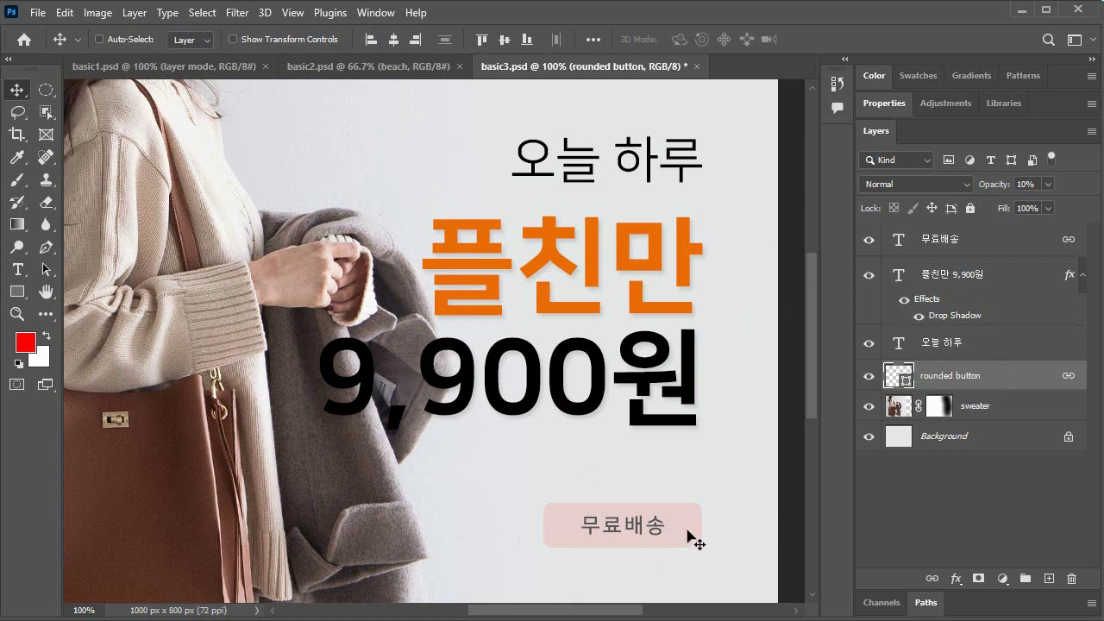
left_click(885, 103)
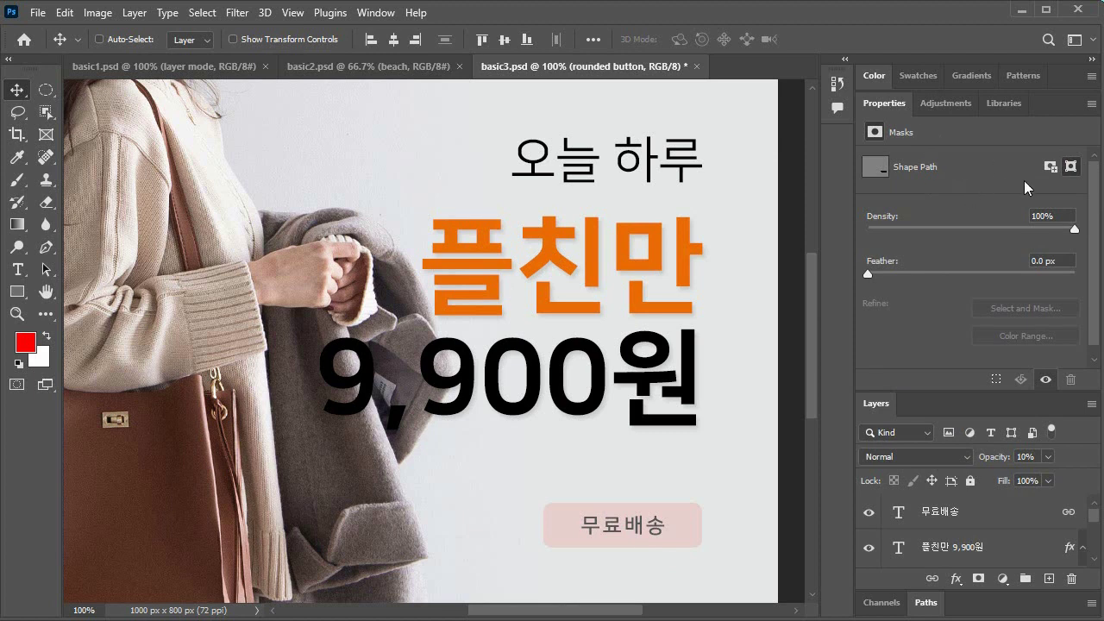
left_click(892, 105)
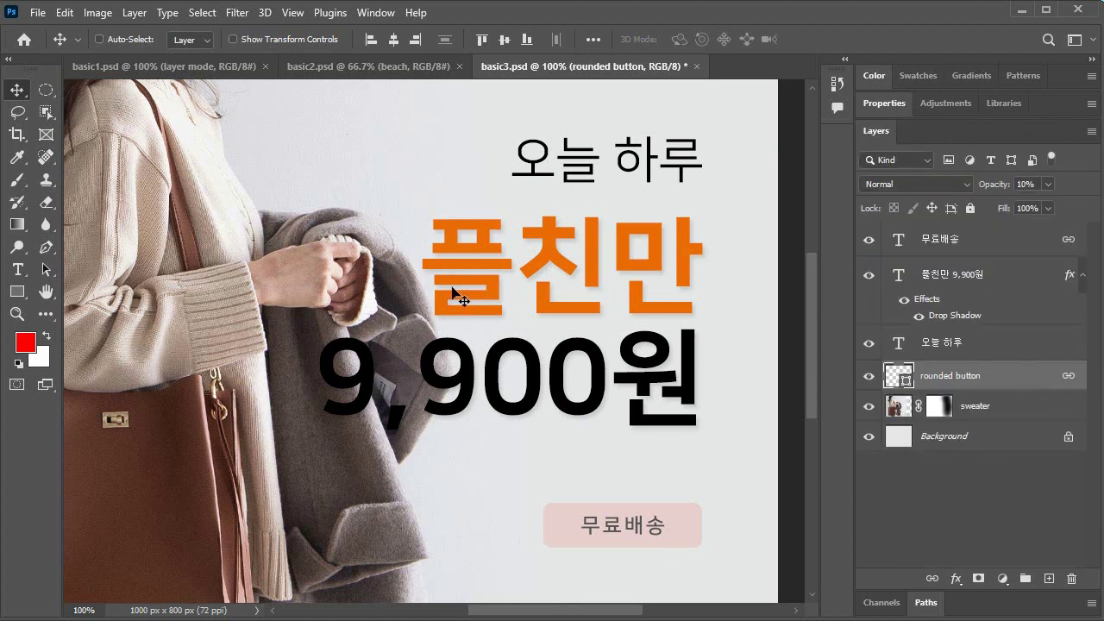
Add a new layer above the sweater layer, make a circular selection beside the woman, fill it with red and deselect.
left_click_drag(559, 238, 592, 289)
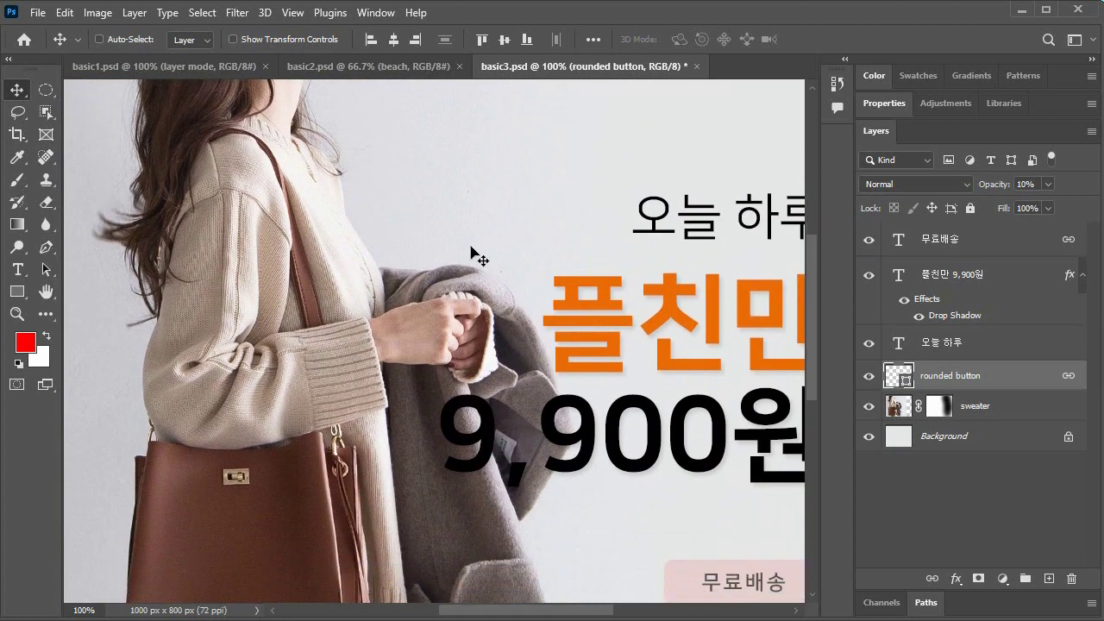
left_click(894, 411)
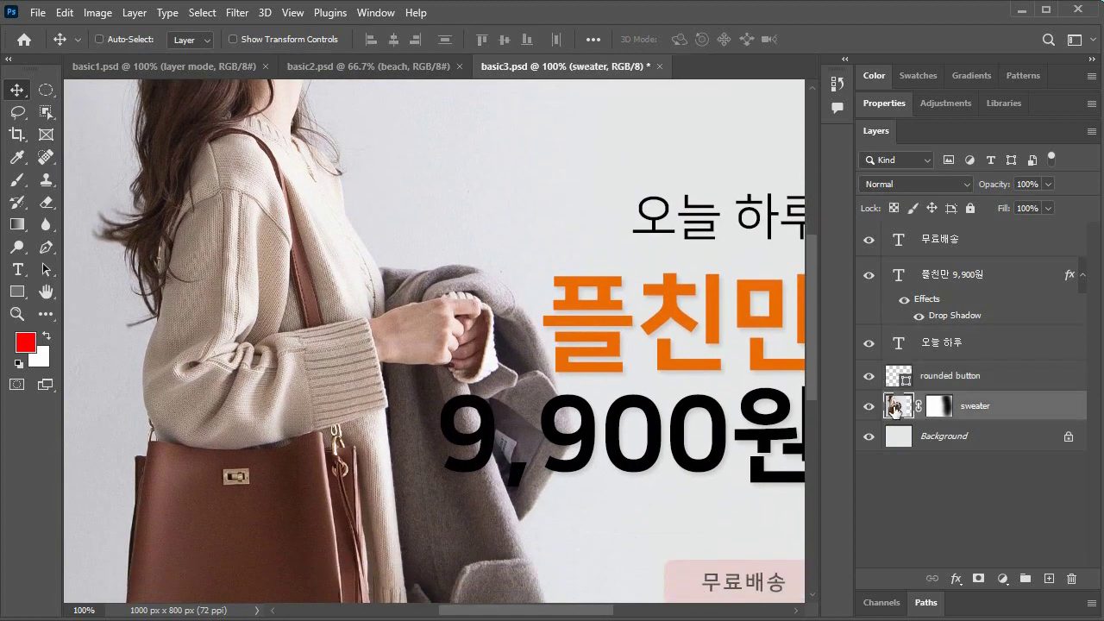
left_click(984, 437)
left_click(1018, 413)
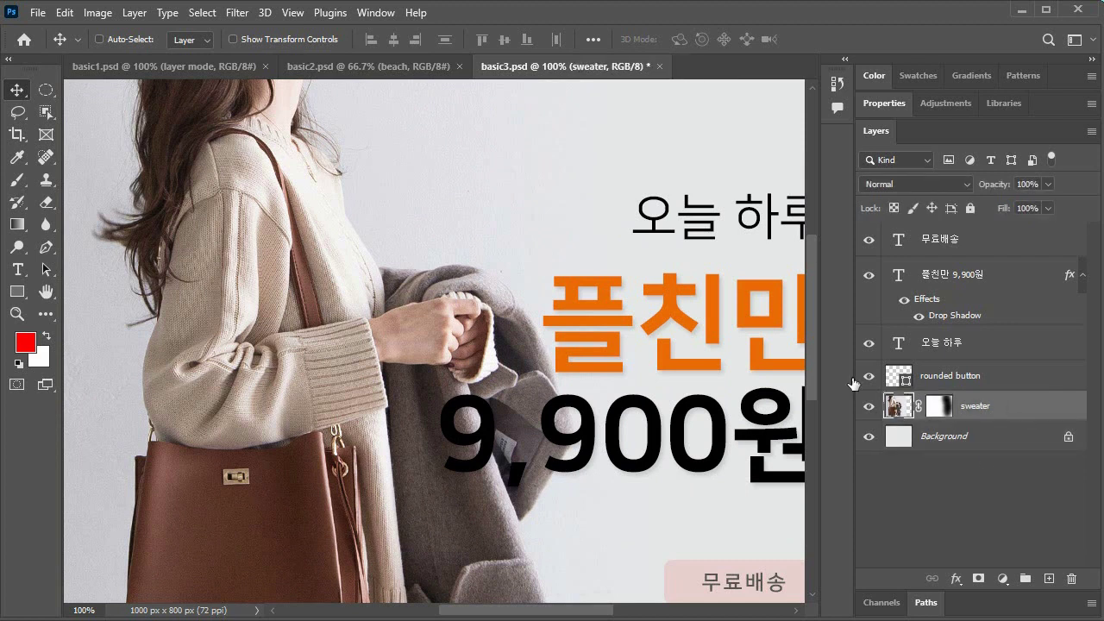
left_click(42, 91)
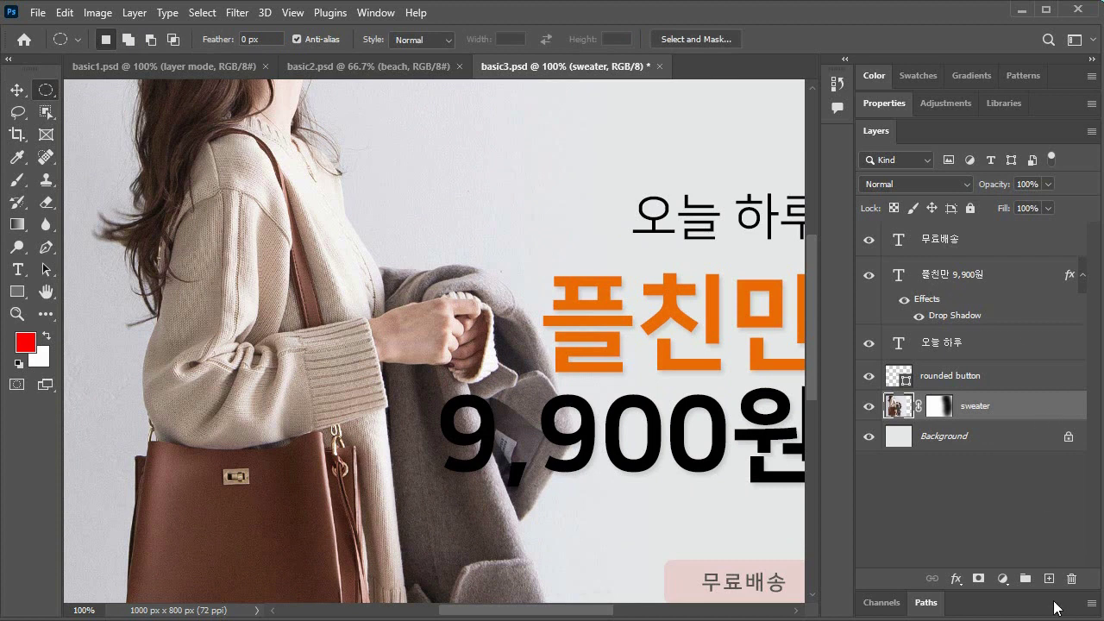
left_click(1049, 579)
left_click_drag(394, 143, 612, 343)
key("alt")
key("alt+BackSpace")
key("ctrl+d")
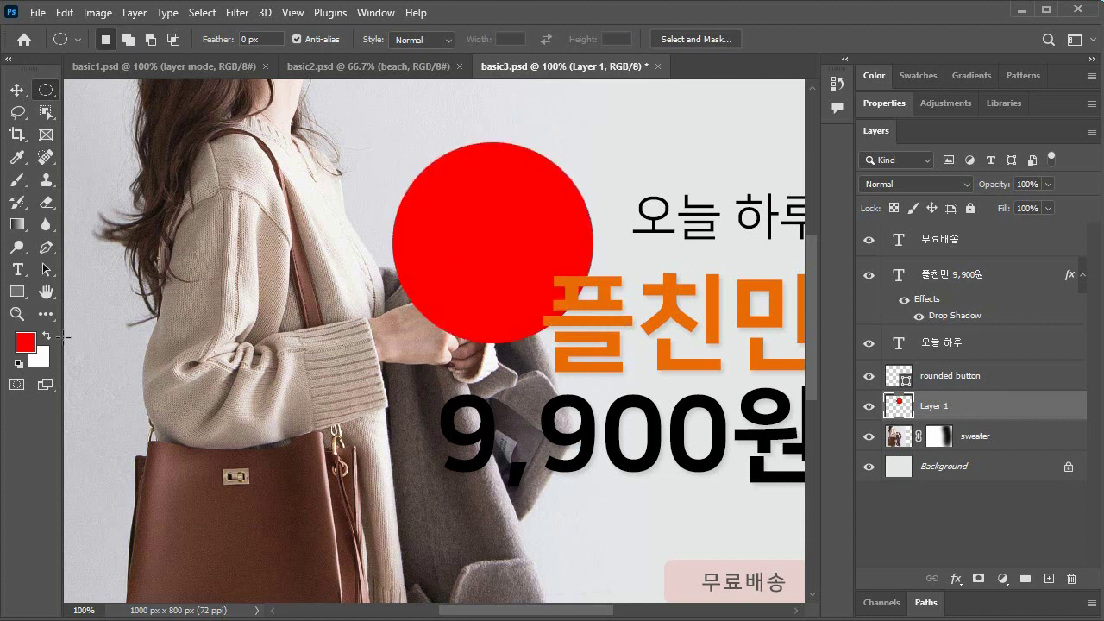
Restore the default colors, lock the circle layer's transparent pixels, fill it with black, and undo the fill.
left_click(25, 362)
left_click(894, 209)
key("alt+BackSpace")
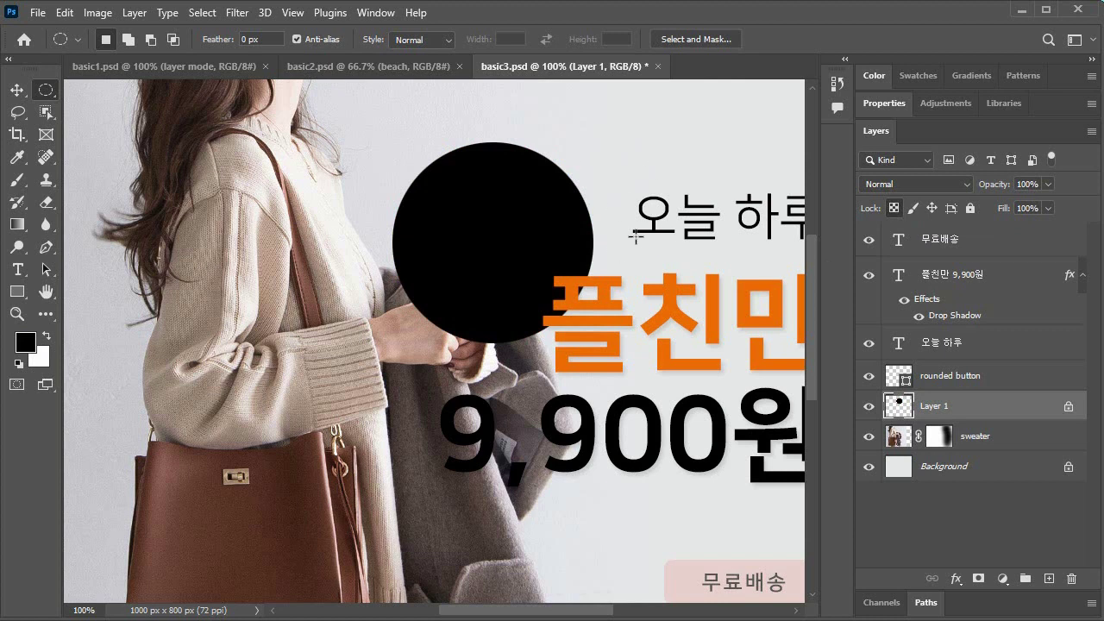
key("ctrl+z")
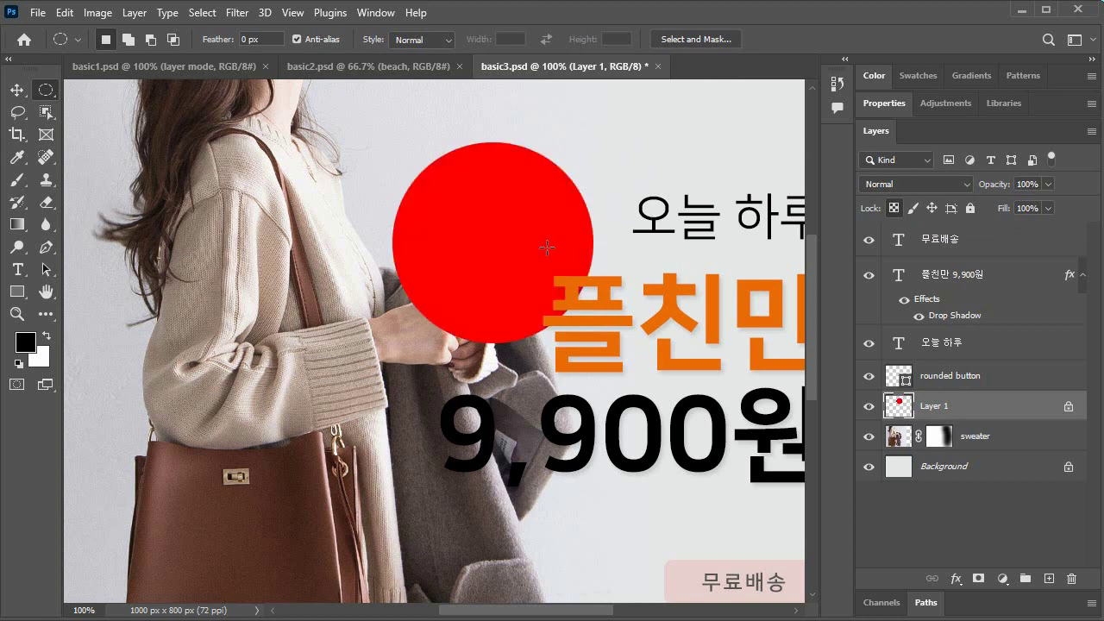
Convert the red circle's layer, Layer 1, to a smart object.
right_click(956, 407)
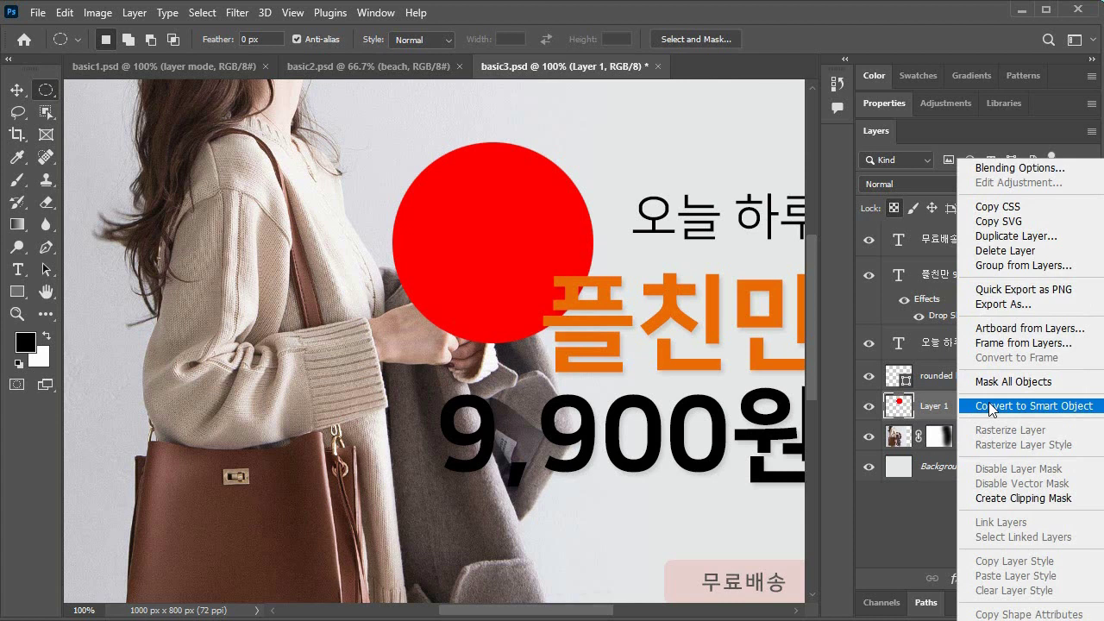
left_click(991, 409)
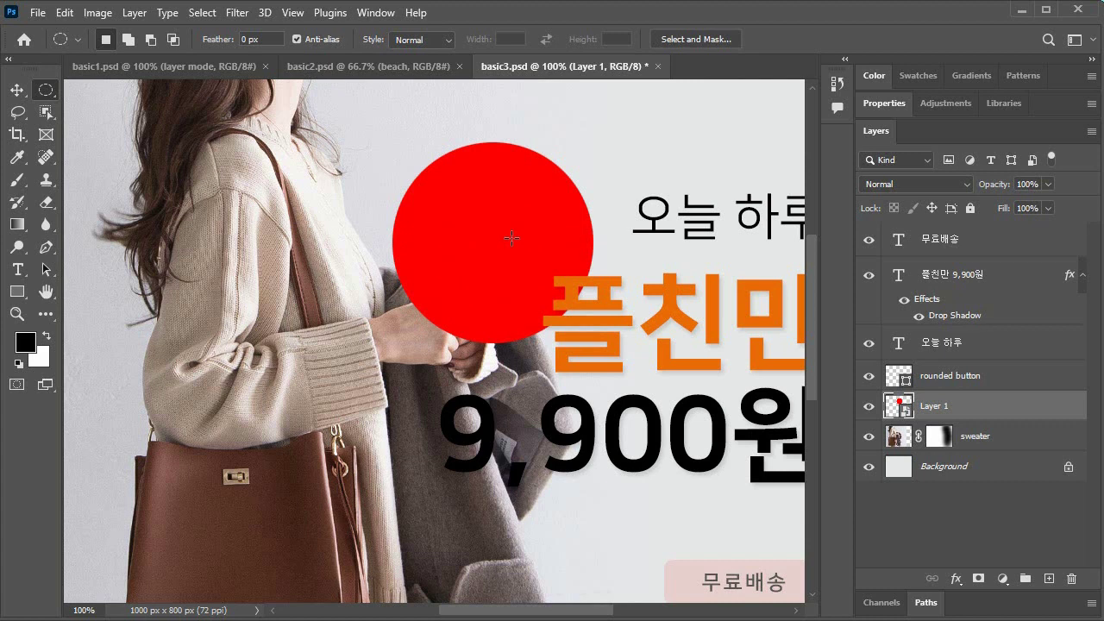
Preview a Color Overlay in black 000000 on the circle's smart object layer and turn the overlay off again.
double_click(965, 412)
left_click_drag(556, 296, 732, 101)
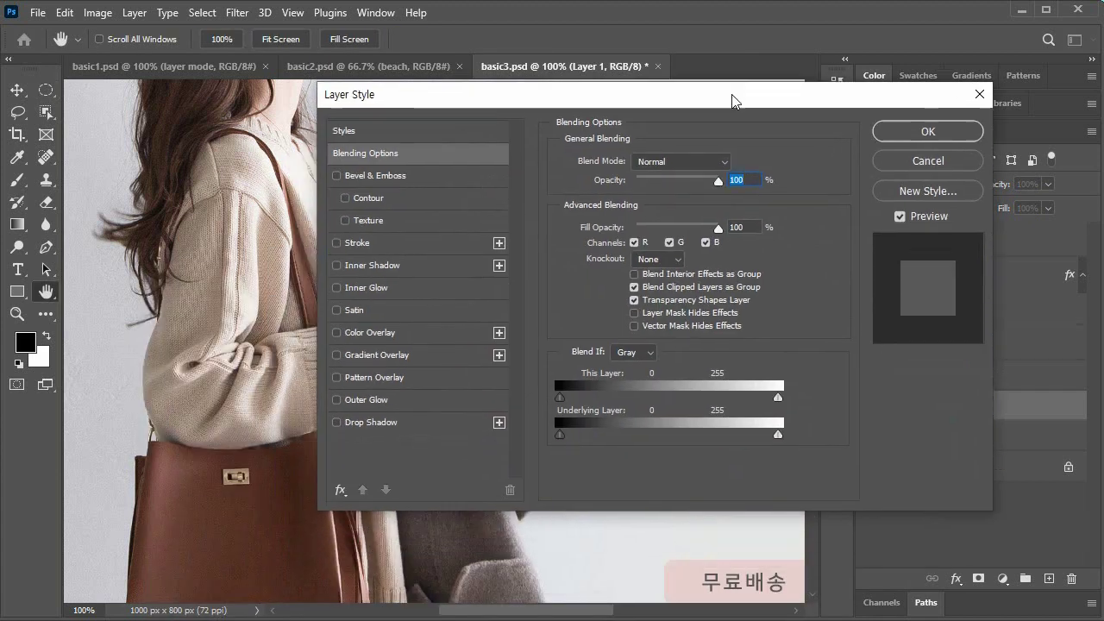
left_click(371, 334)
left_click_drag(648, 98, 626, 325)
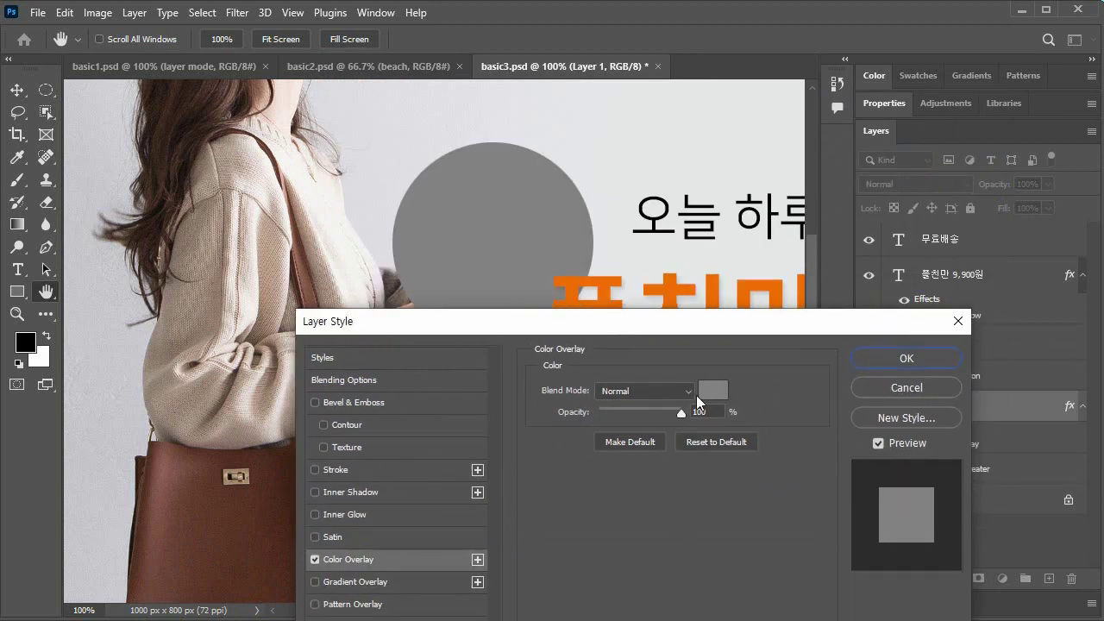
left_click(715, 394)
left_click_drag(643, 388, 570, 433)
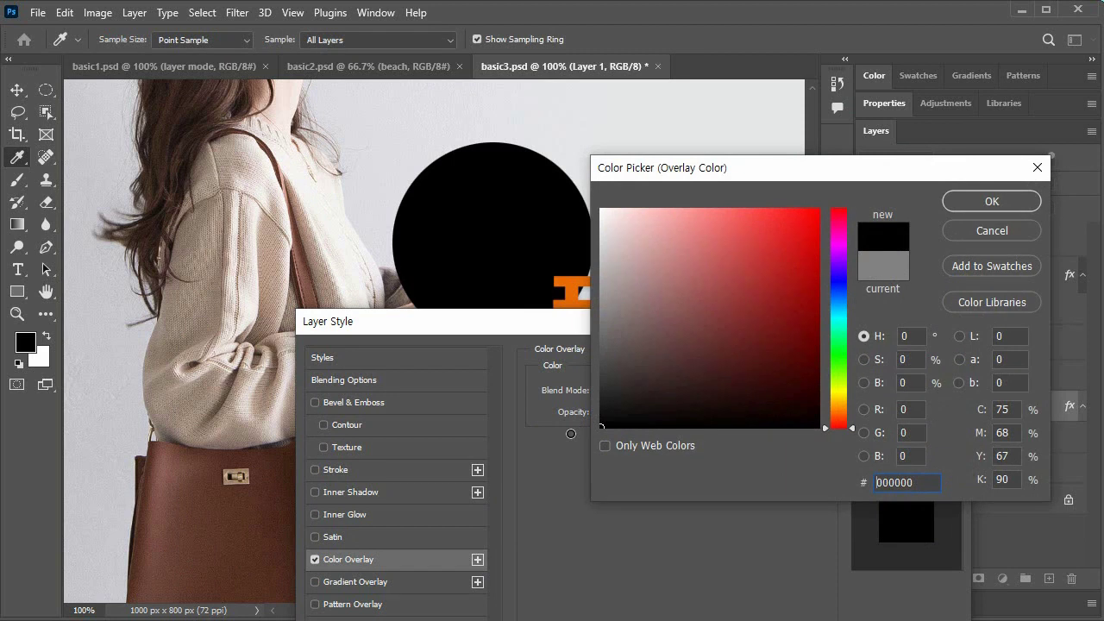
left_click(995, 197)
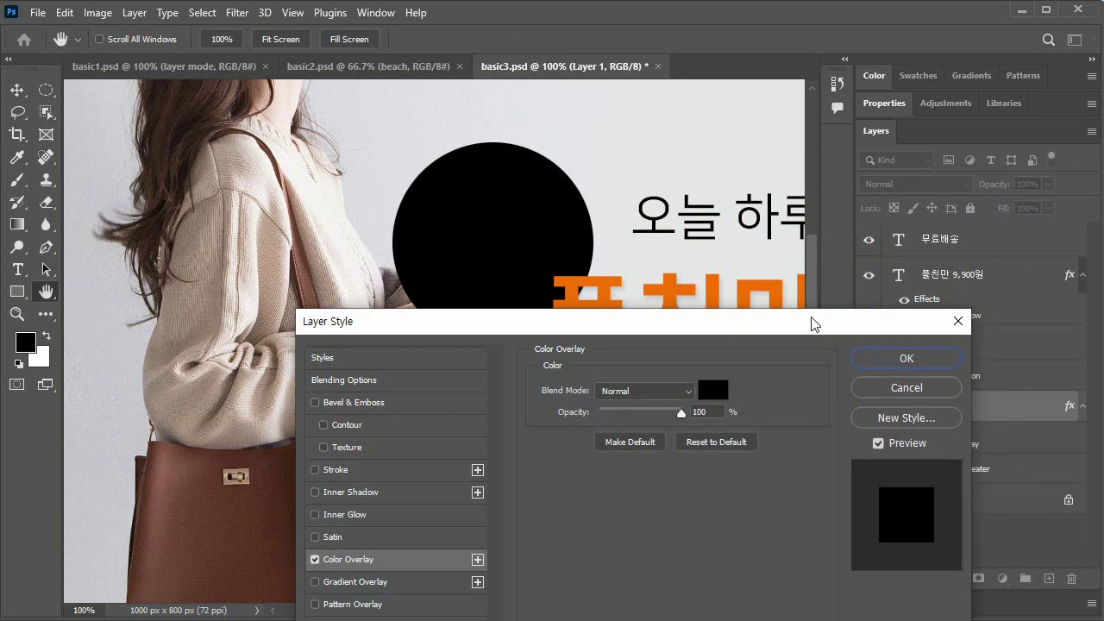
left_click_drag(811, 324, 805, 380)
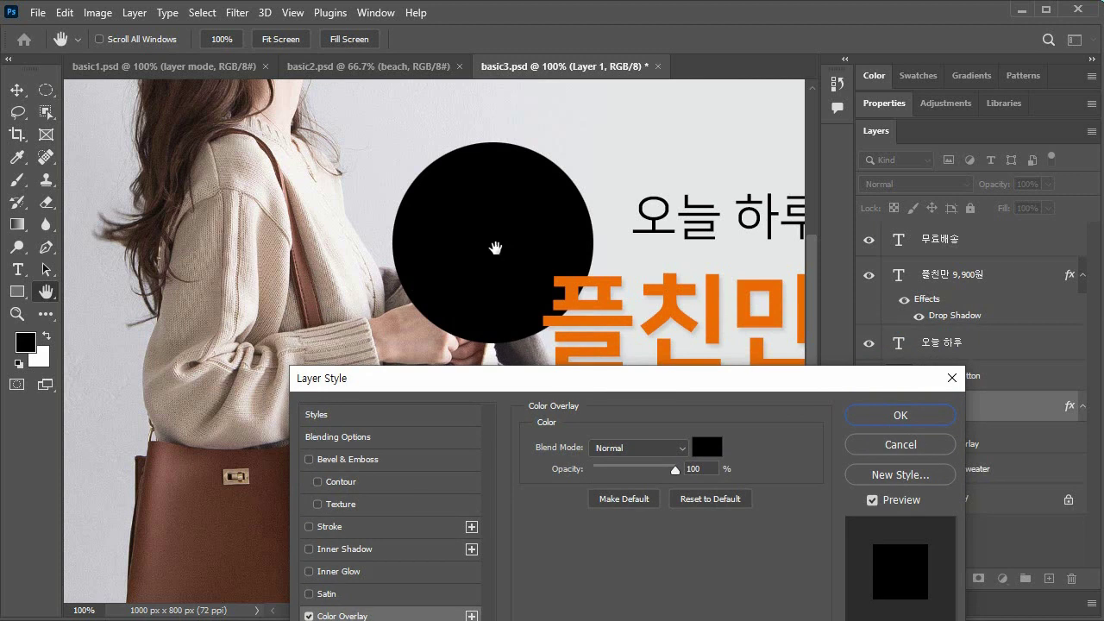
left_click(309, 616)
Preview a Gradient Overlay with the Blue_03 preset from the Blues group on the circle and turn it off again.
left_click_drag(561, 389, 622, 337)
left_click(425, 493)
left_click(402, 590)
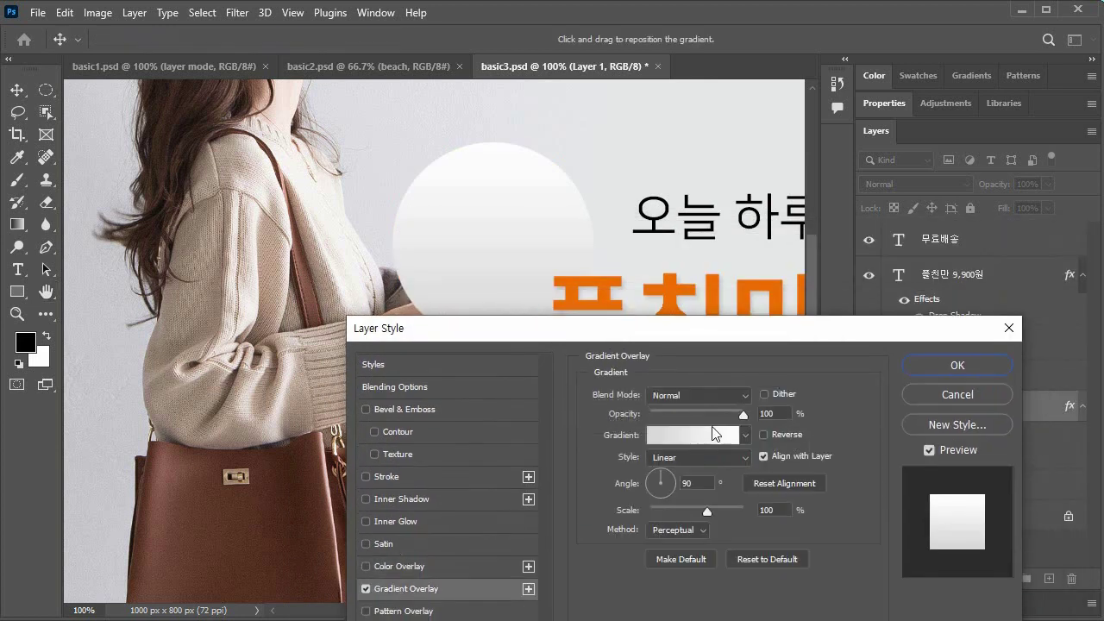
left_click(689, 438)
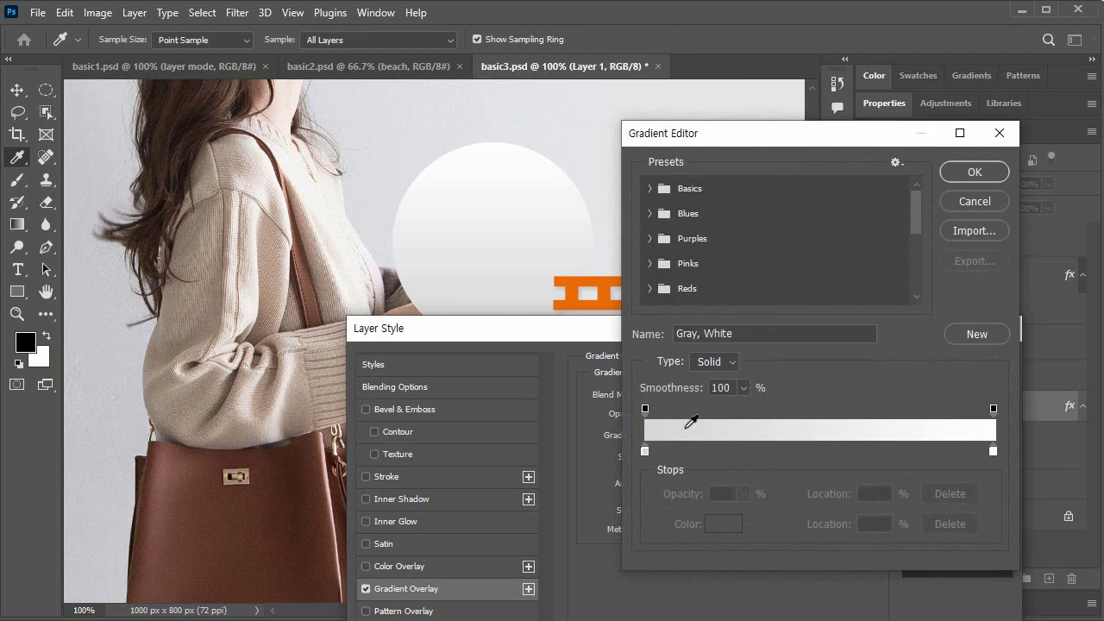
left_click(651, 213)
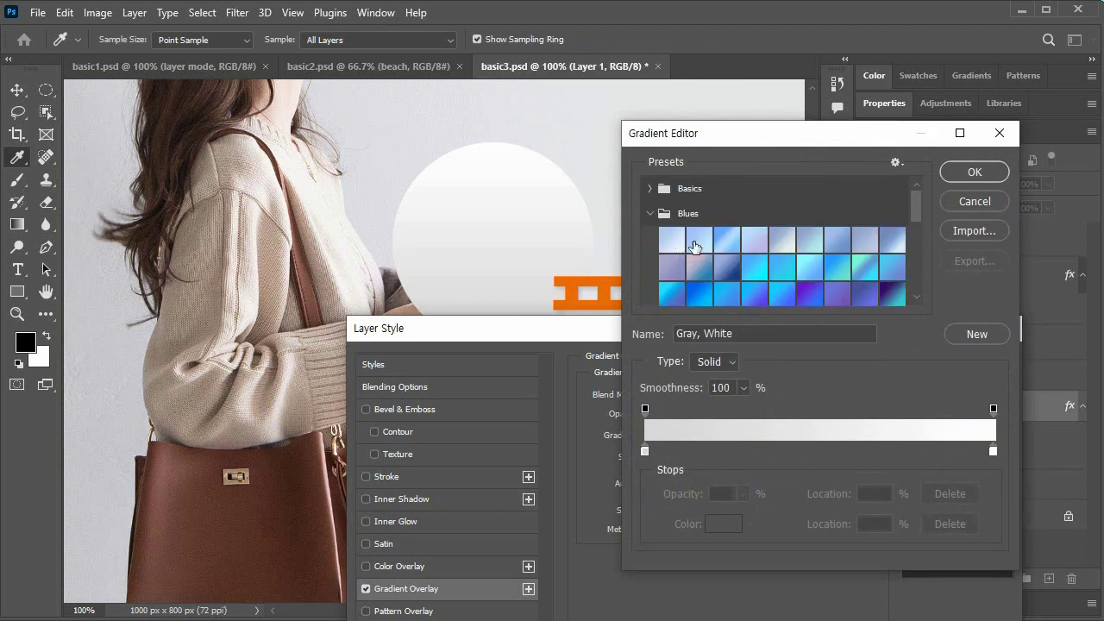
left_click(730, 242)
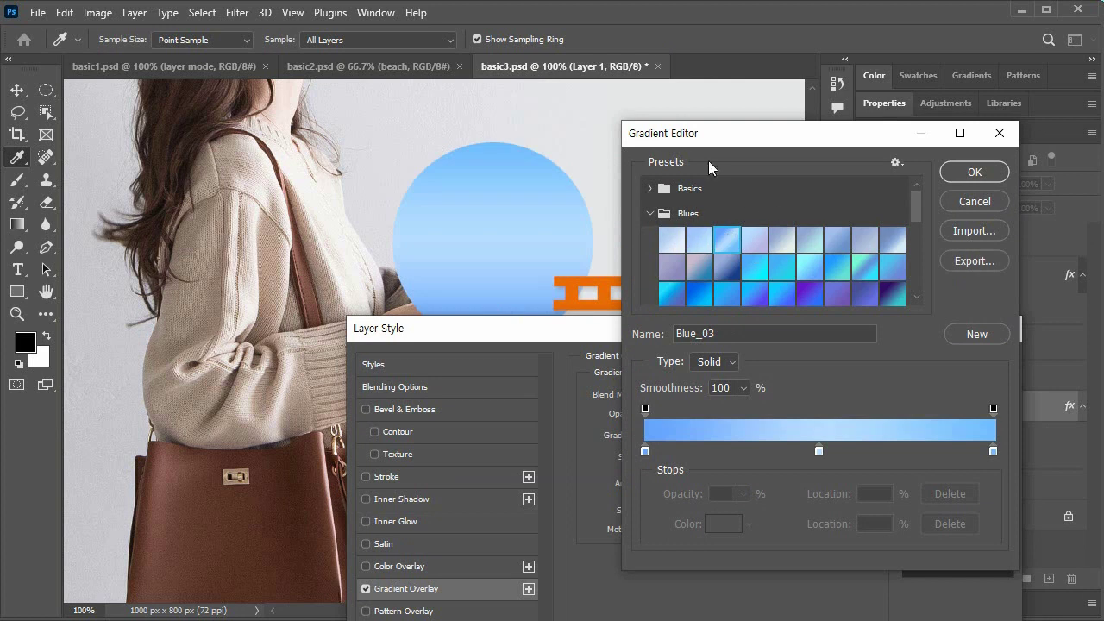
left_click(985, 172)
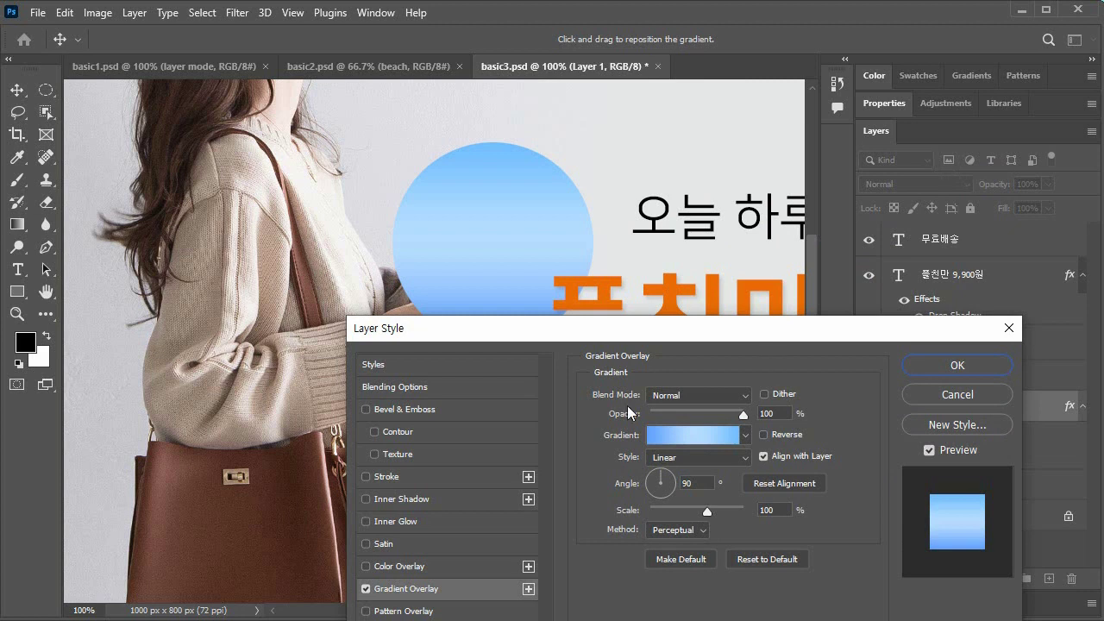
left_click(366, 589)
Turn on a Pattern Overlay for the circle layer and look at the available pattern groups.
left_click_drag(577, 337, 707, 111)
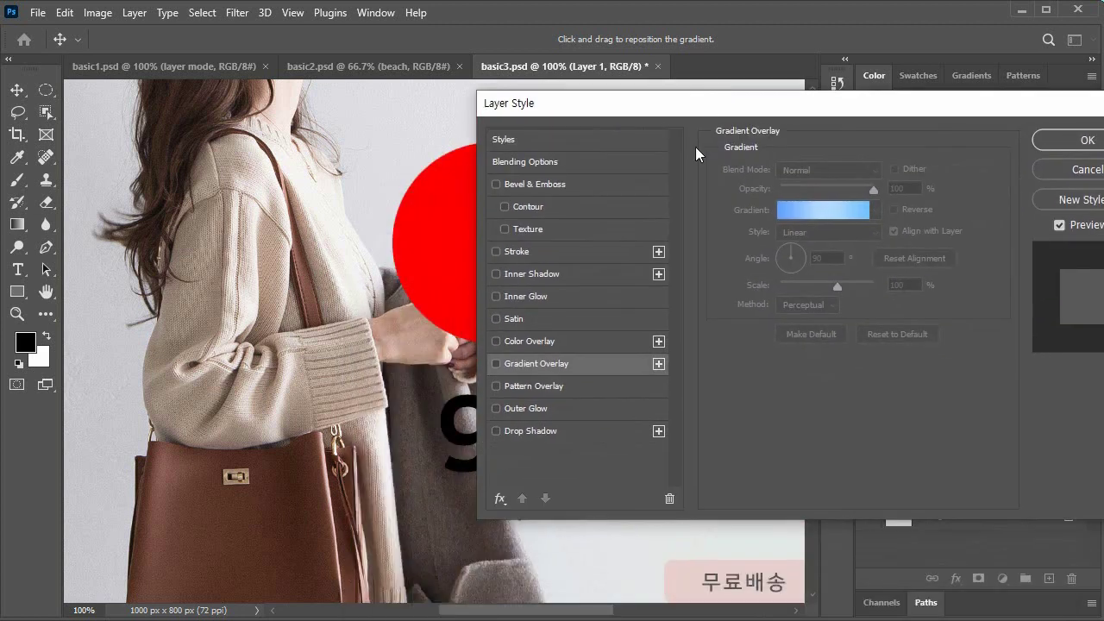
left_click(496, 386)
left_click(591, 389)
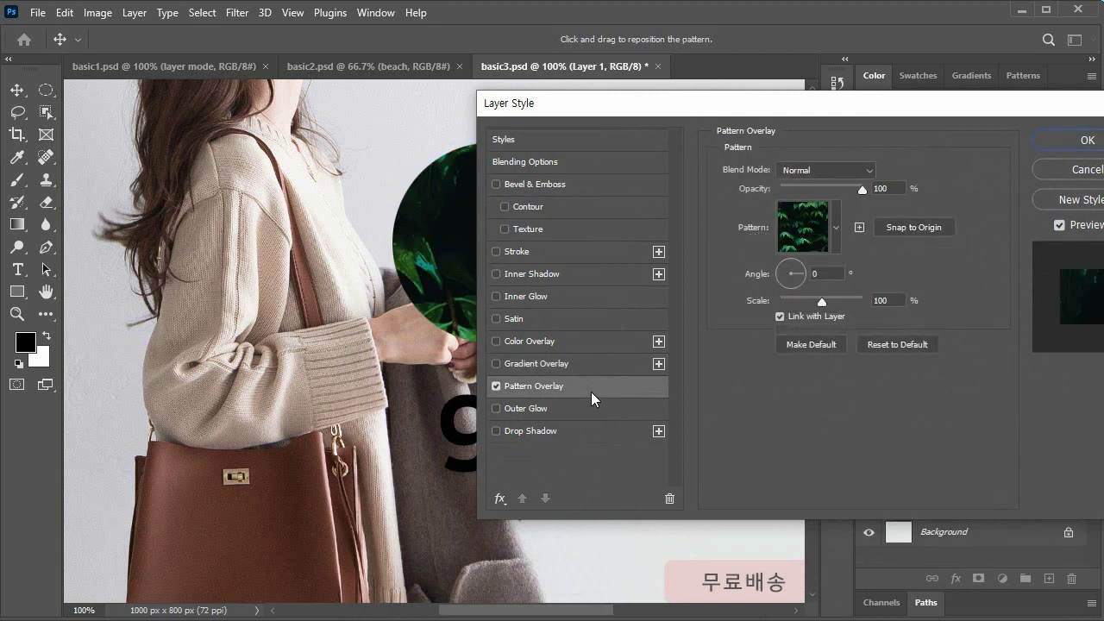
left_click(800, 236)
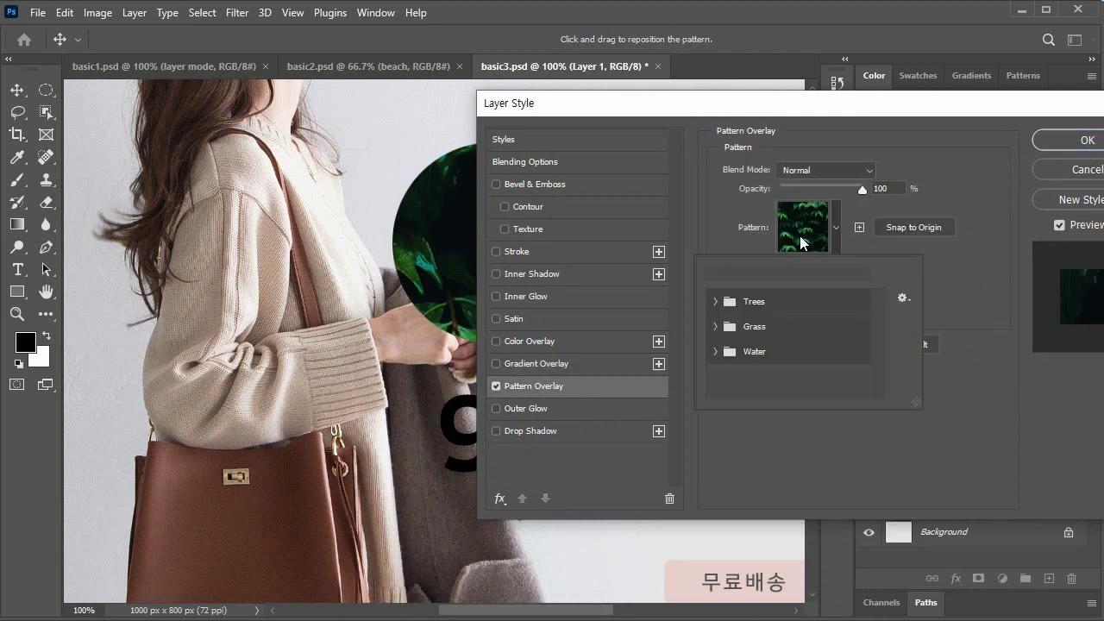
left_click(853, 101)
left_click_drag(854, 101, 714, 280)
left_click_drag(742, 233, 771, 153)
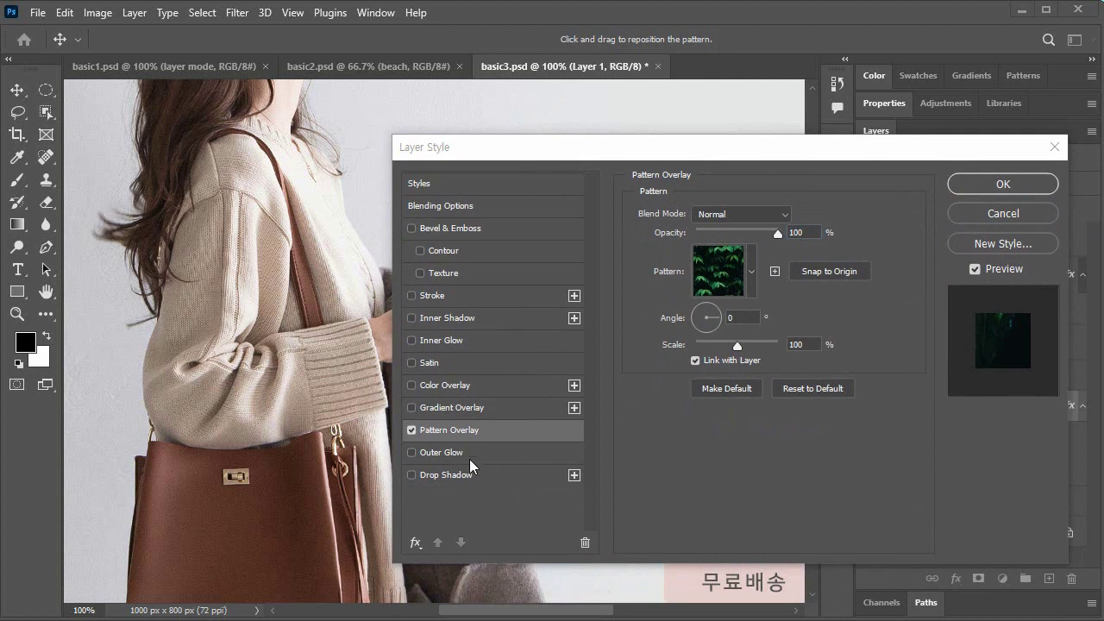
Turn off the circle's Pattern Overlay, preview an Outer Glow on it instead, and close the layer style settings.
left_click(411, 431)
left_click(412, 451)
left_click_drag(685, 148, 773, 134)
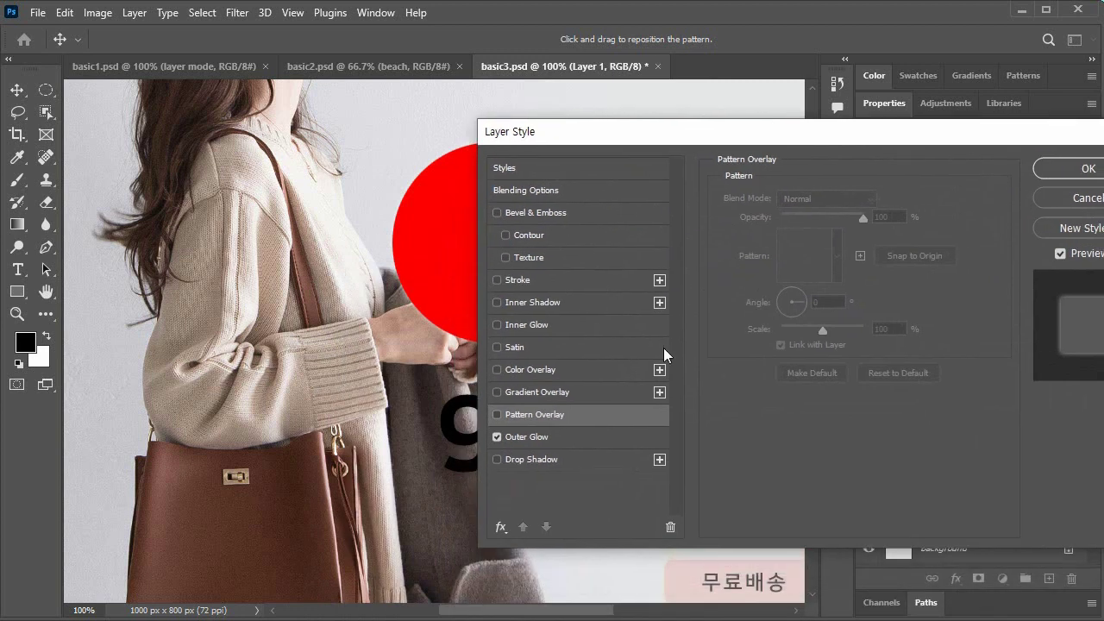
left_click(565, 438)
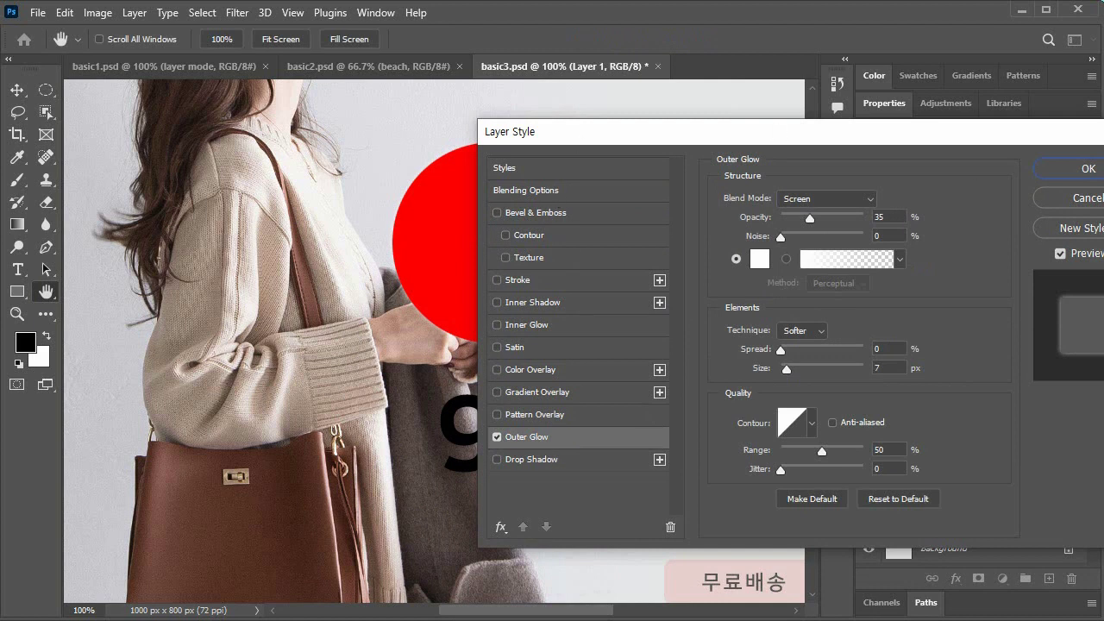
left_click(1087, 168)
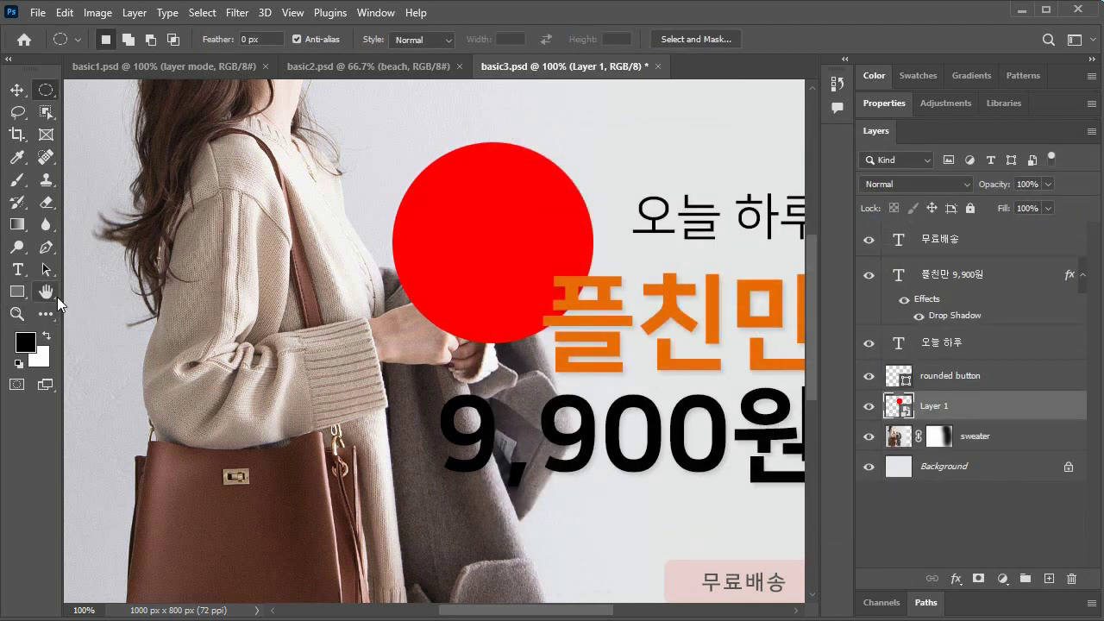
Delete the red circle's smart object layer, Layer 1.
left_click_drag(1006, 404, 1071, 579)
Preview an Outer Glow together with the Drop Shadow on the 플친만 9,900원 text layer and cancel the style changes.
left_click(46, 292)
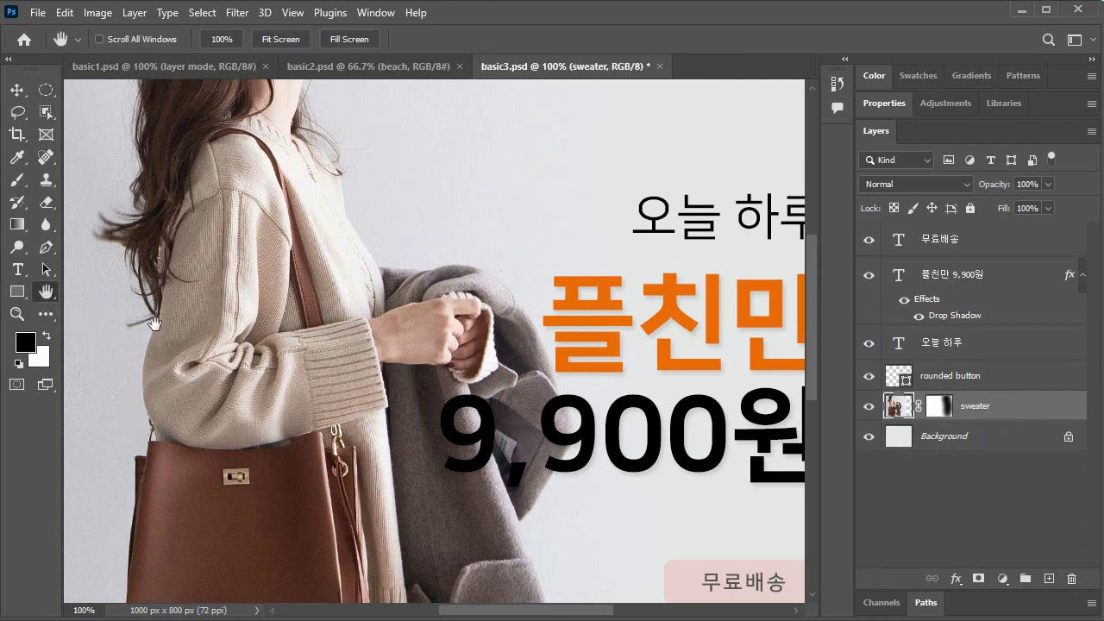
left_click_drag(537, 366, 326, 331)
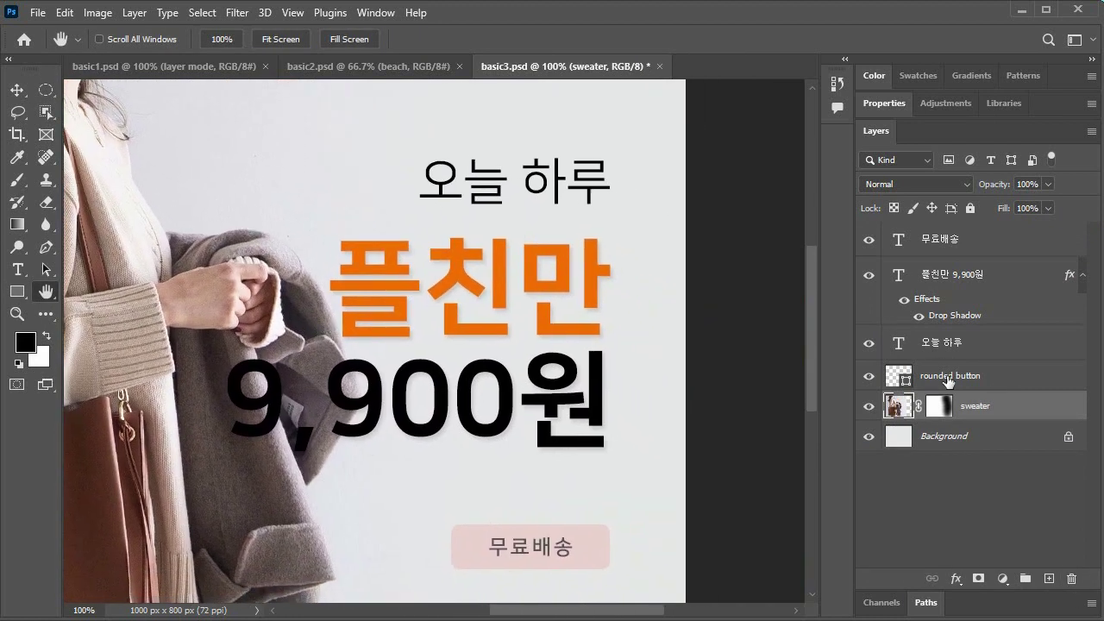
double_click(1018, 289)
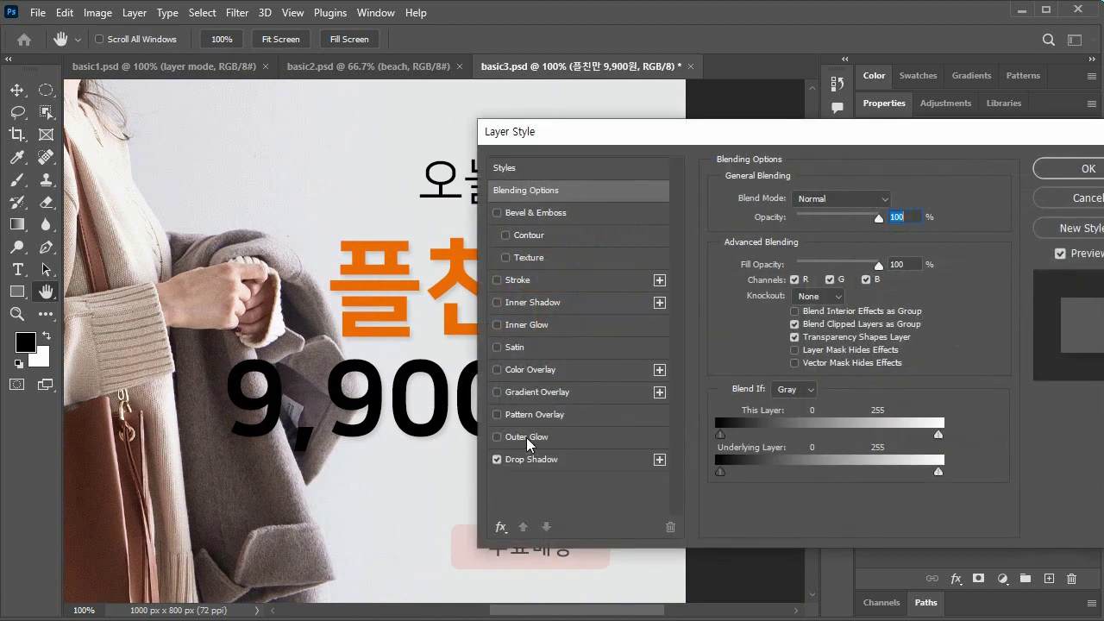
left_click(497, 461)
left_click(536, 437)
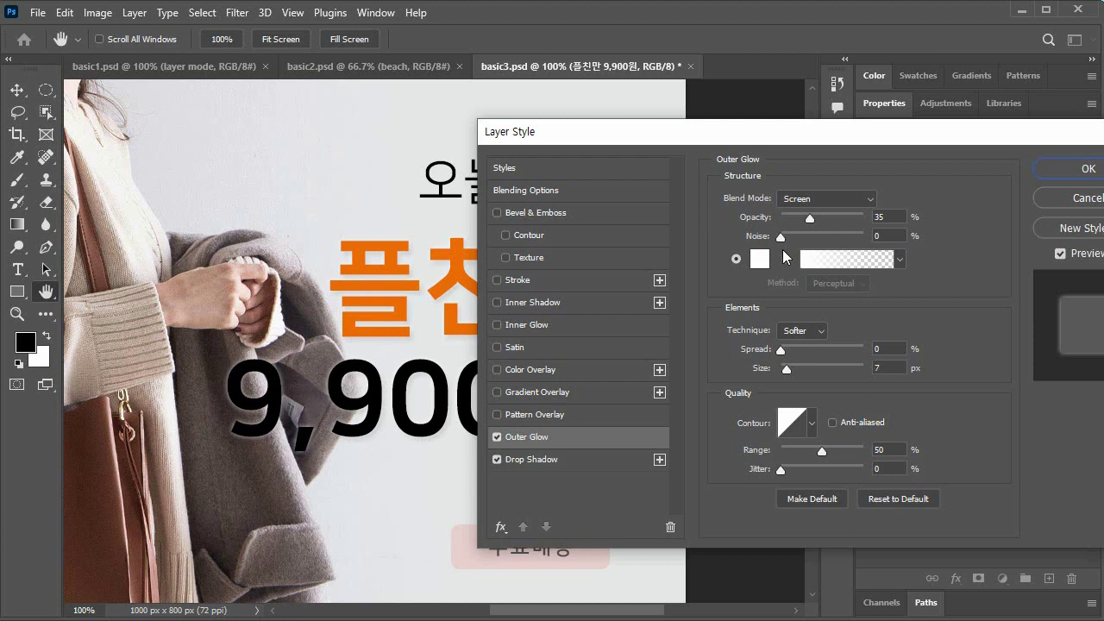
left_click_drag(813, 140, 761, 118)
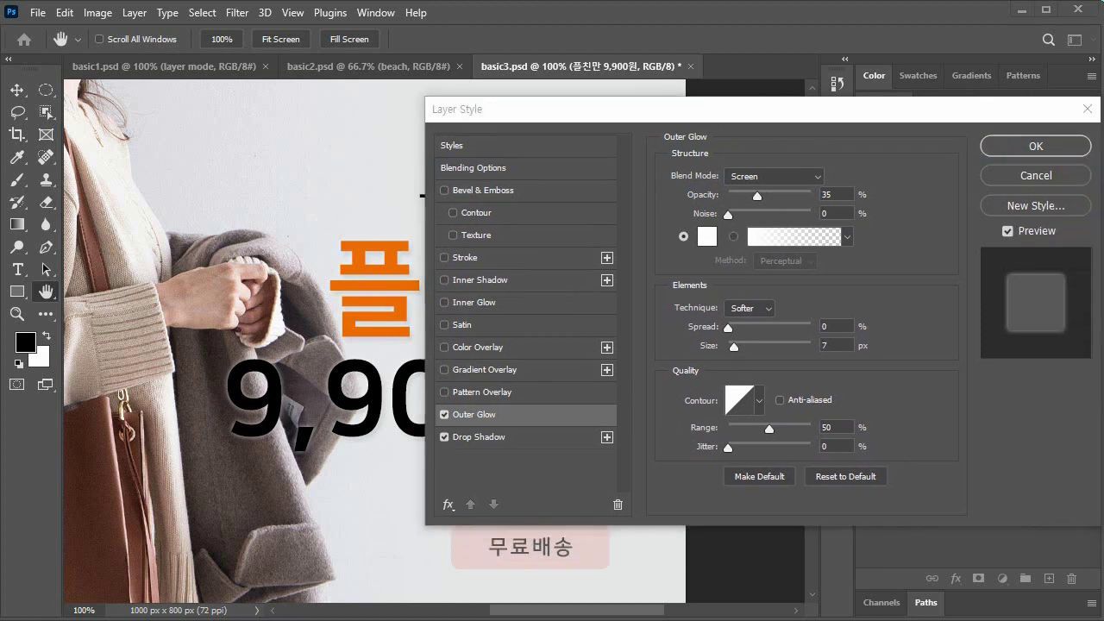
left_click(1039, 174)
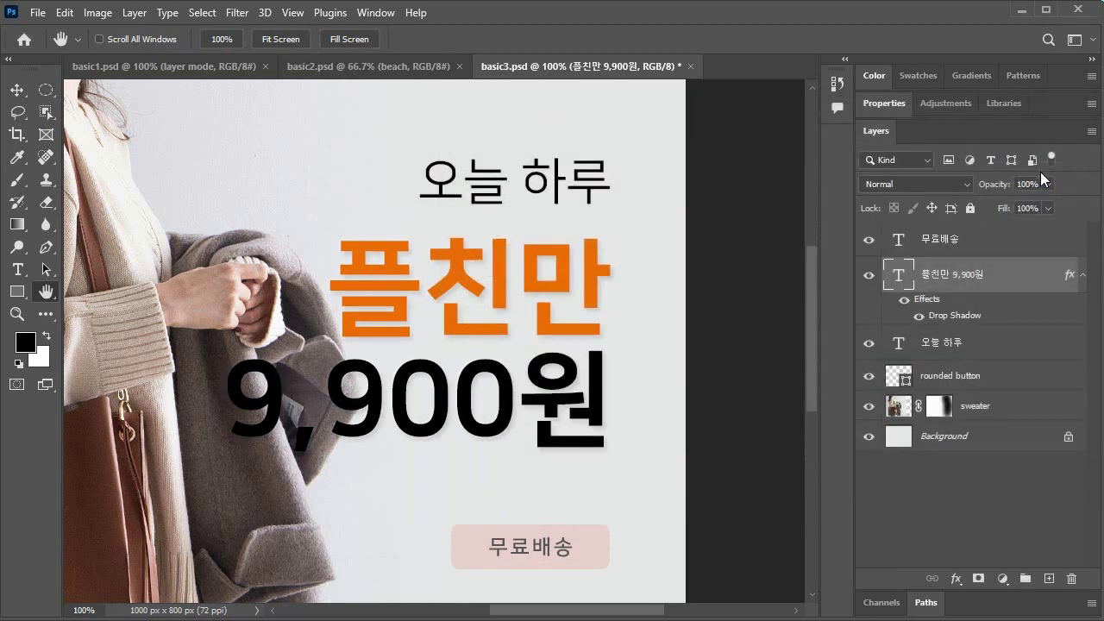